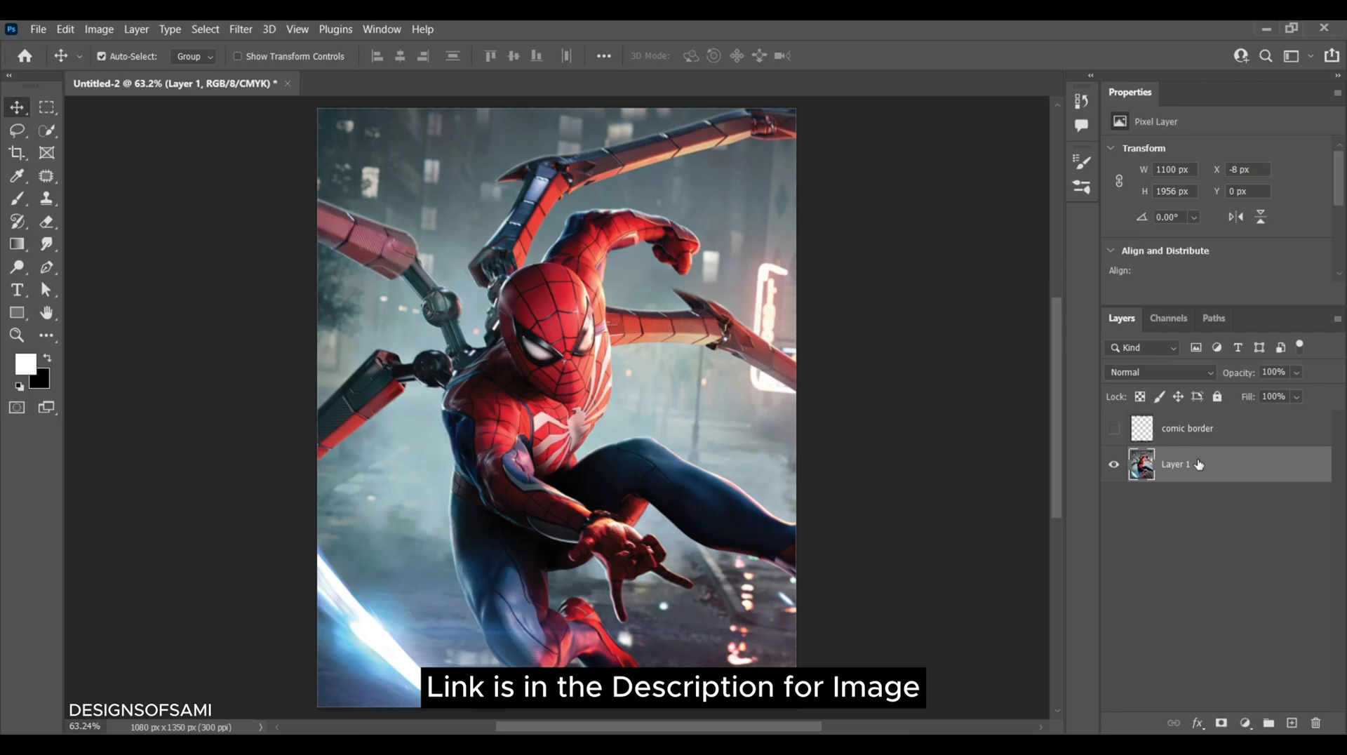
Step: Convert Layer 1 to a smart object and create two hidden duplicates of it above
right_click(1244, 468)
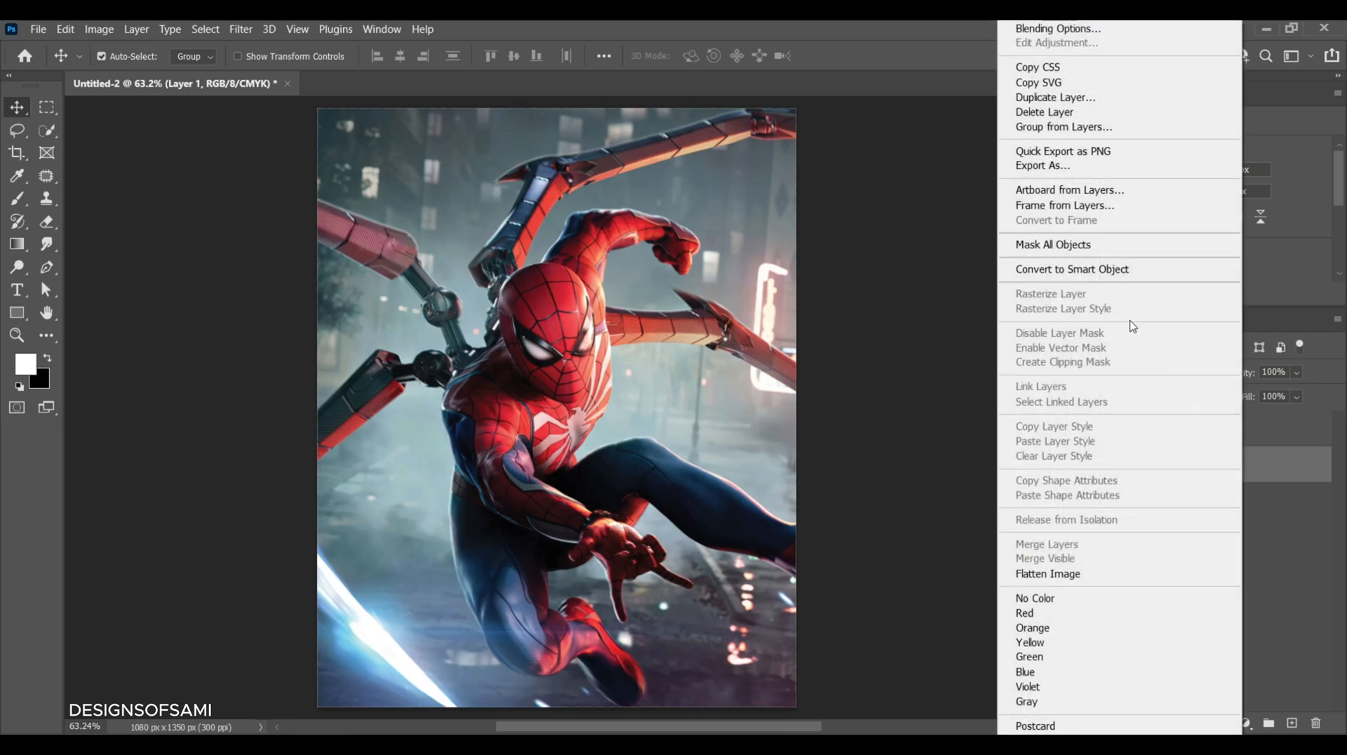
click(1109, 276)
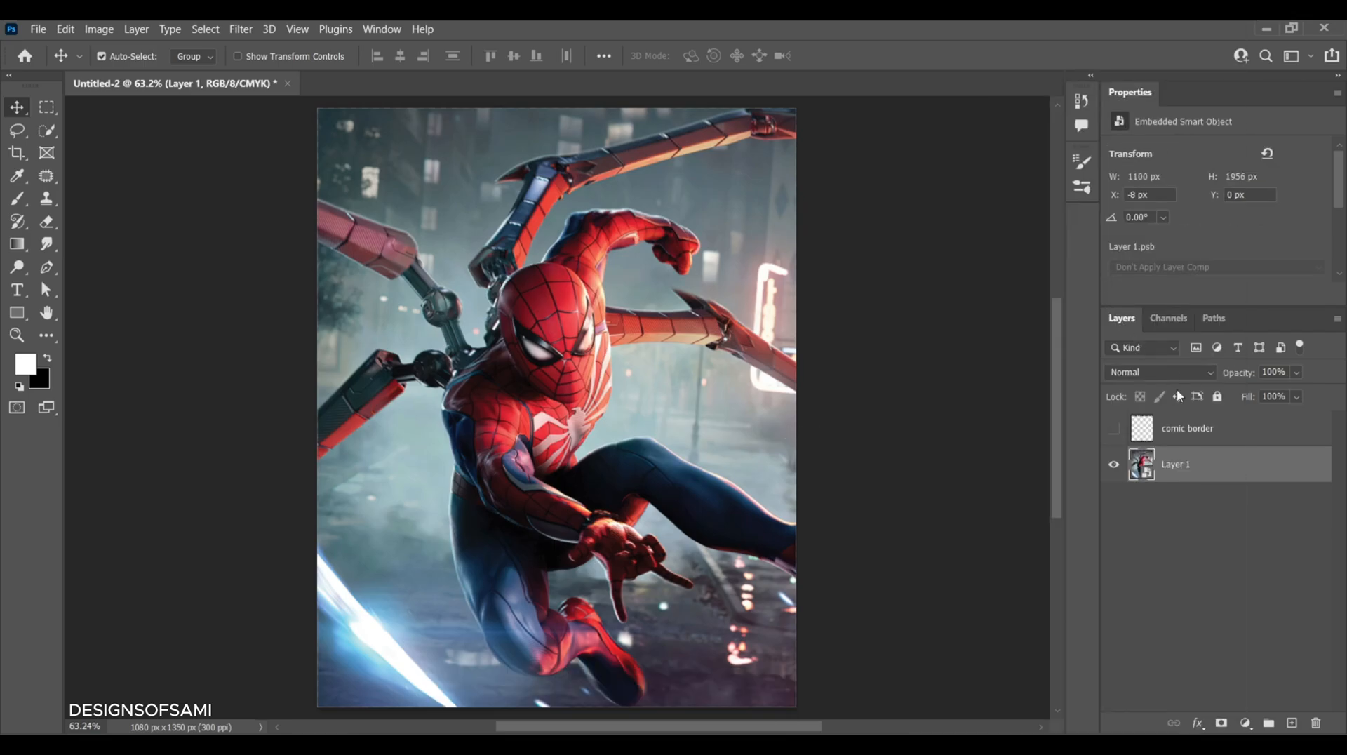
drag(1271, 472, 1292, 721)
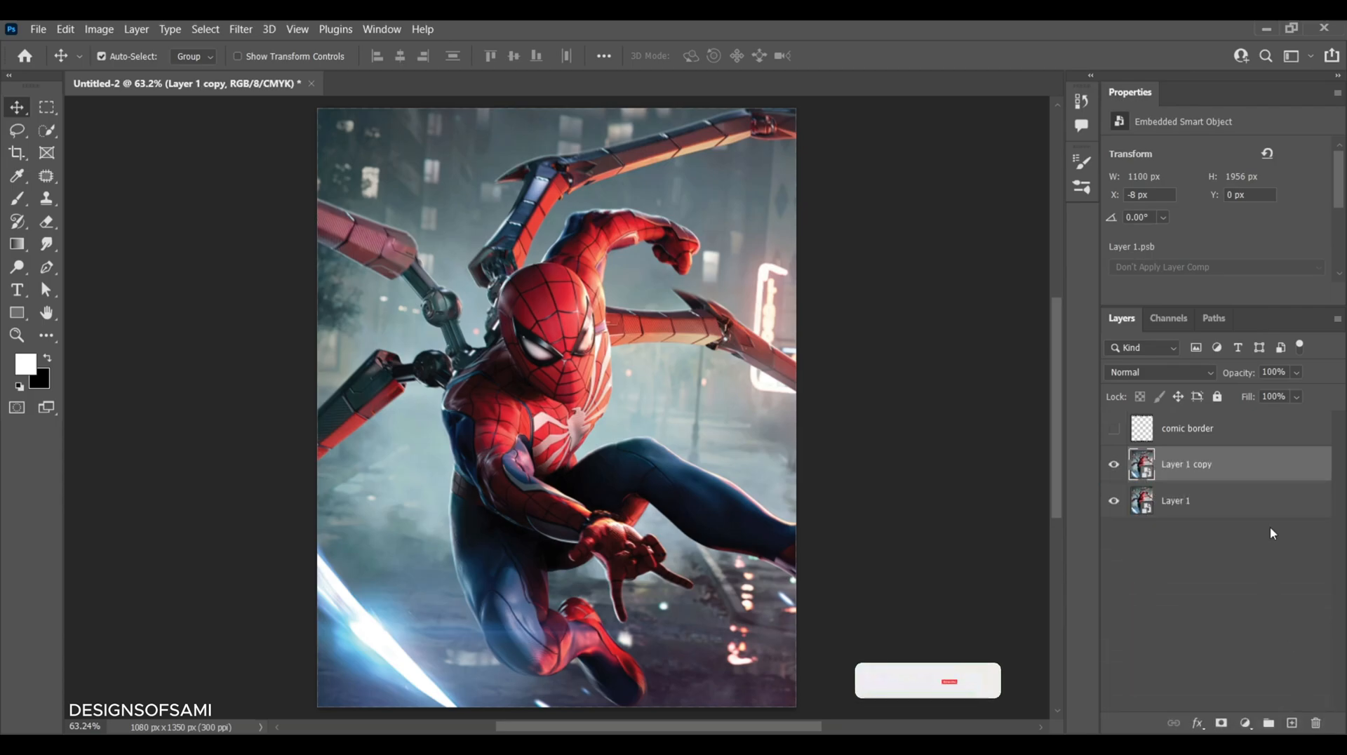
drag(1273, 469, 1292, 723)
click(1113, 464)
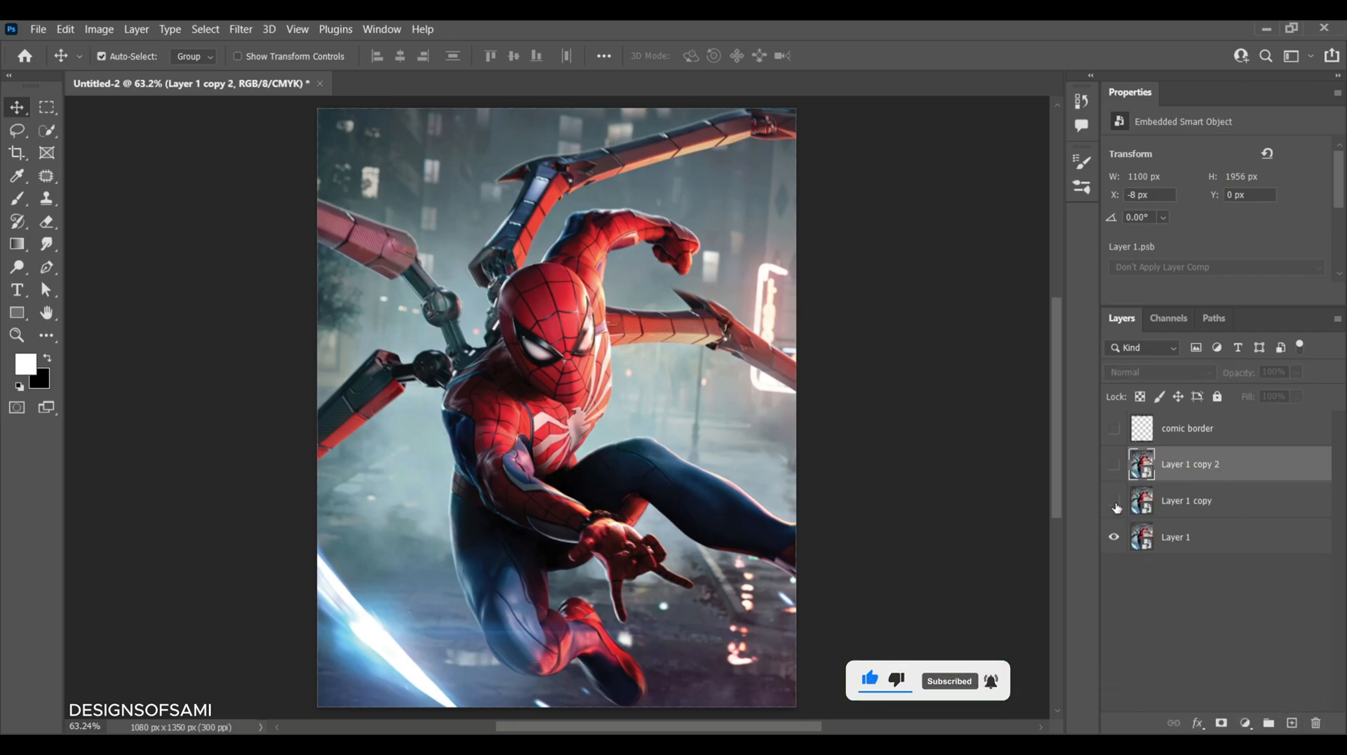
Step: Apply Shadows/Highlights to Layer 1 with shadows at 35% amount, 50% tone and 30 px radius, and delete its smart filter mask
click(1233, 538)
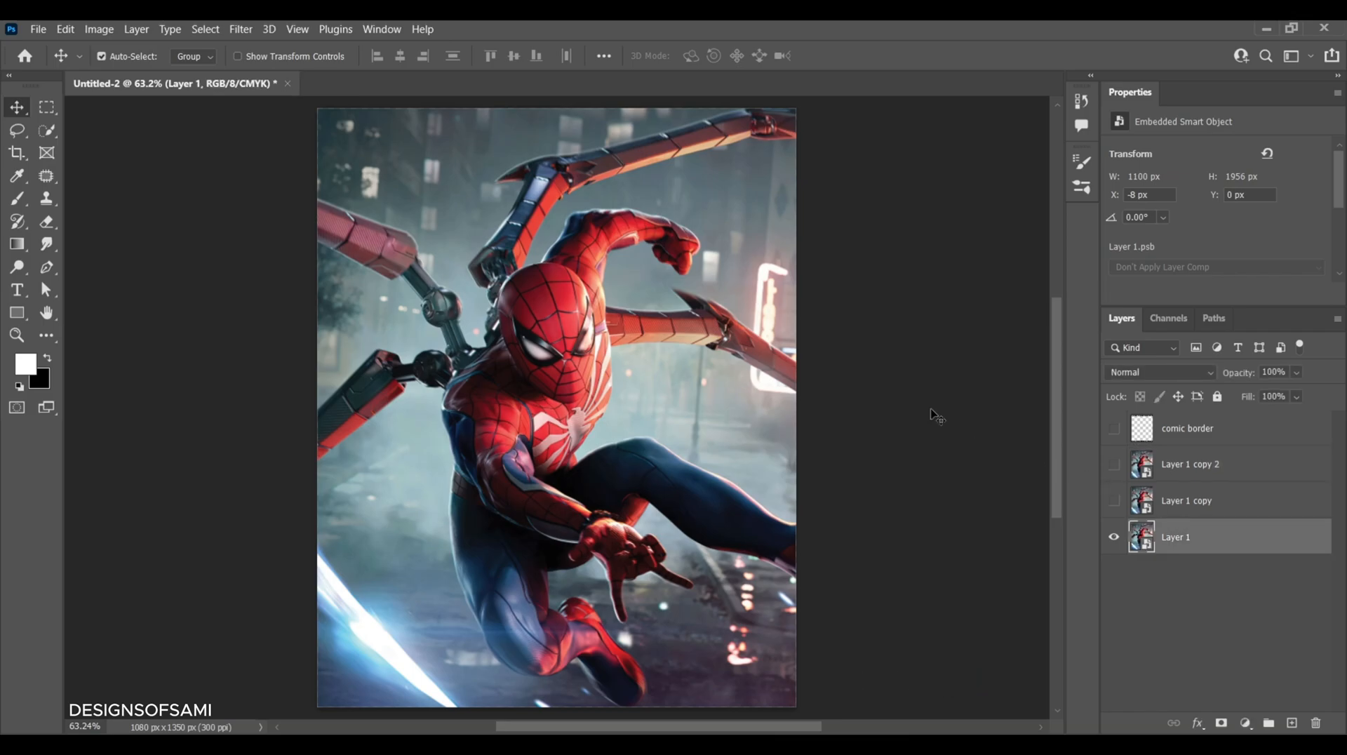
click(105, 28)
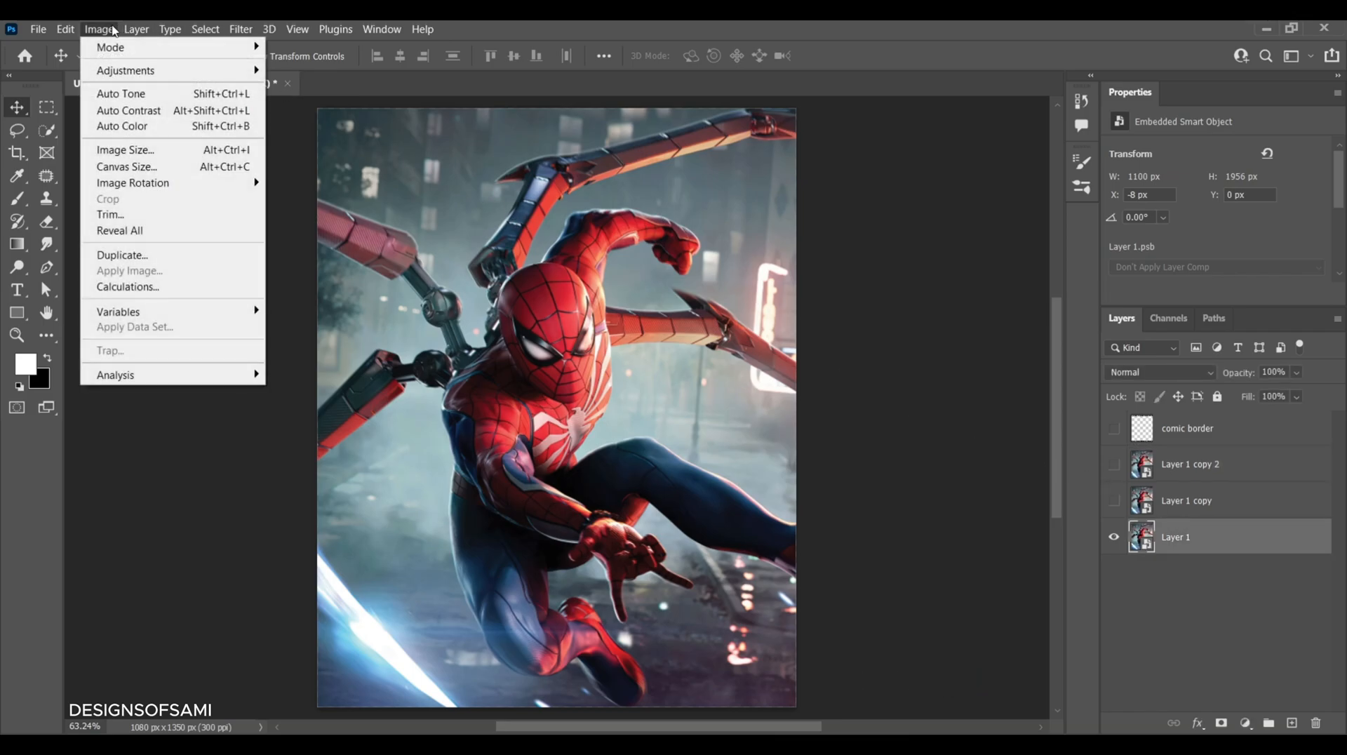
mouse_move(137, 72)
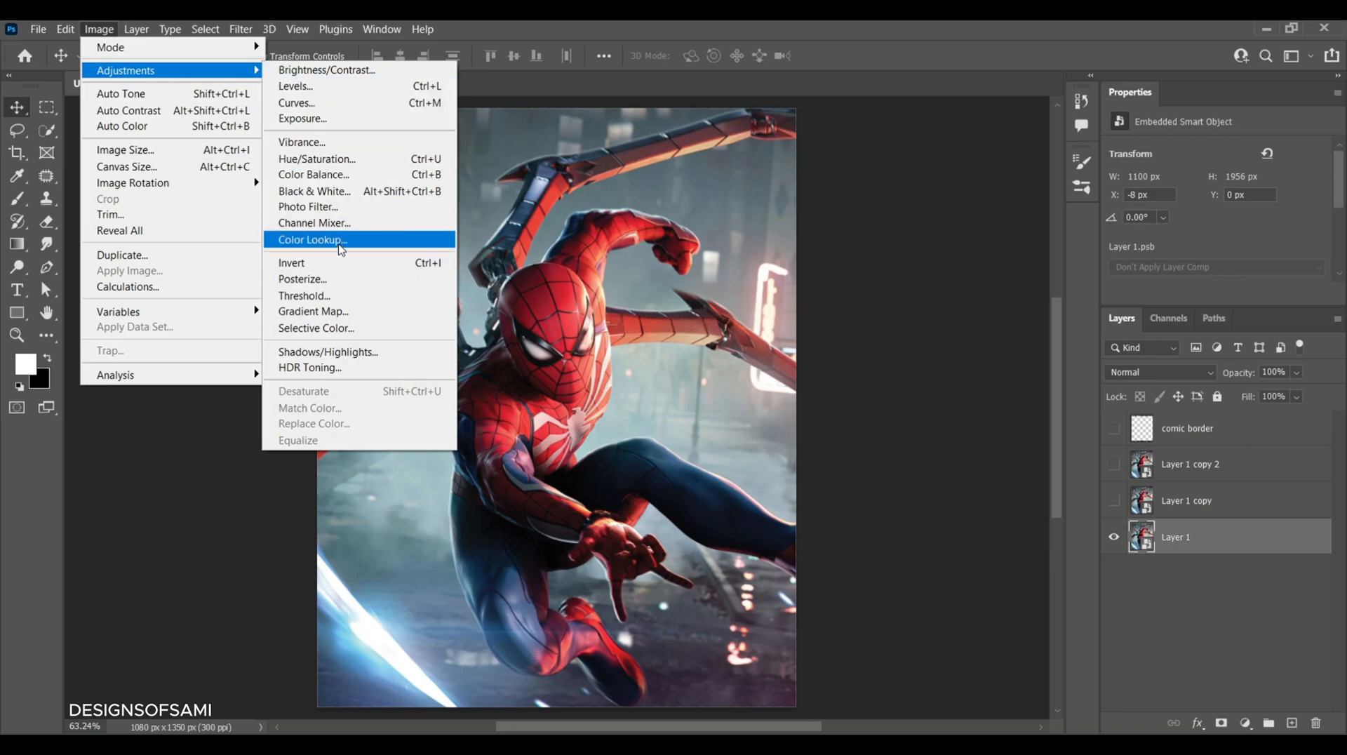
click(367, 357)
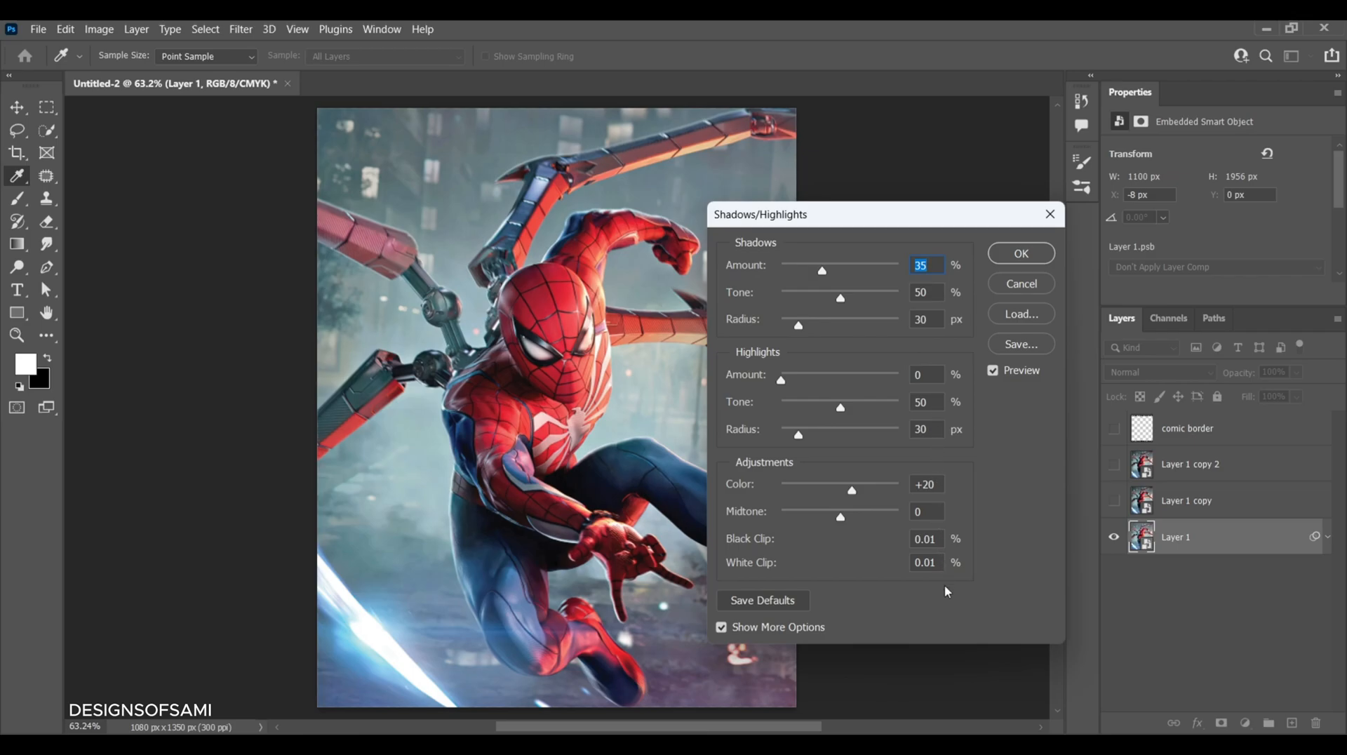
click(1021, 259)
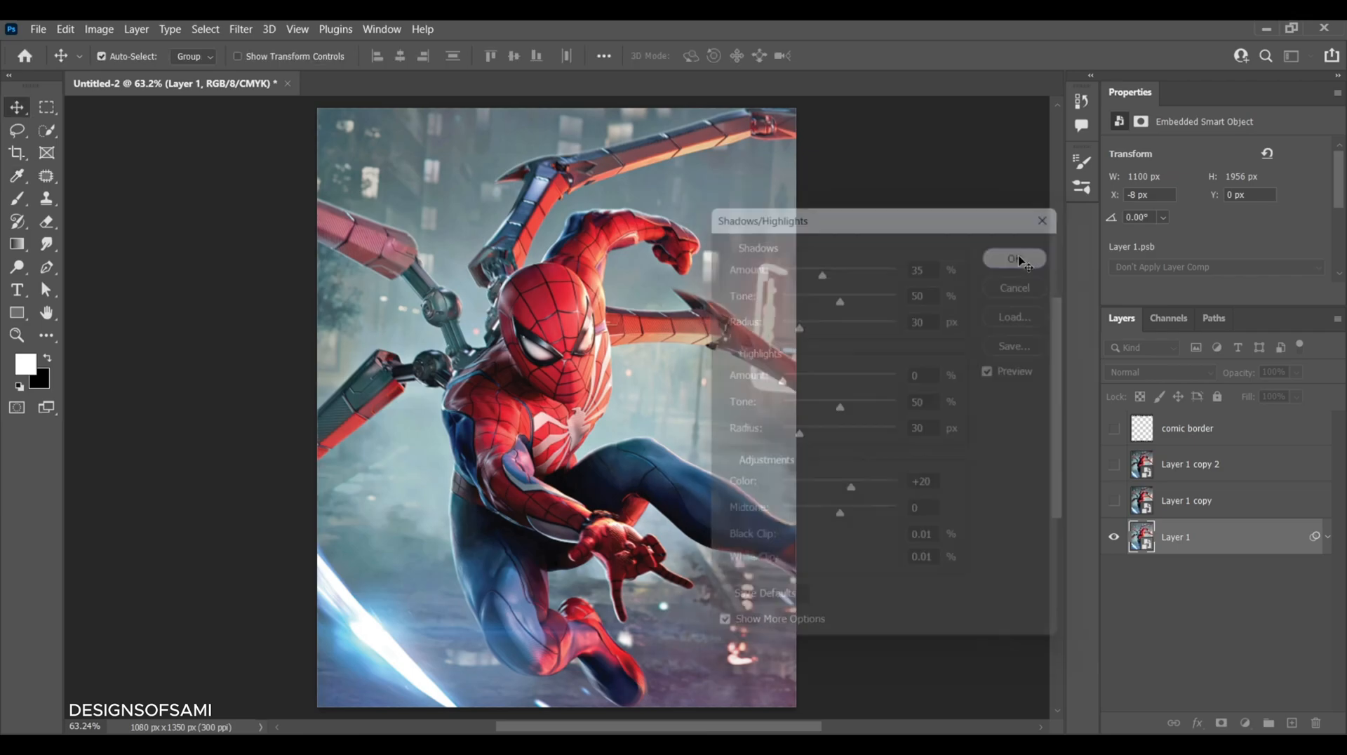
drag(1165, 575, 1316, 724)
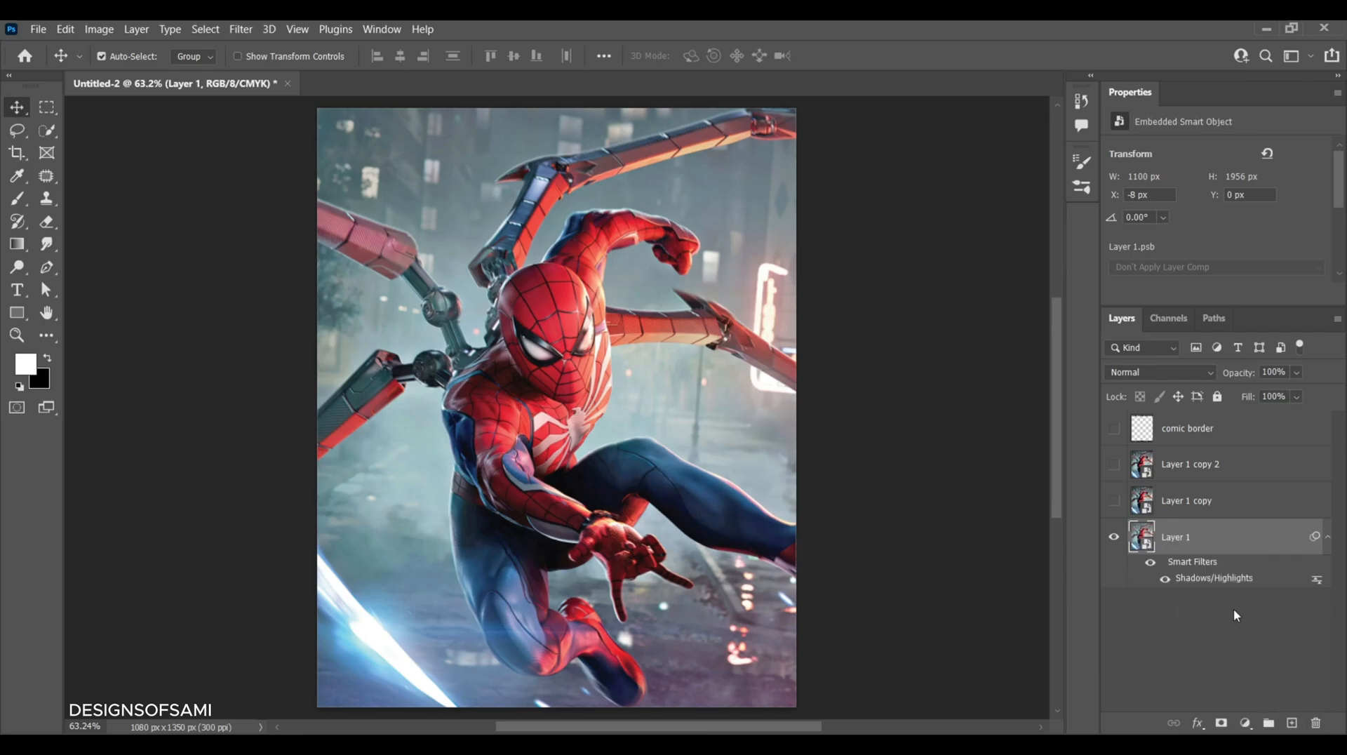
Step: Apply the Filter Gallery's Poster Edges to Layer 1 with edge thickness 4, edge intensity 6 and posterization 1
click(249, 32)
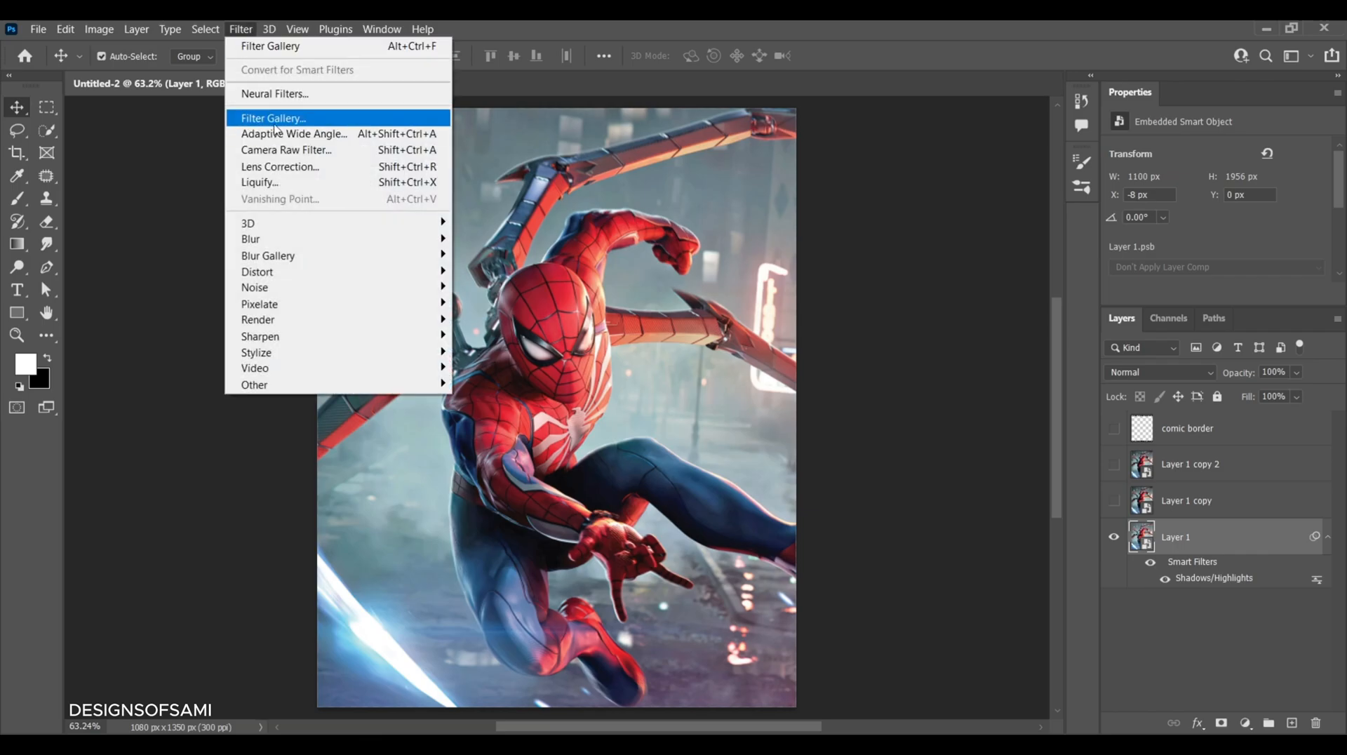
click(315, 117)
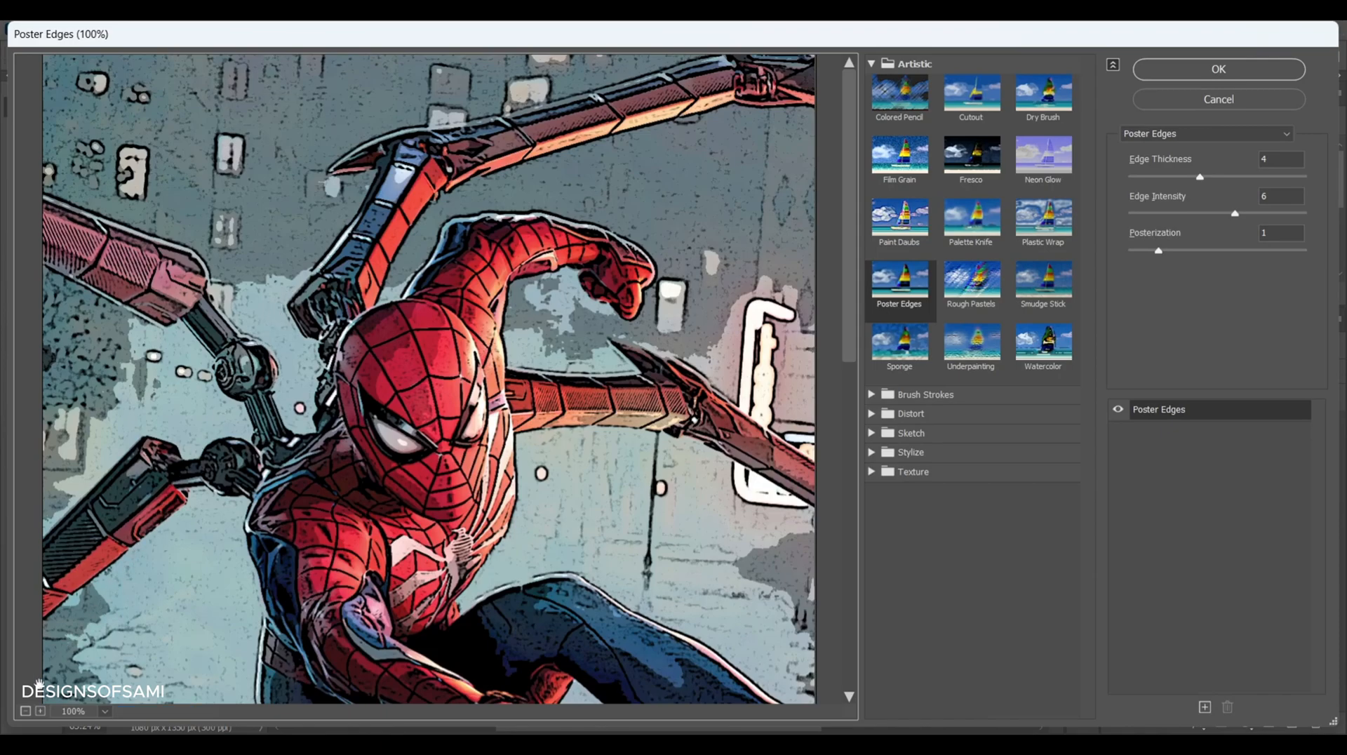
click(28, 712)
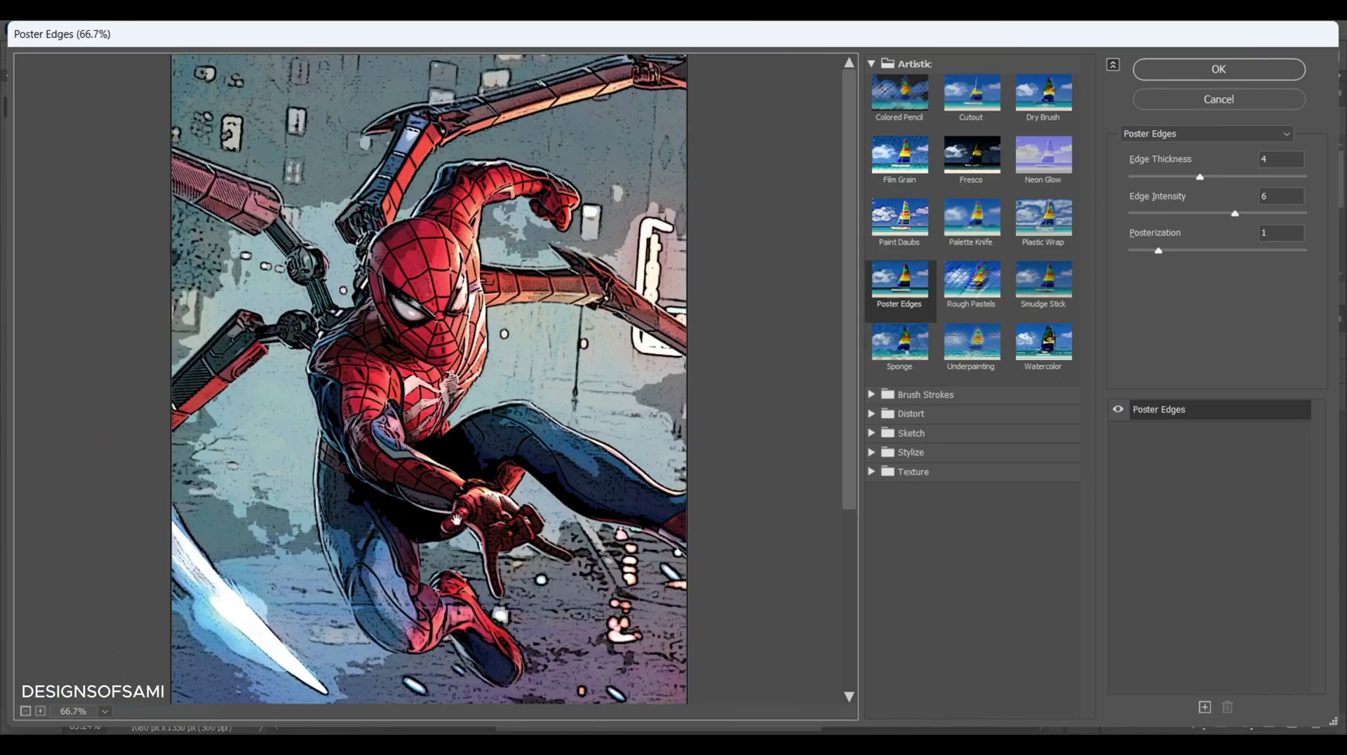
click(871, 64)
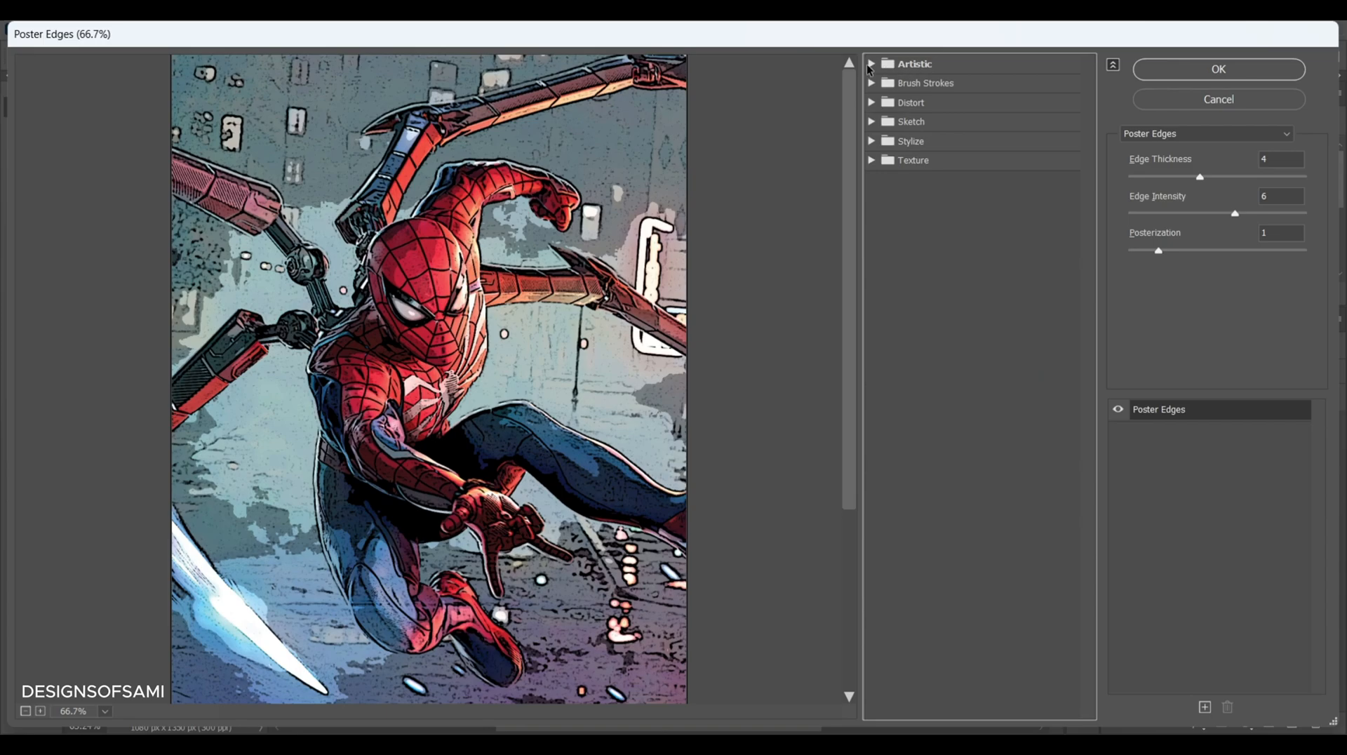
click(870, 64)
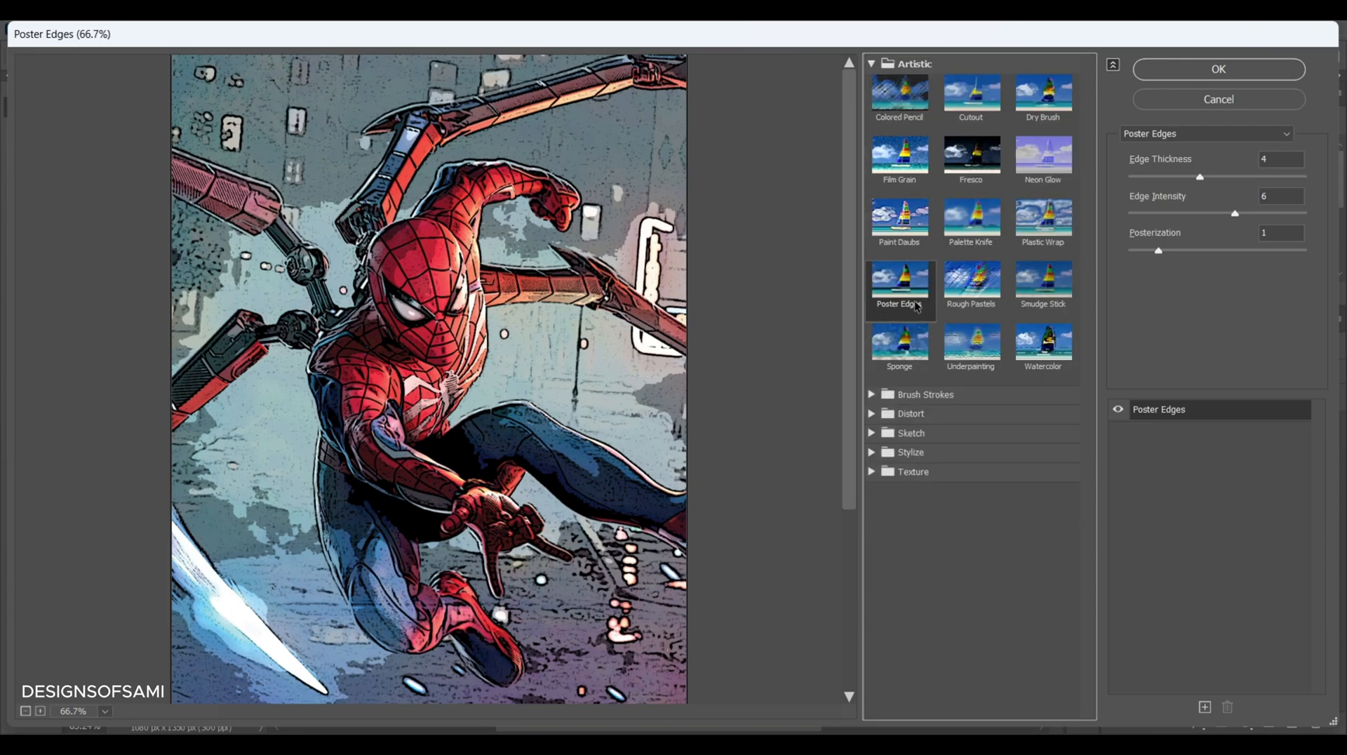
click(1272, 155)
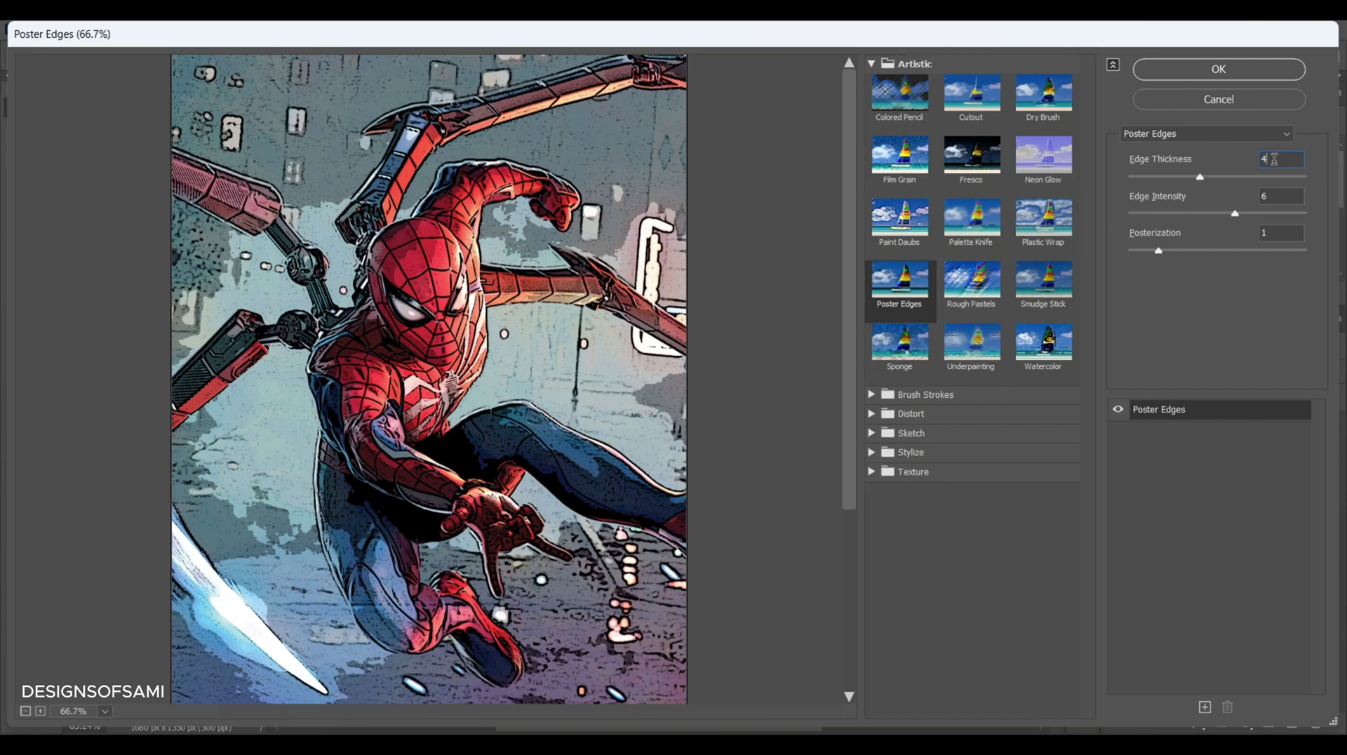
click(1271, 197)
click(1269, 231)
click(1219, 70)
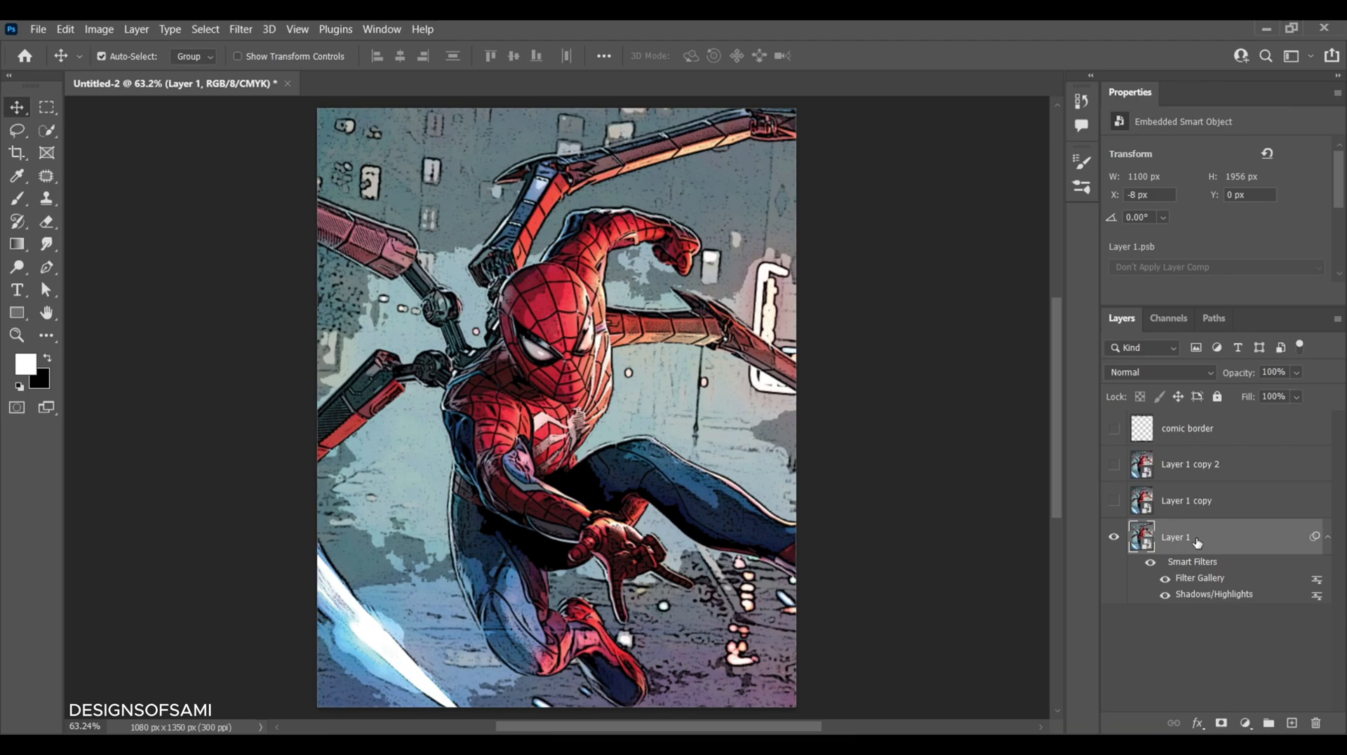
Step: Apply the Oil Paint filter to Layer 1 with stylization 2.0, cleanliness 3.0, scale 0.1, bristle detail 0.0 and lighting off
click(241, 29)
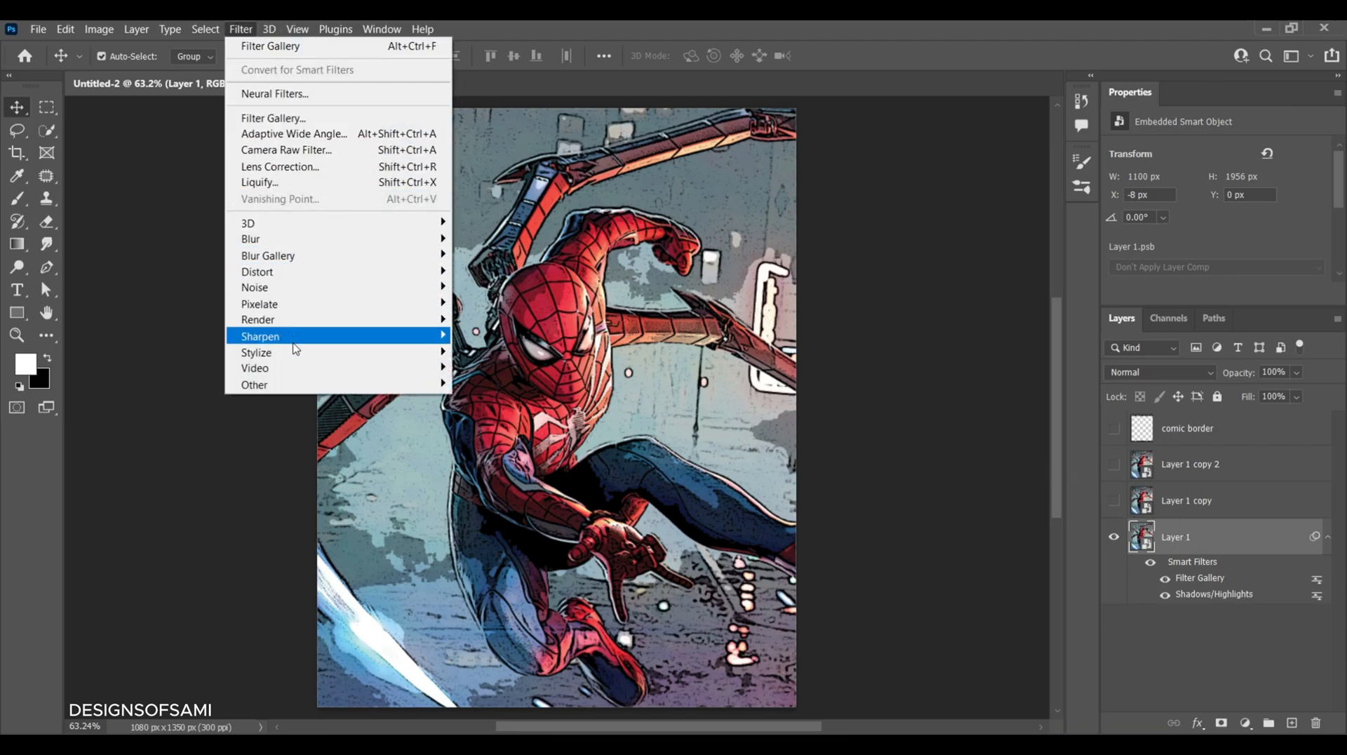
mouse_move(298, 356)
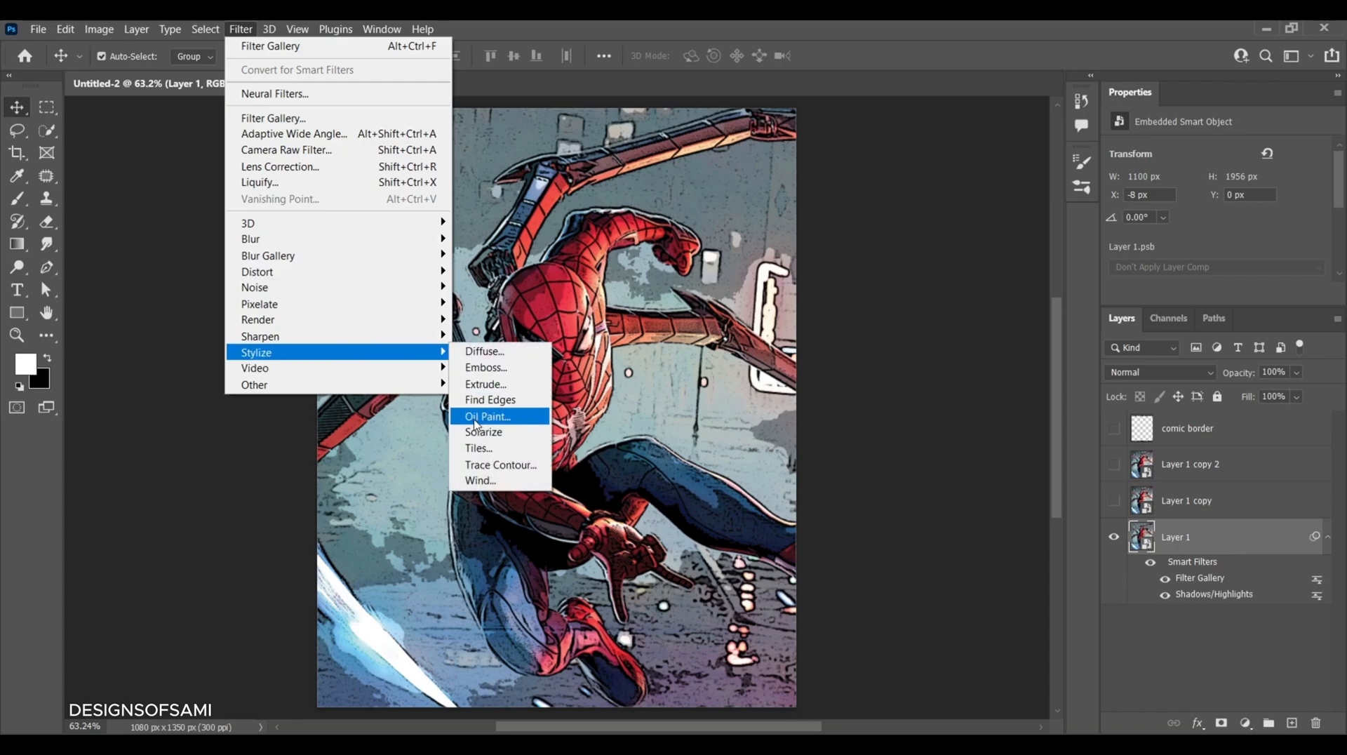
click(511, 419)
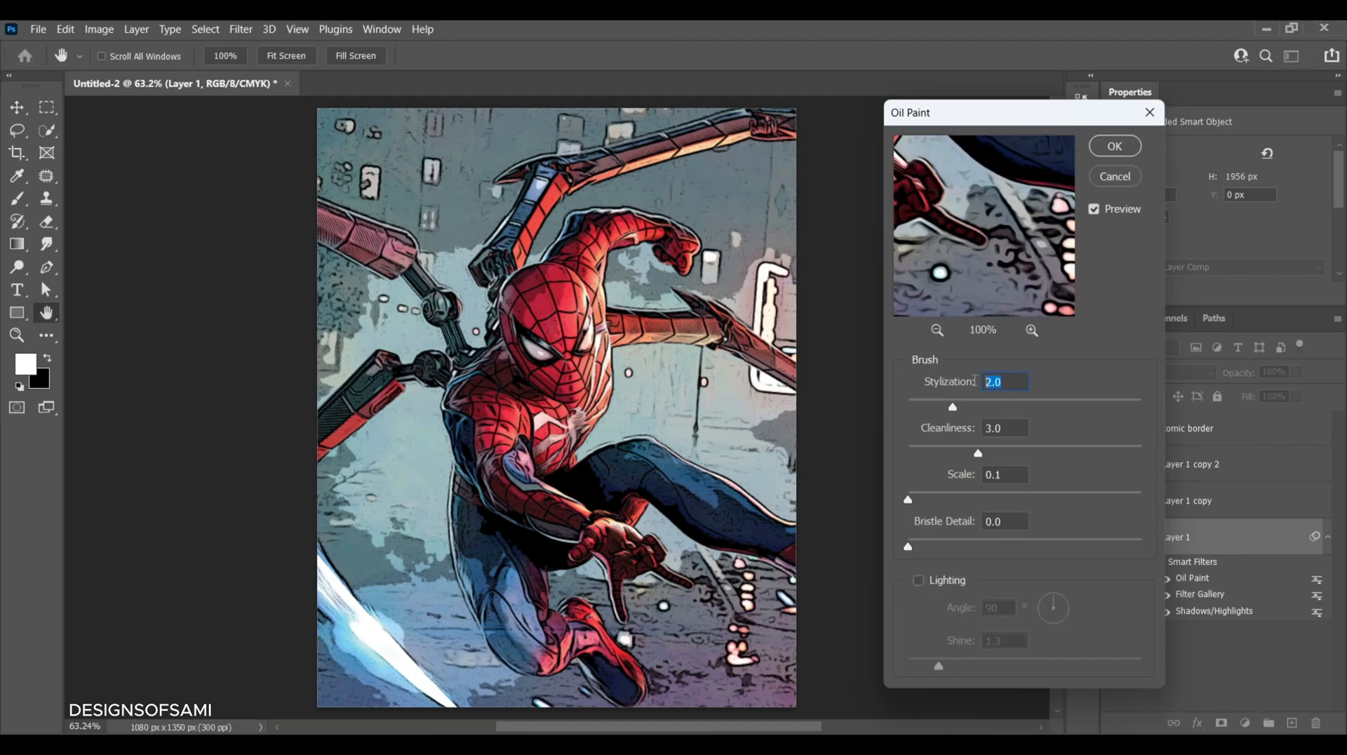
drag(997, 423, 975, 431)
drag(1008, 475, 981, 478)
drag(1008, 525, 982, 522)
click(1113, 146)
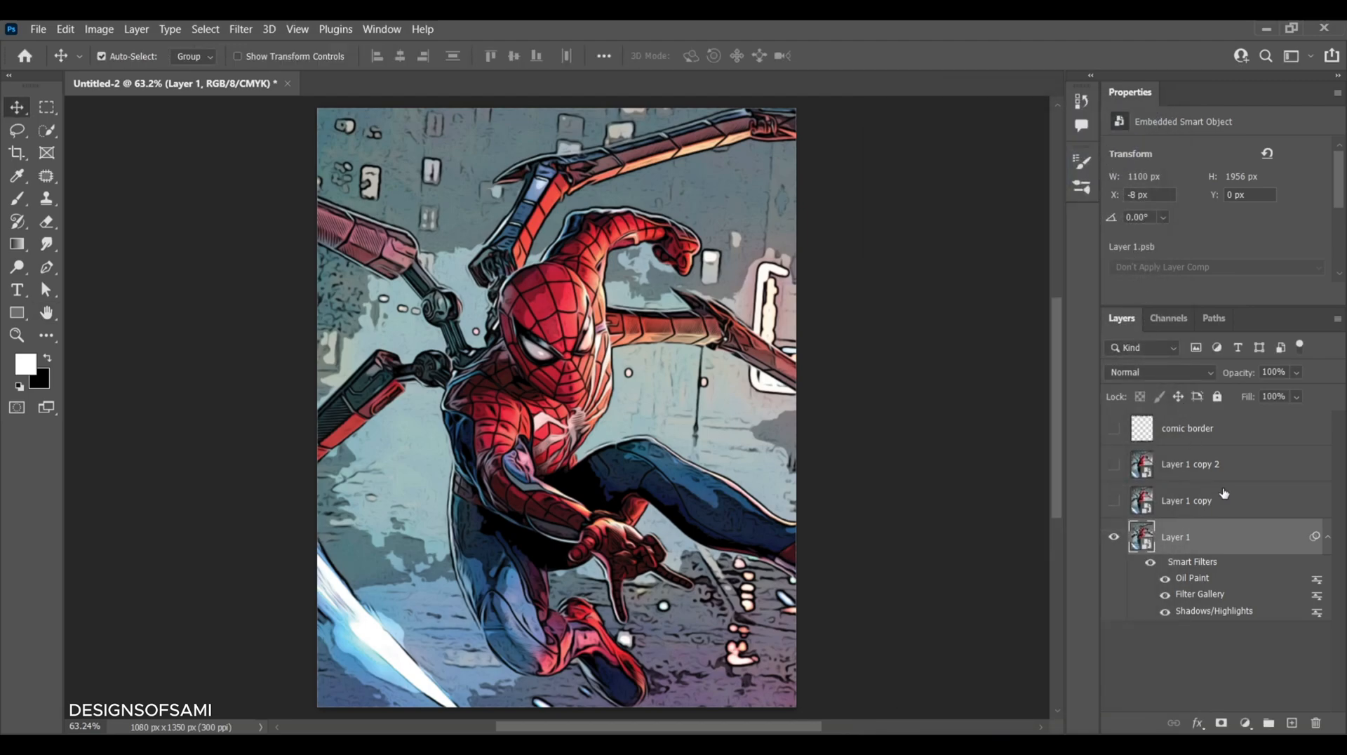
Step: Collapse Layer 1's smart filter list and make Layer 1 copy the active, visible layer
click(1327, 537)
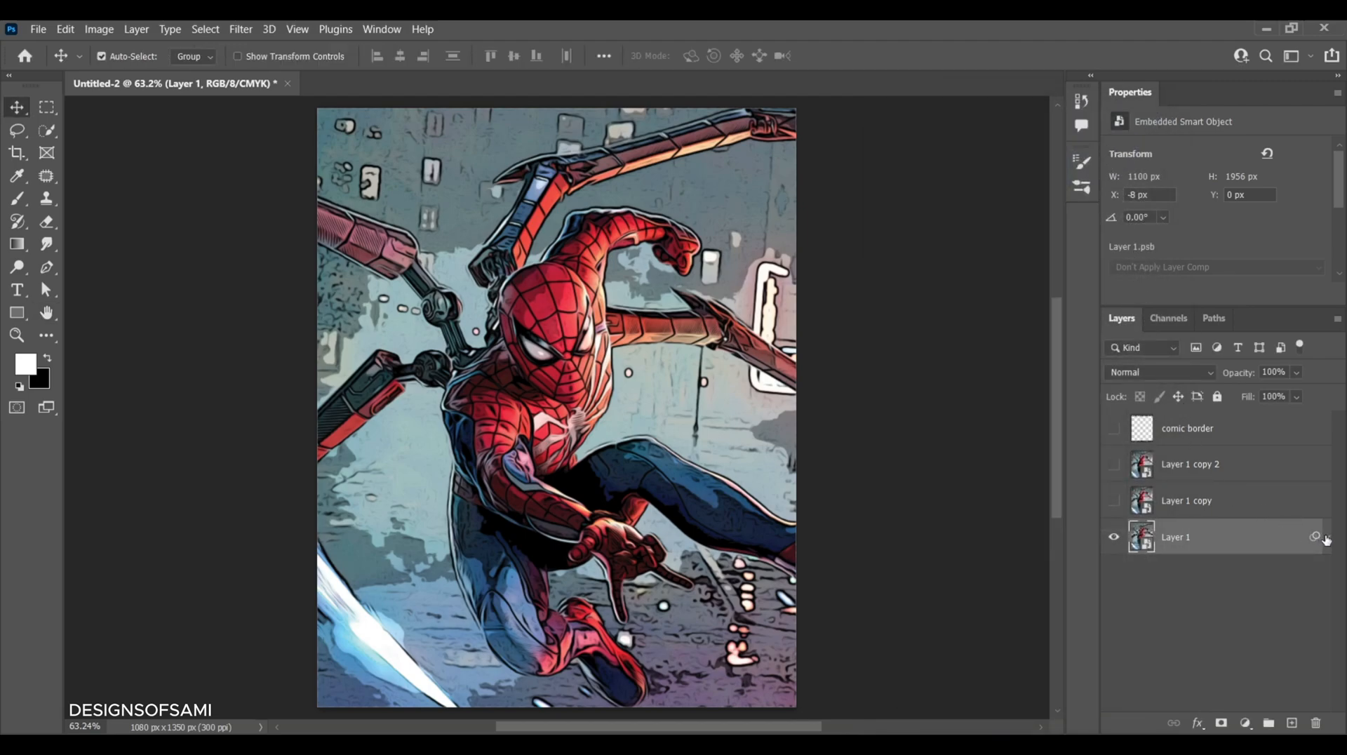
click(1267, 505)
click(1115, 506)
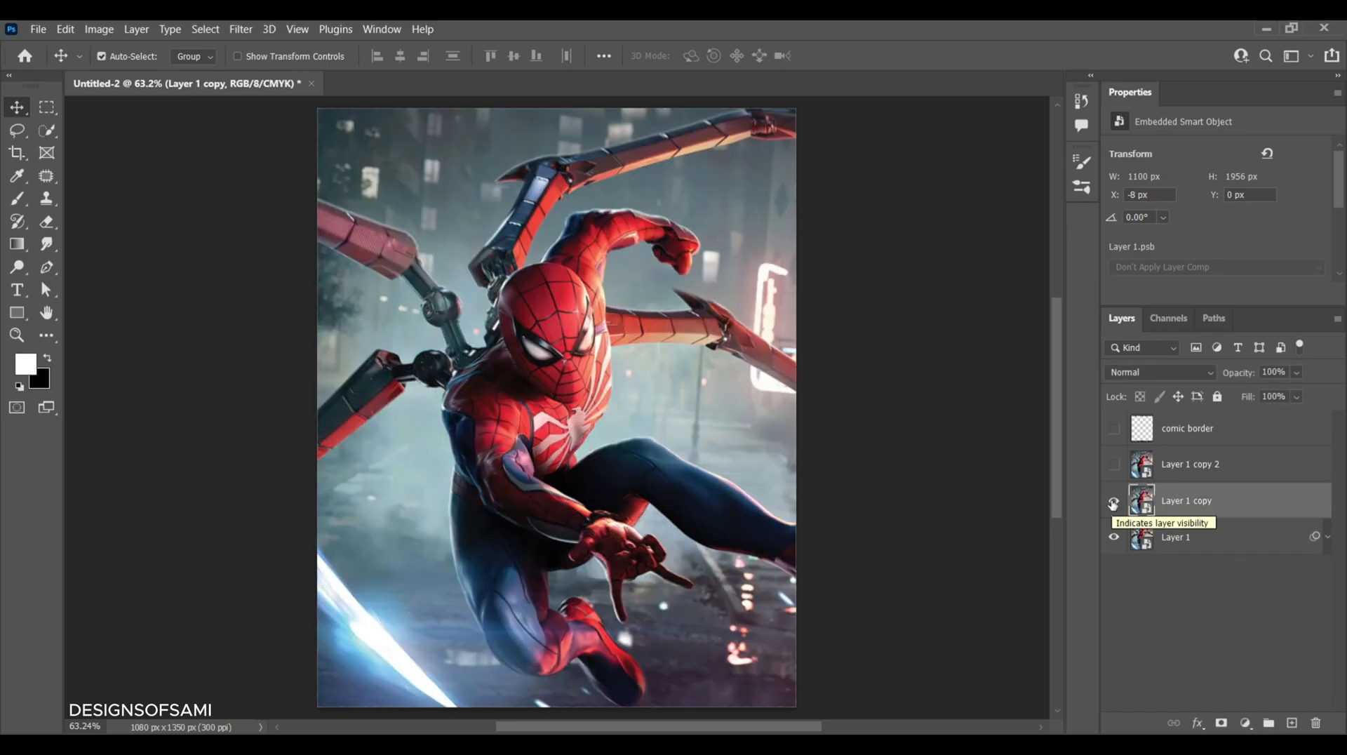
Step: Apply Shadows/Highlights to Layer 1 copy with a 35% shadows amount and +20 color, and delete its smart filter mask
click(98, 30)
mouse_move(246, 70)
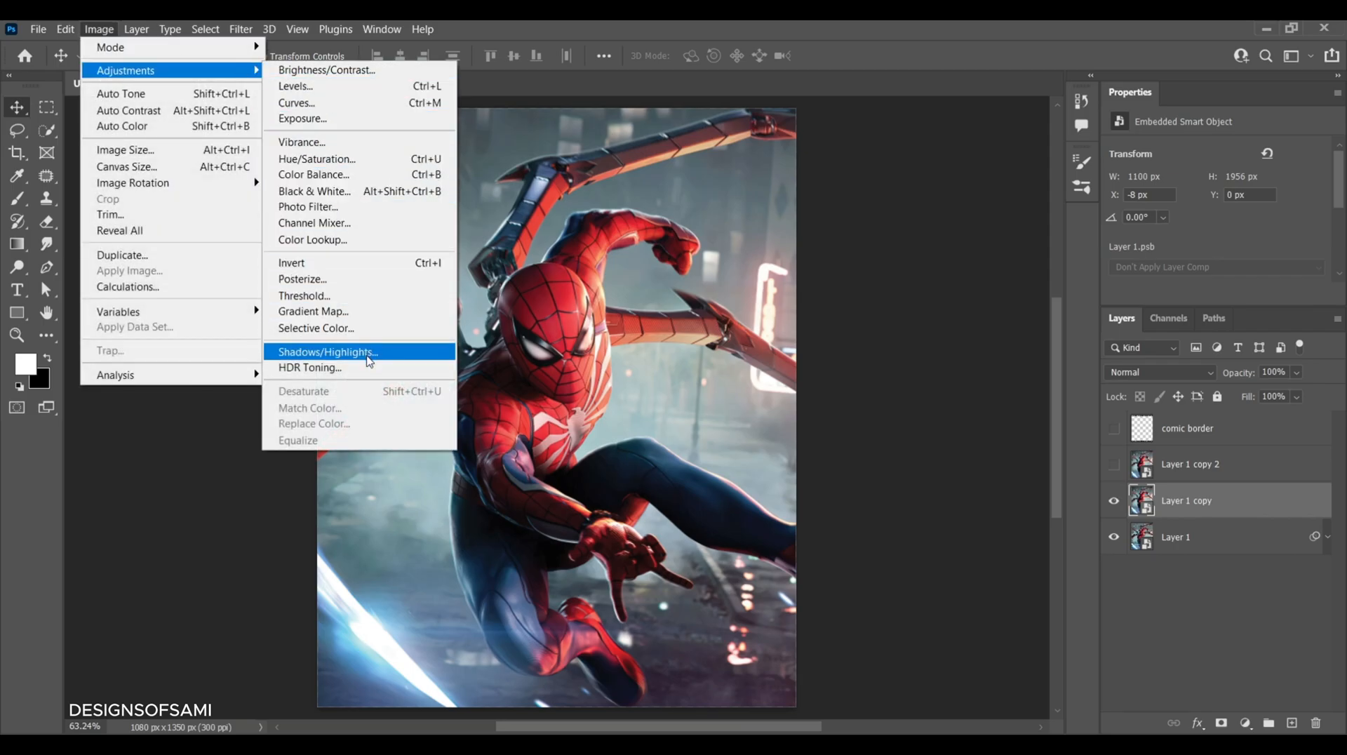
click(371, 358)
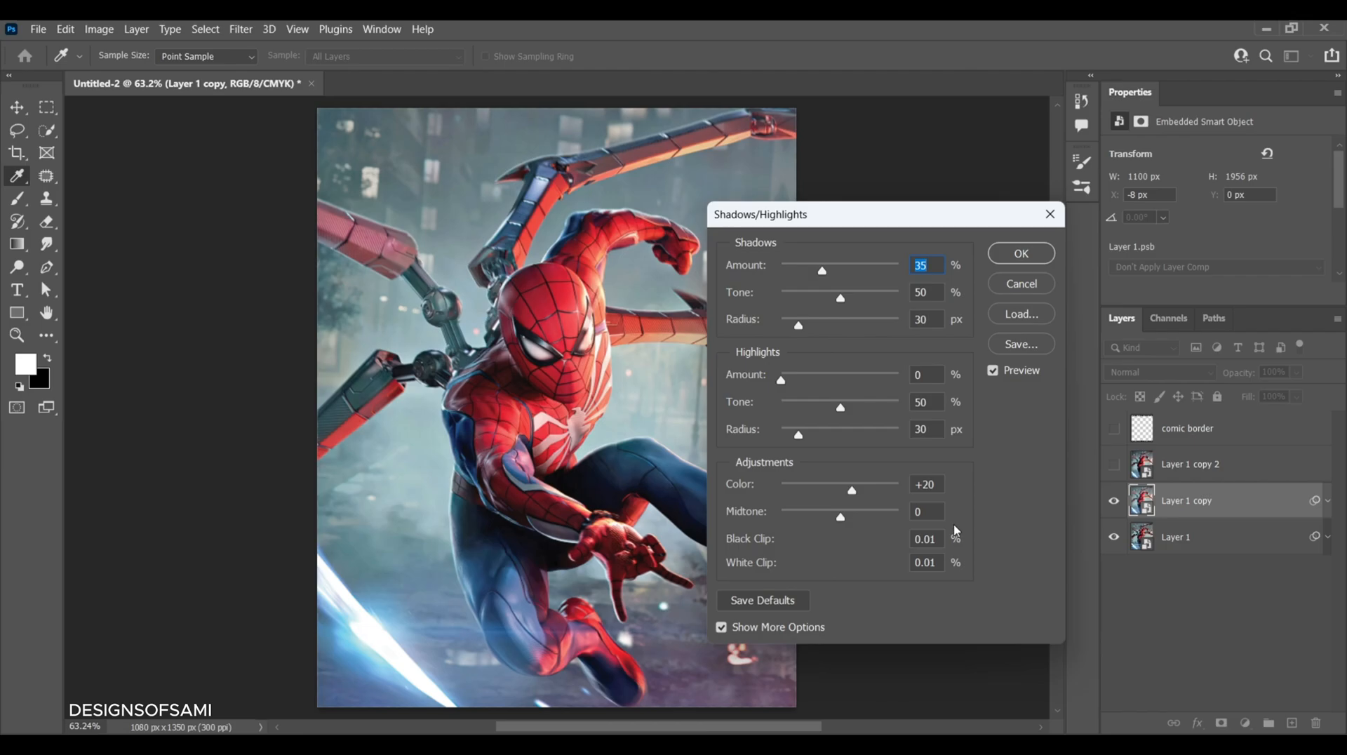
click(1015, 254)
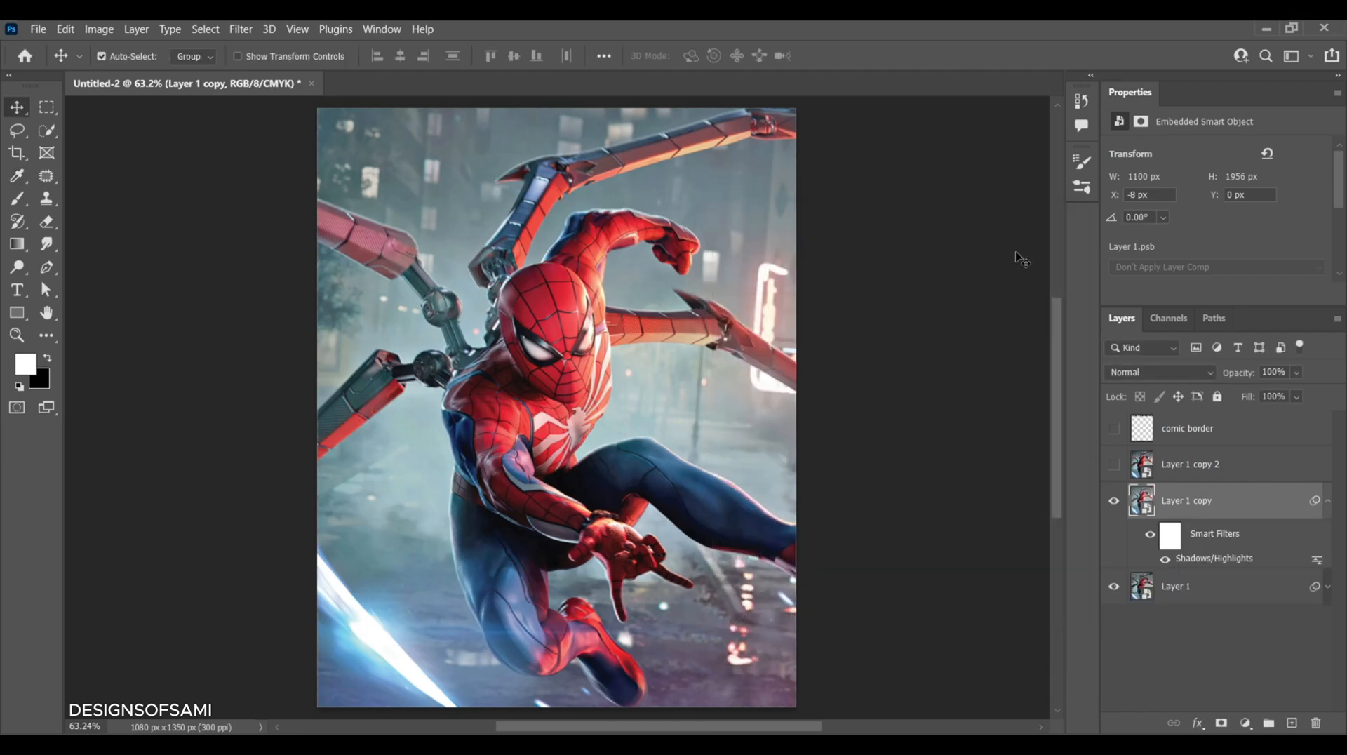
drag(1171, 537, 1315, 718)
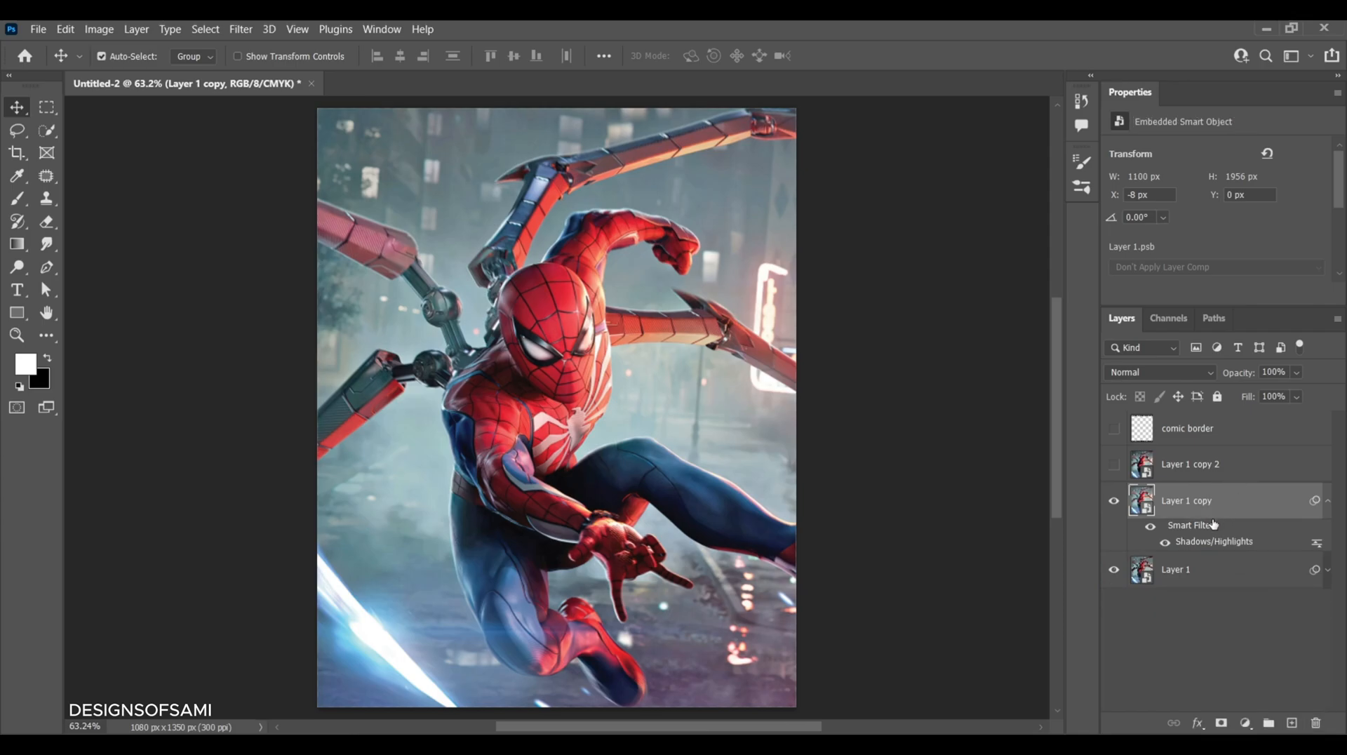
Step: Open the Filter Gallery for Layer 1 copy, reduce the preview to 66.7%, and choose the Artistic Cutout filter
click(249, 32)
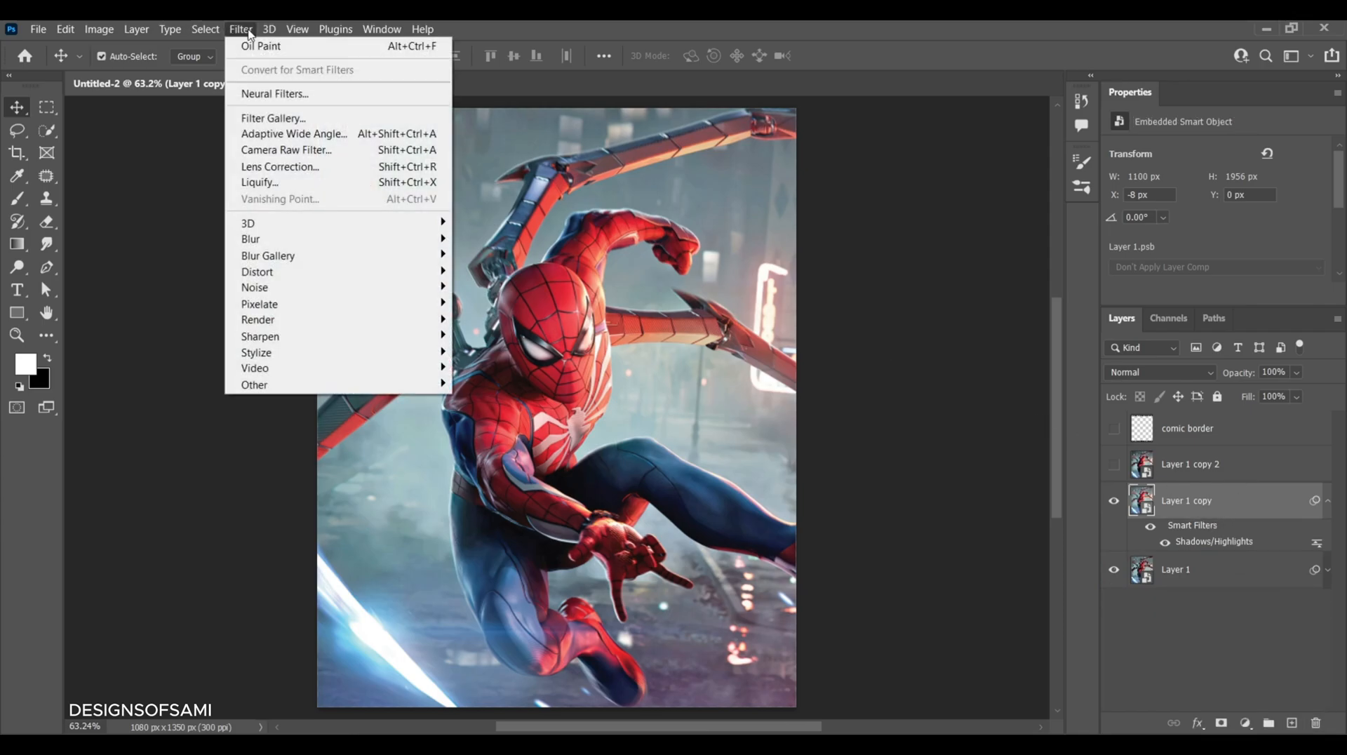
click(311, 119)
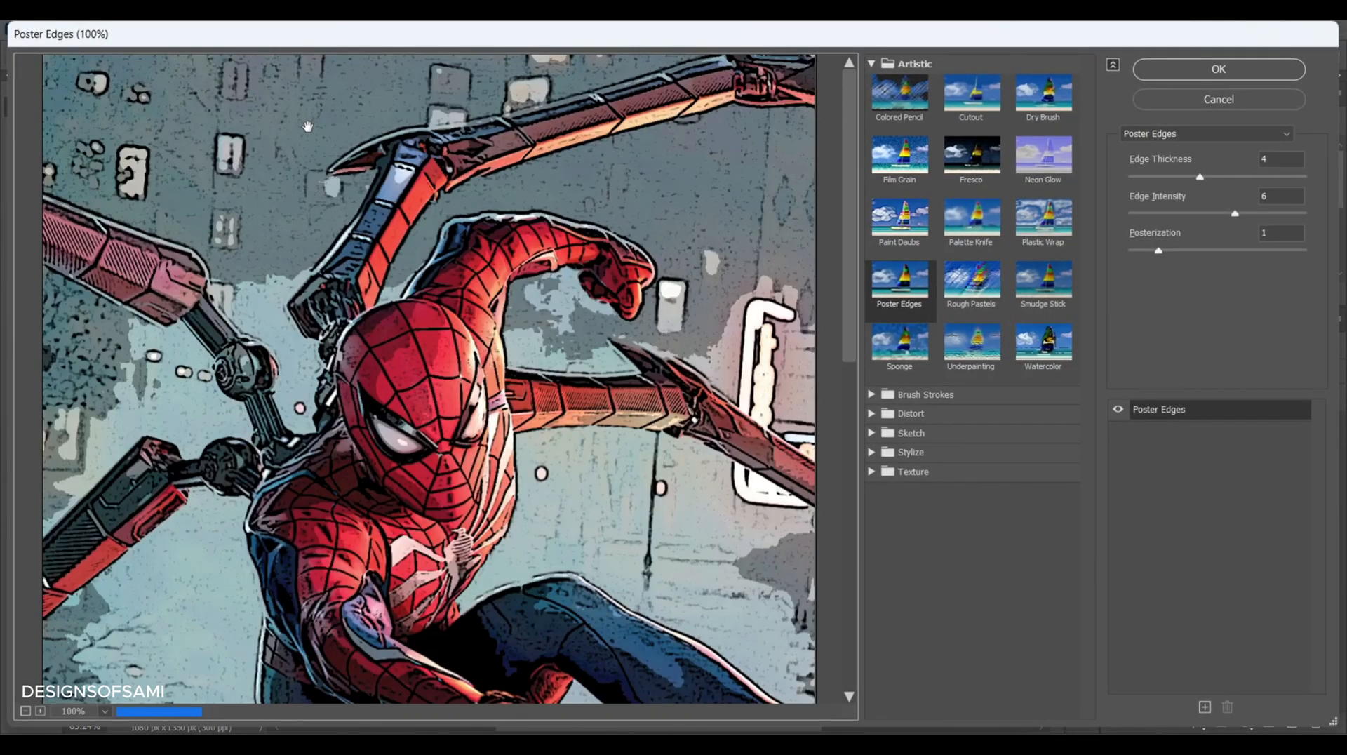
click(26, 712)
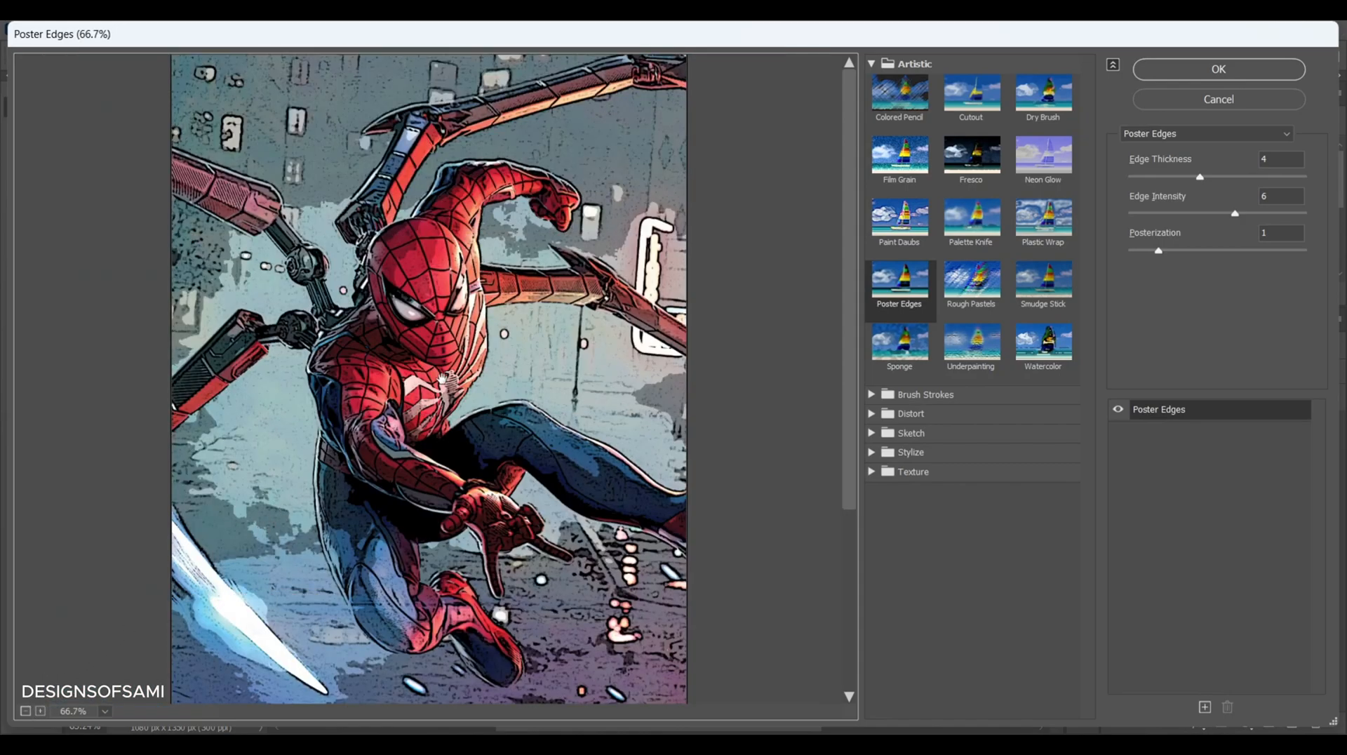
click(871, 64)
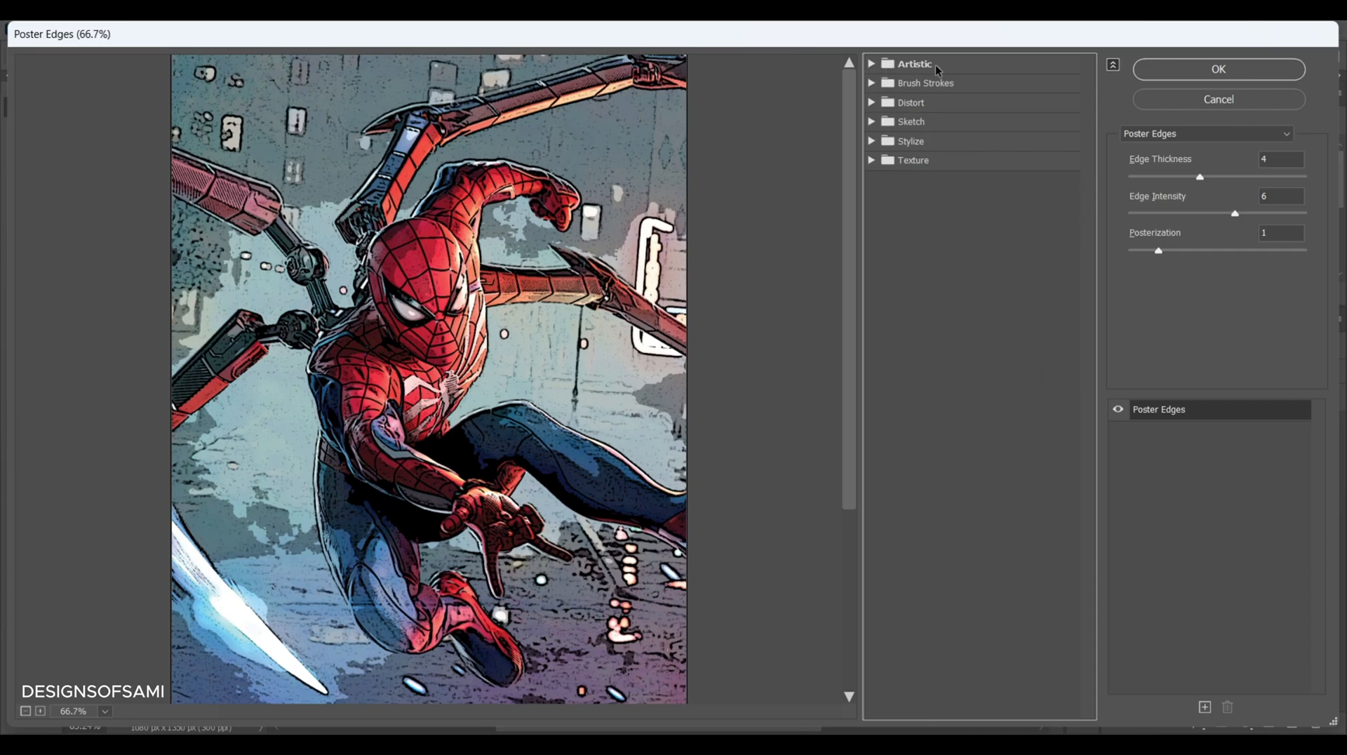
click(871, 64)
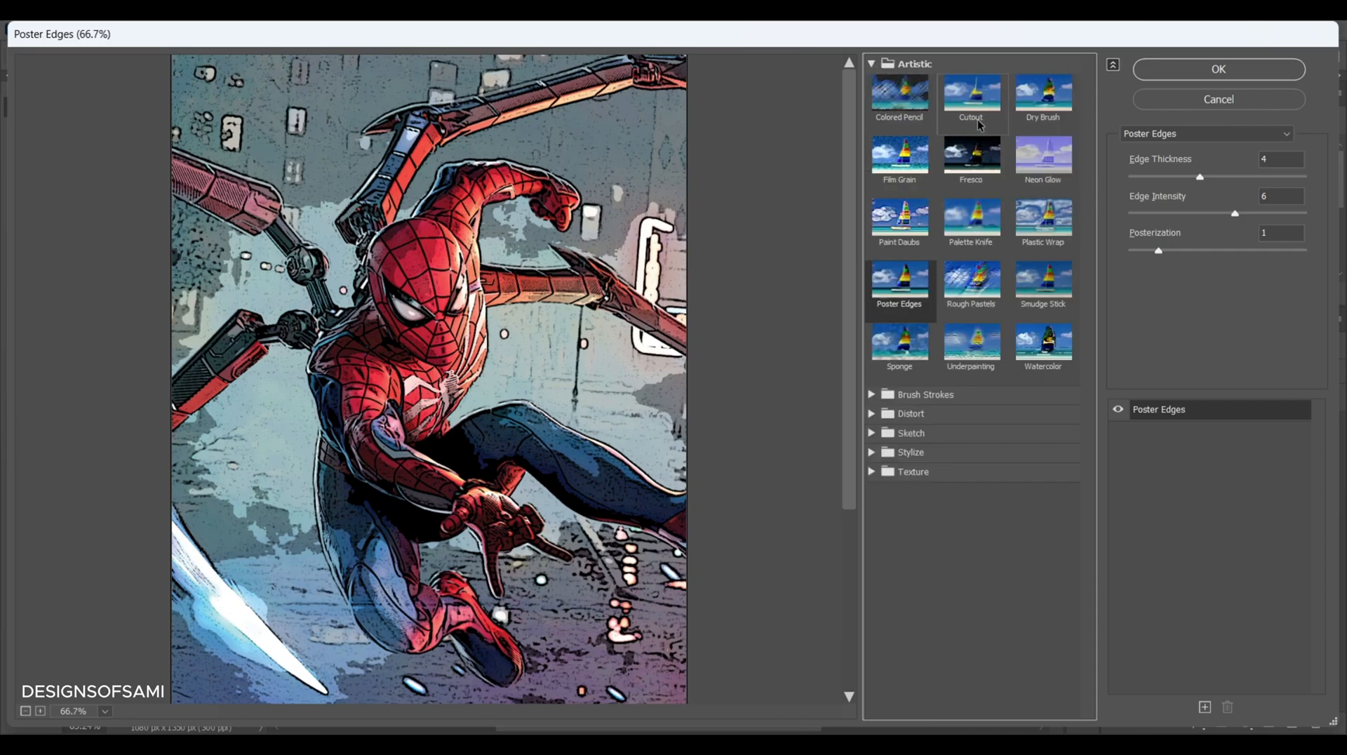
click(958, 100)
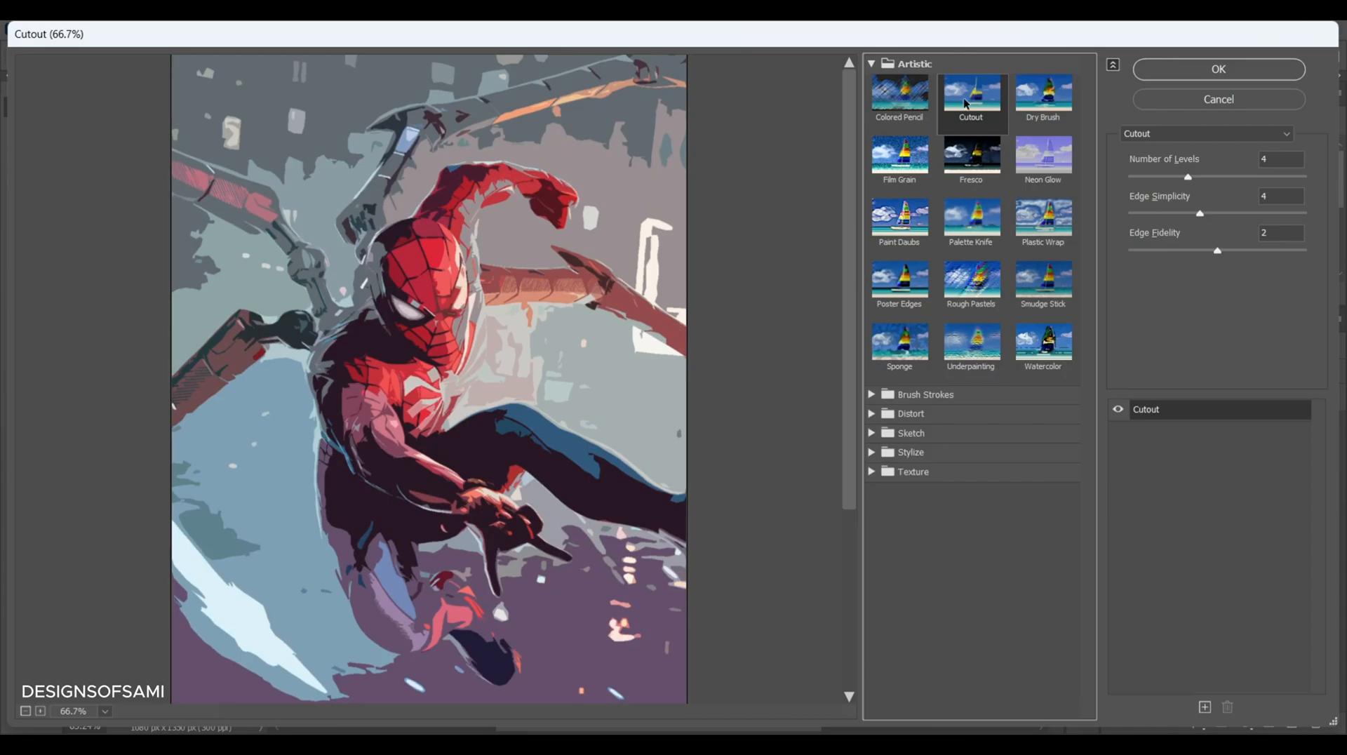
Step: Set the Cutout filter's edge simplicity to 0
click(1277, 159)
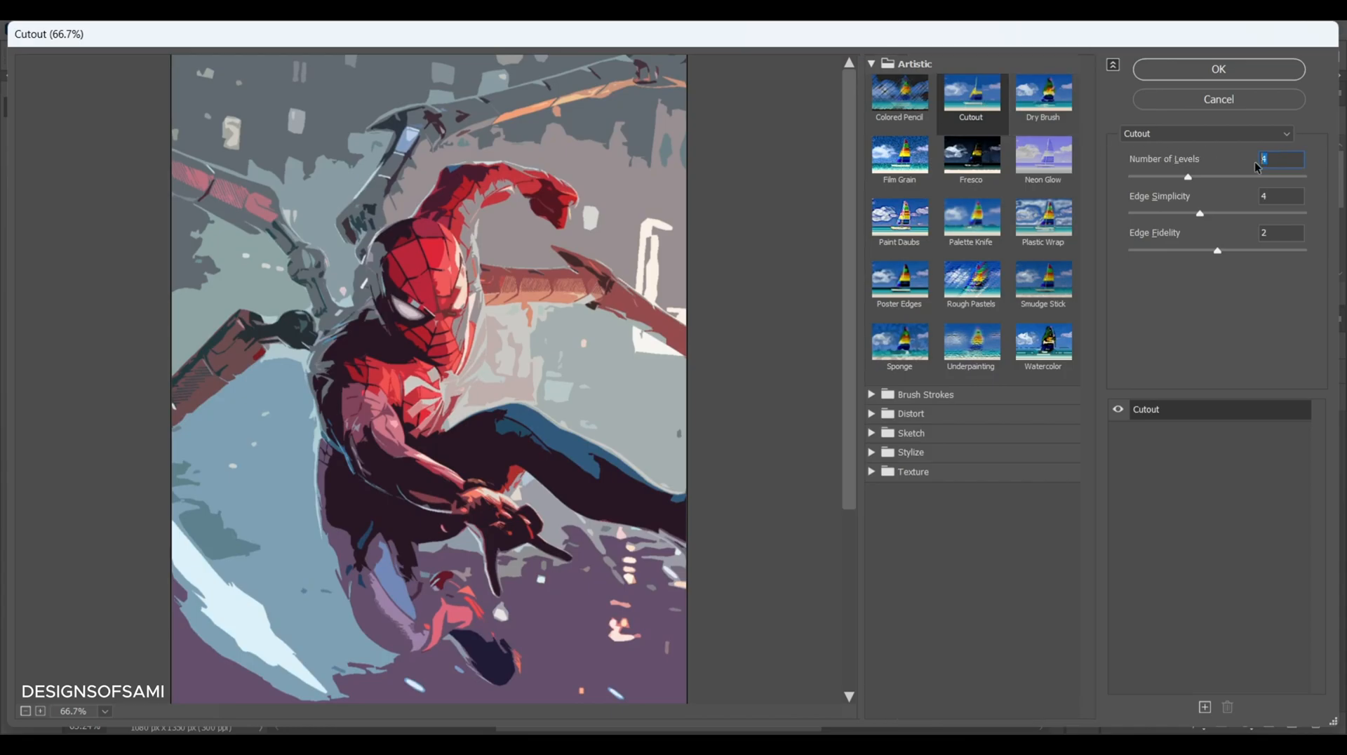
click(1275, 196)
key(Up)
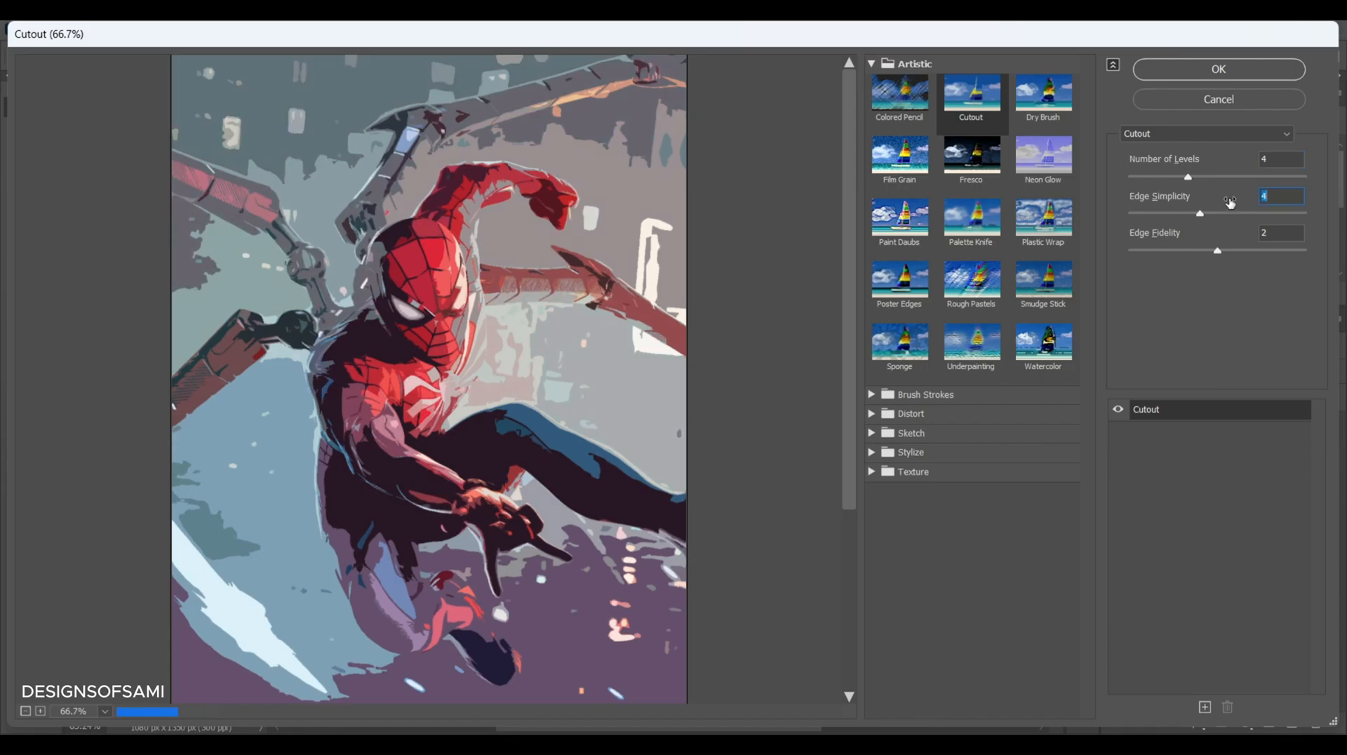
key(Up)
key(Down)
key(Down)
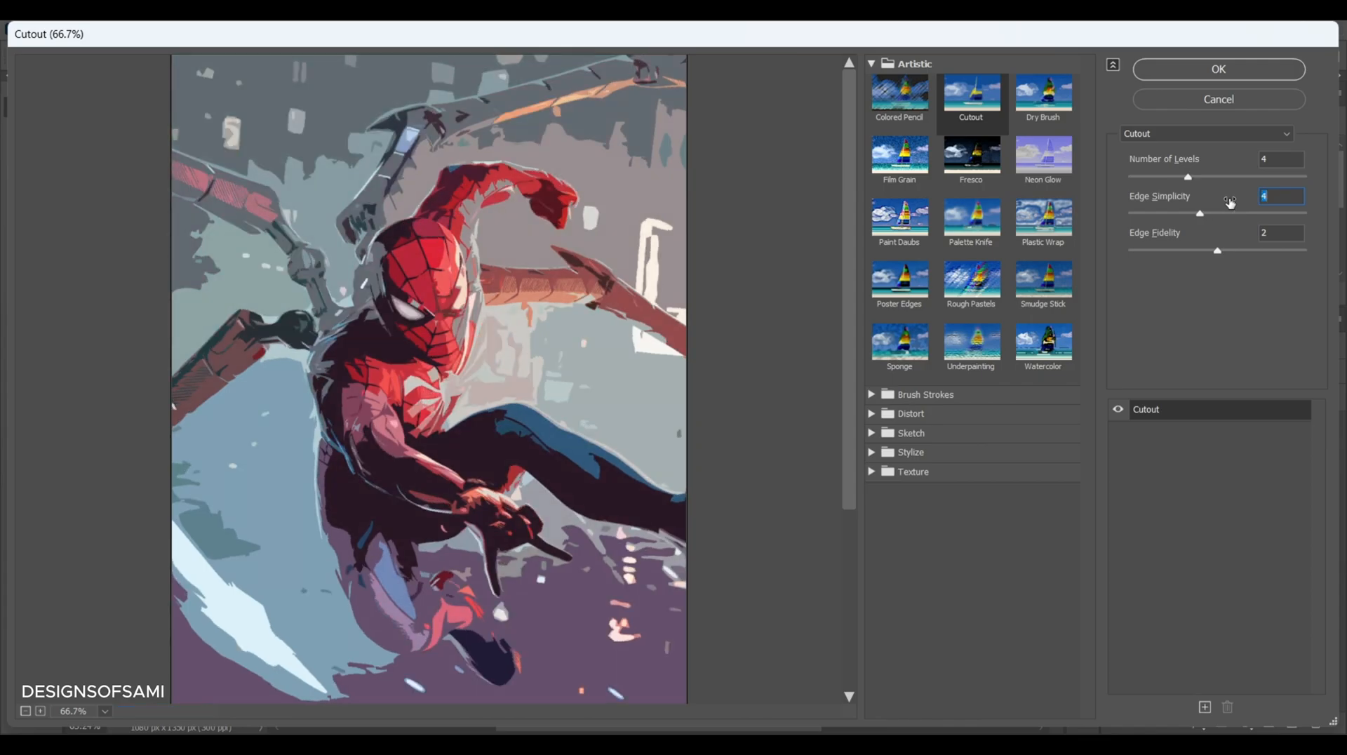
key(Down)
key(Down)
key(Down)
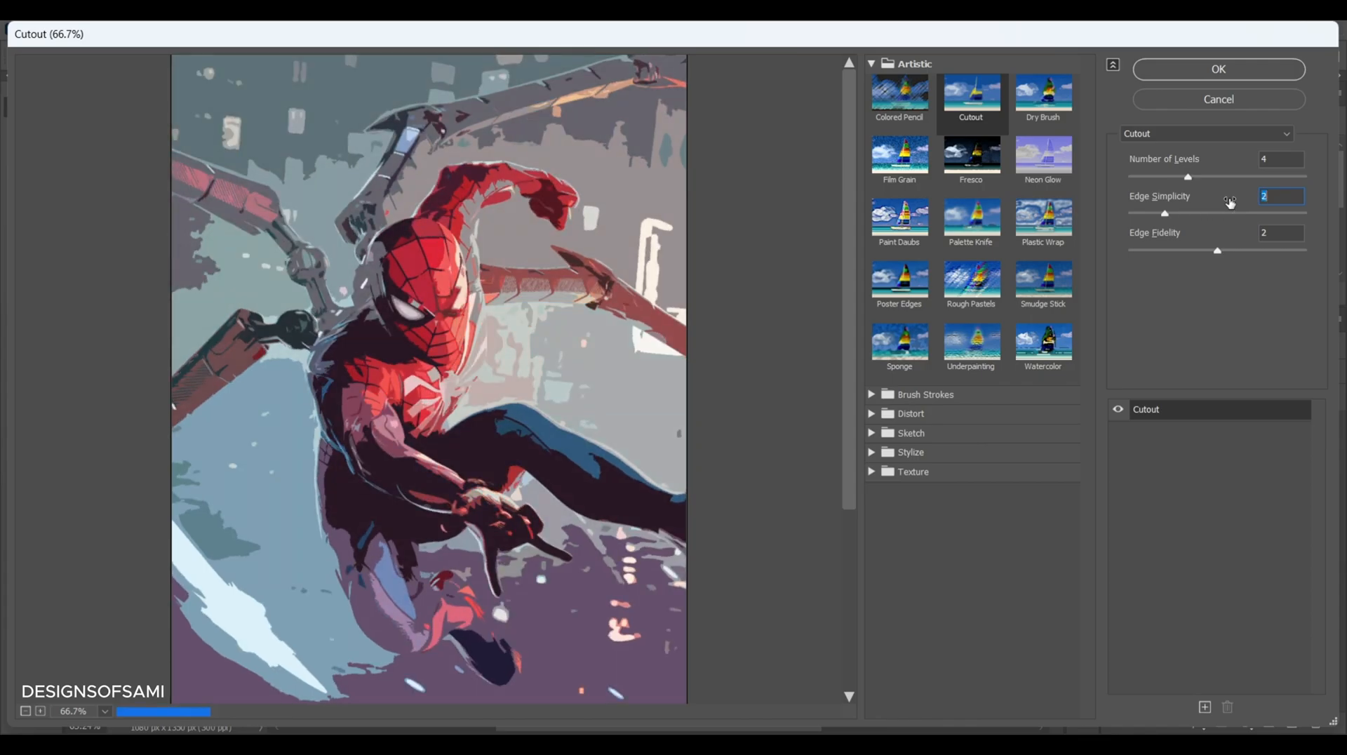
key(Down)
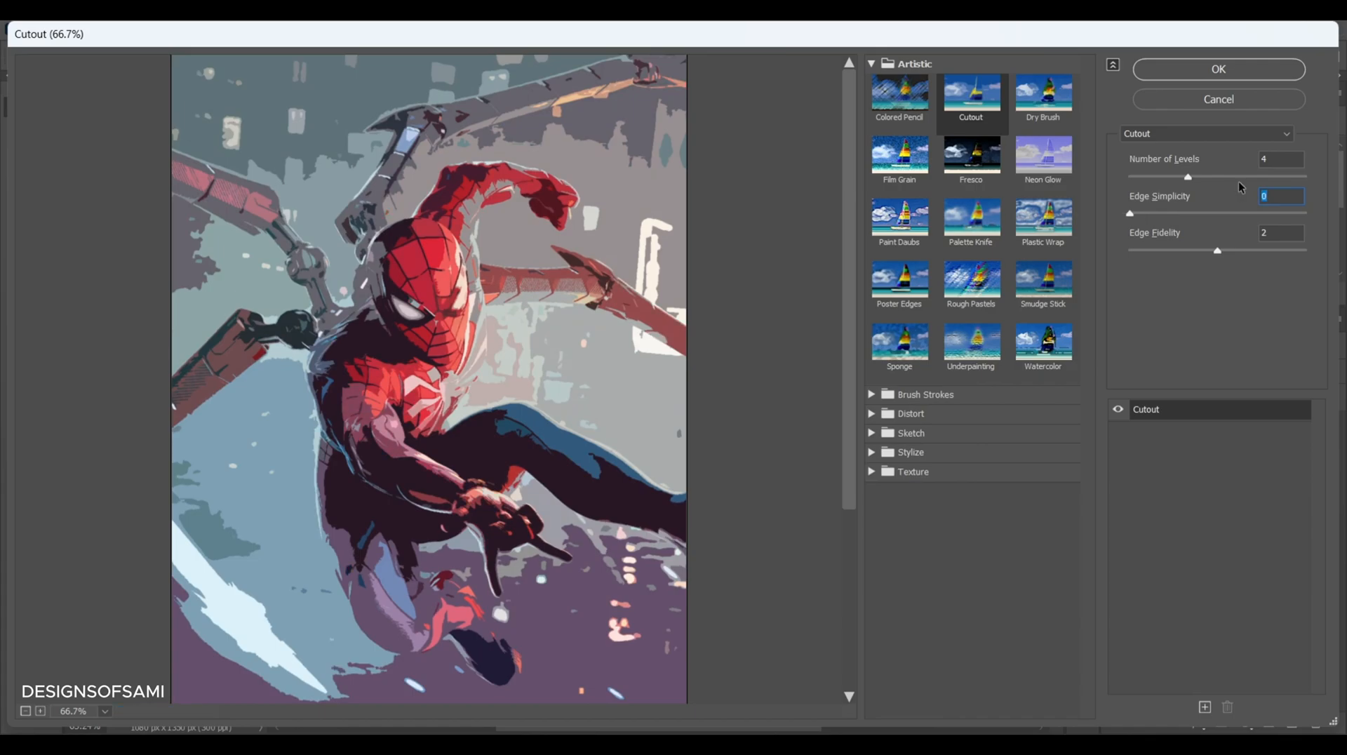
Step: Set the Cutout filter's number of levels to 8, adjust its edge fidelity, and apply the filter to Layer 1 copy
click(1267, 155)
key(Up)
key(Up)
key(Up)
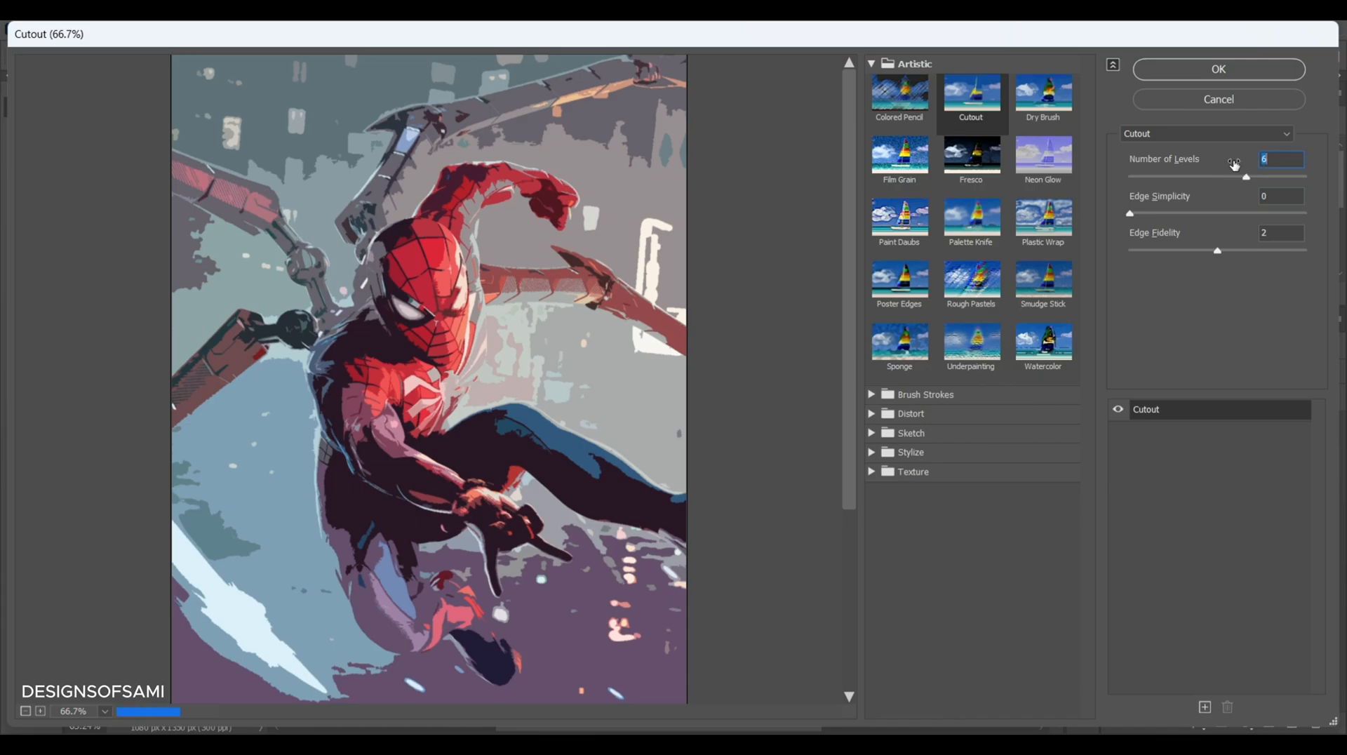
key(Up)
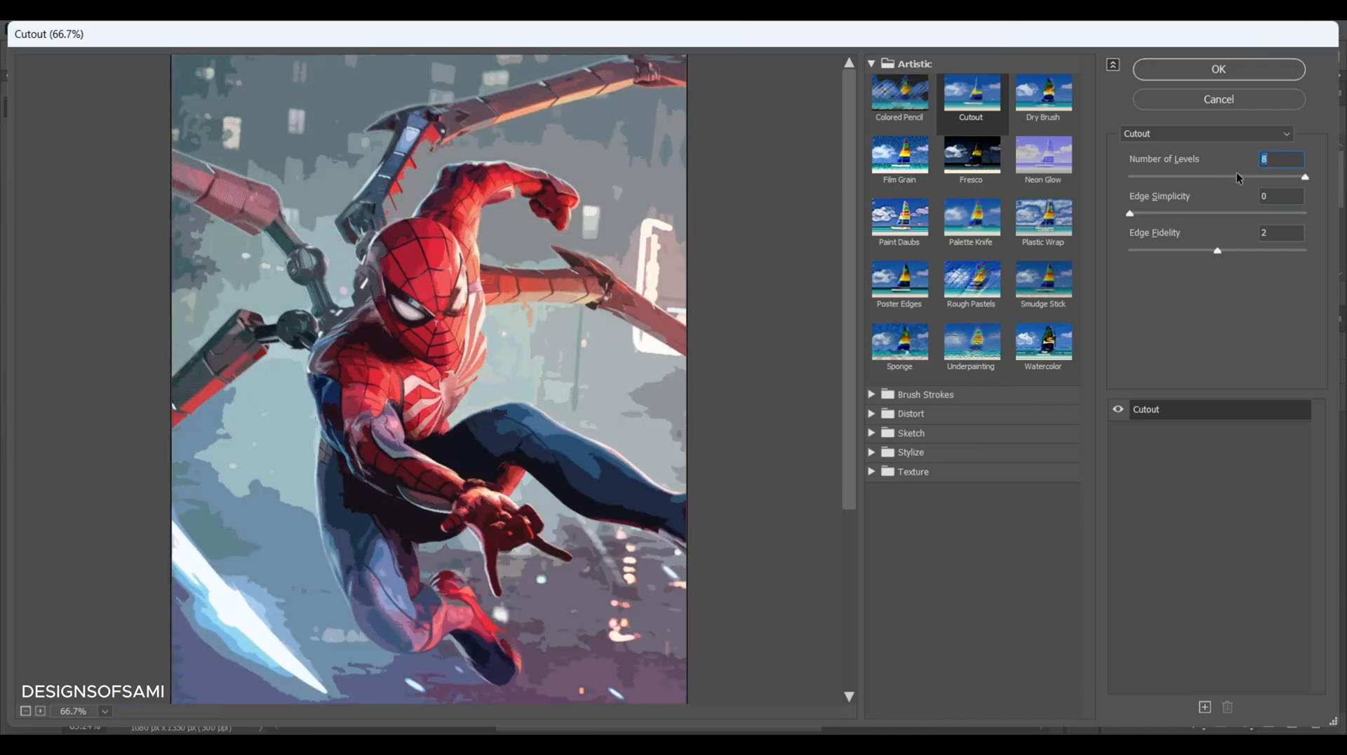
drag(1269, 231, 1250, 235)
key(Down)
click(1268, 158)
click(1206, 70)
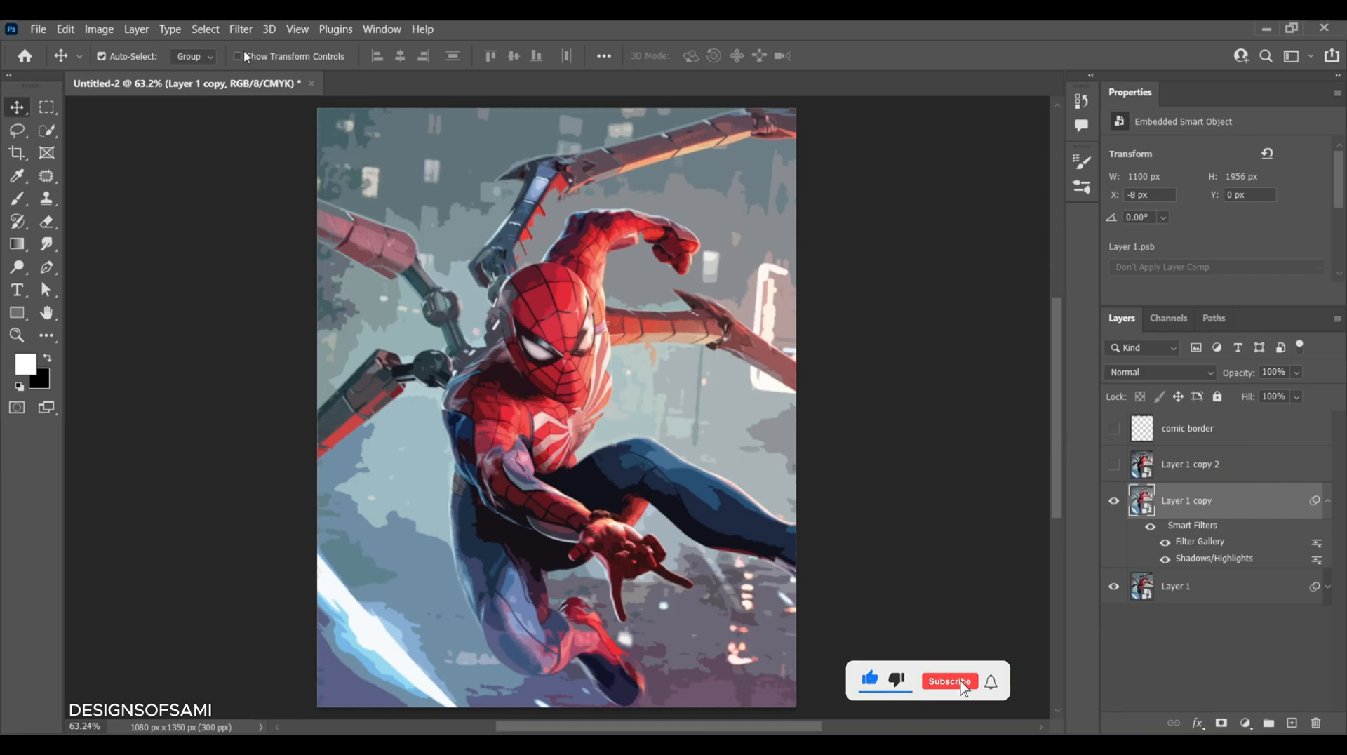
Step: Apply the Oil Paint filter to Layer 1 copy with stylization 1.5, cleanliness 3.0, scale 0.1, bristle detail 0.0 and lighting off
click(241, 29)
mouse_move(309, 358)
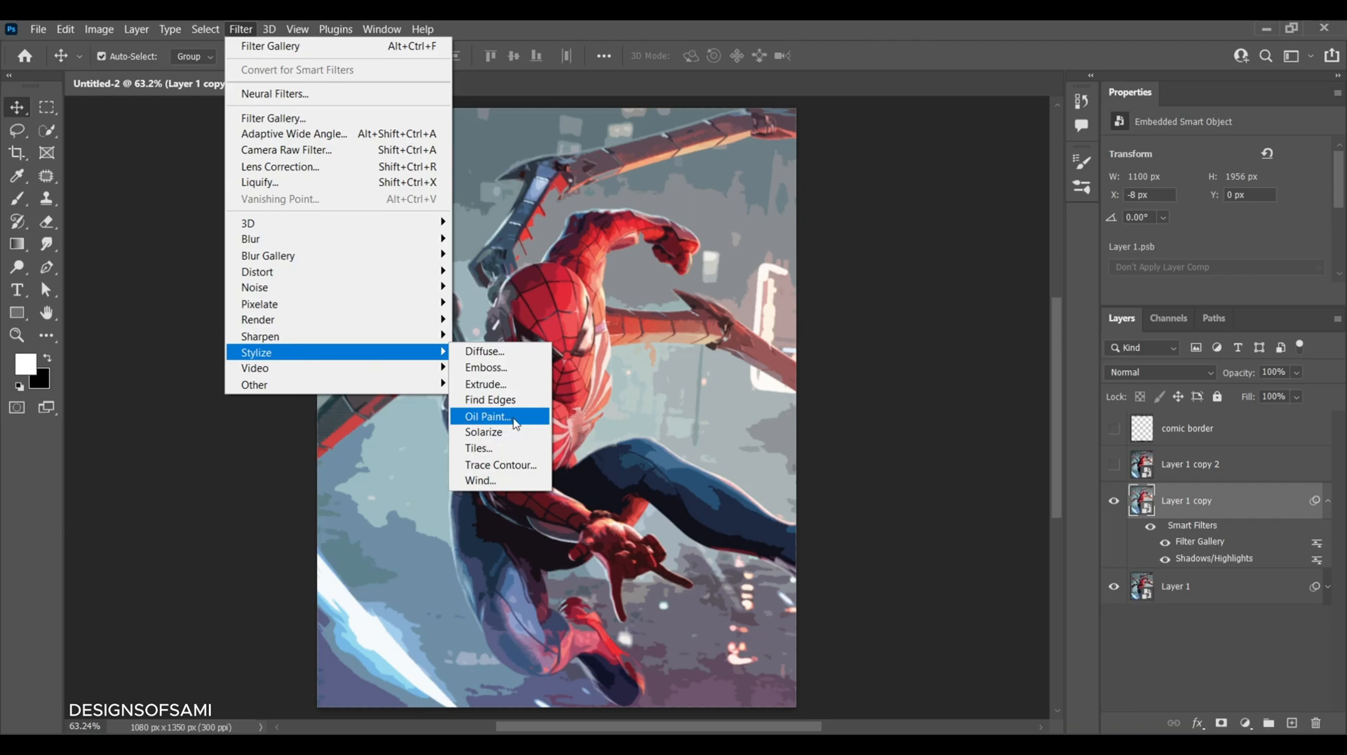
click(512, 417)
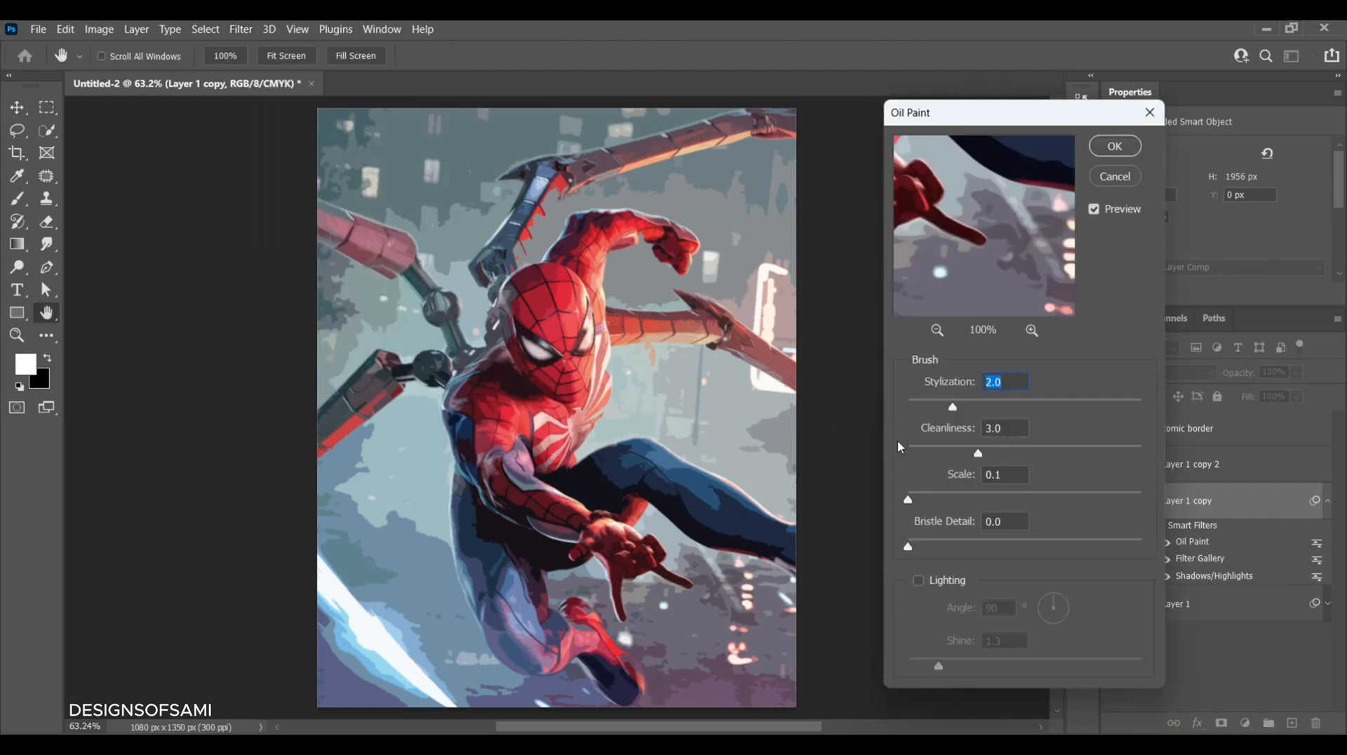
text(1.5)
click(1093, 353)
click(1022, 431)
click(1015, 474)
click(1011, 523)
click(1115, 146)
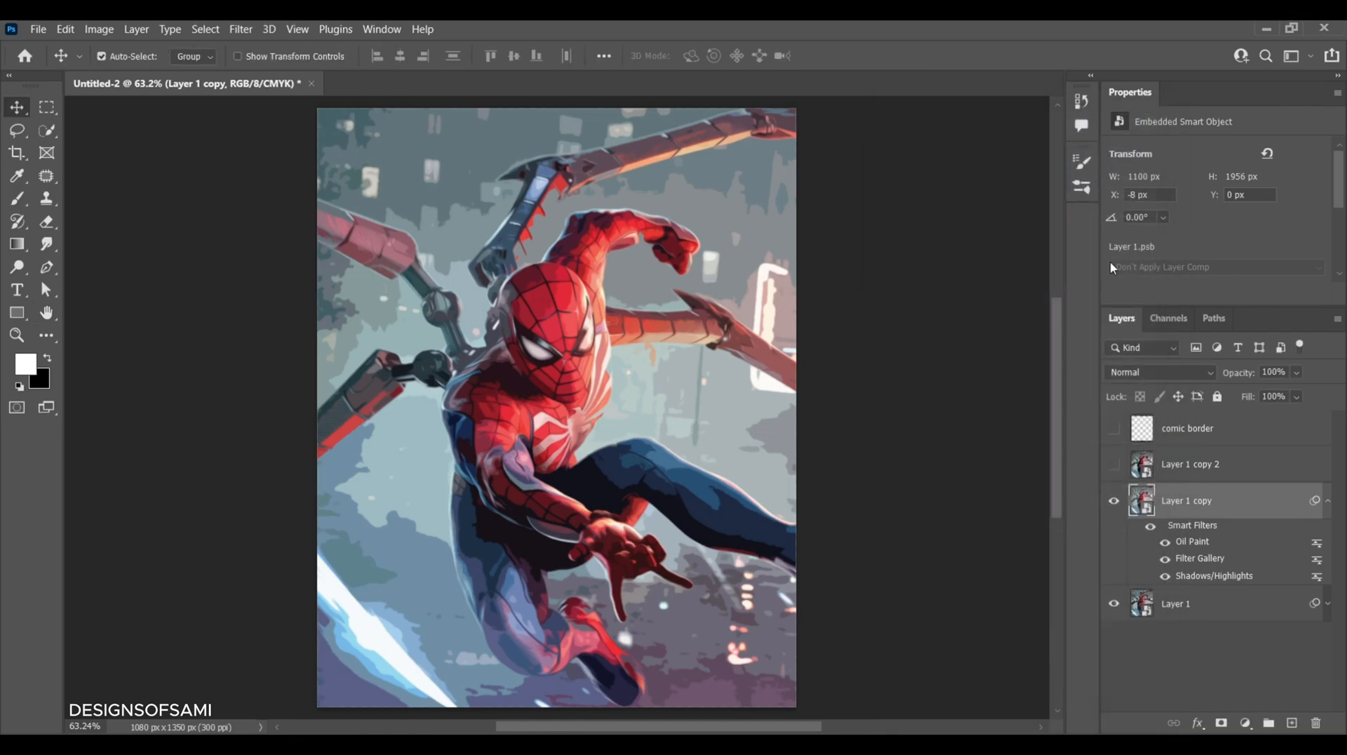
Step: Collapse Layer 1 copy's smart filter list and set the layer's blend mode to Soft Light
click(1328, 501)
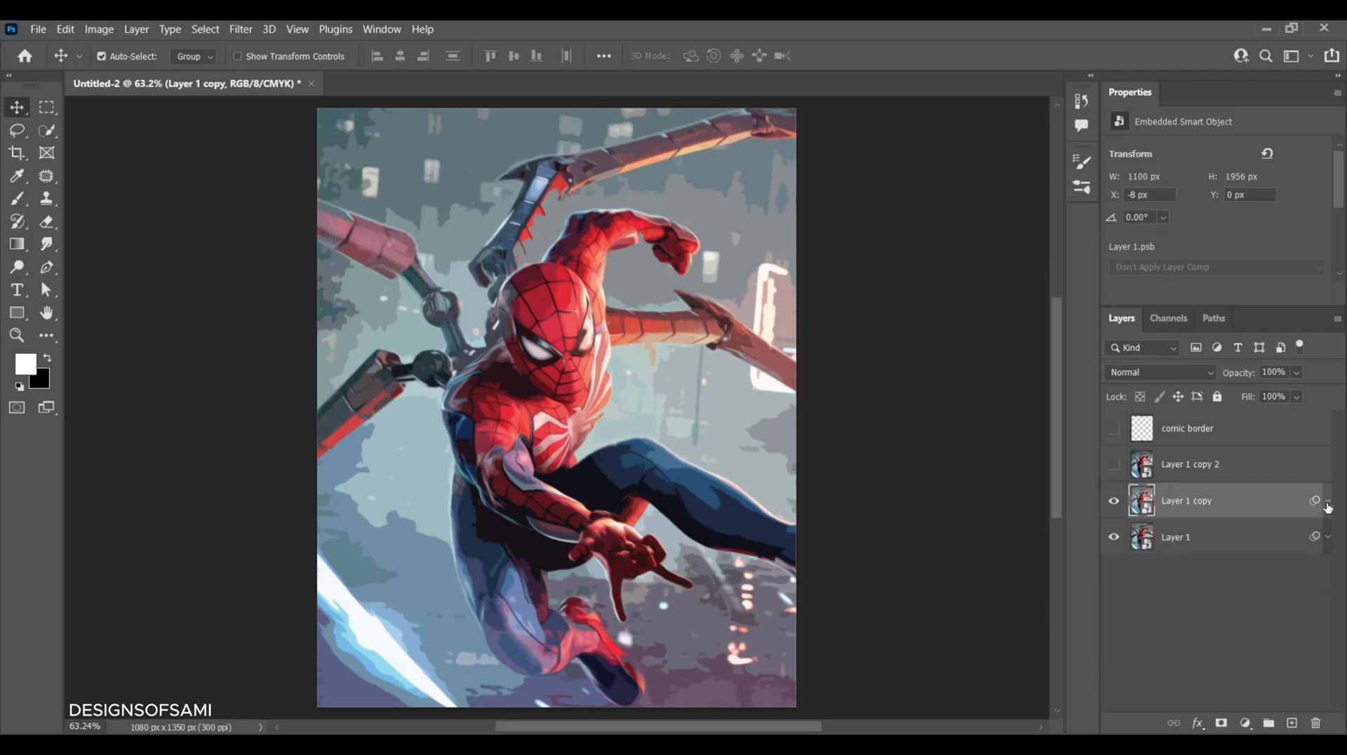
click(1161, 370)
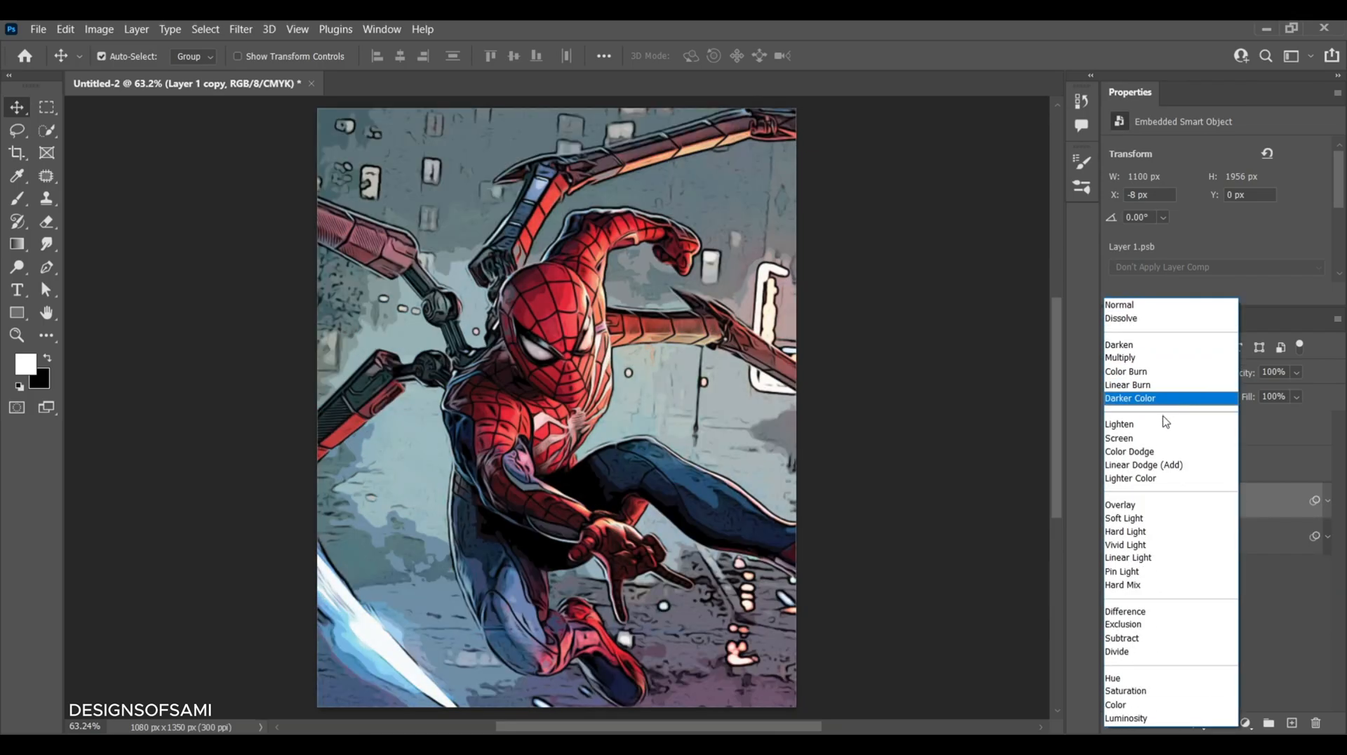
click(1153, 519)
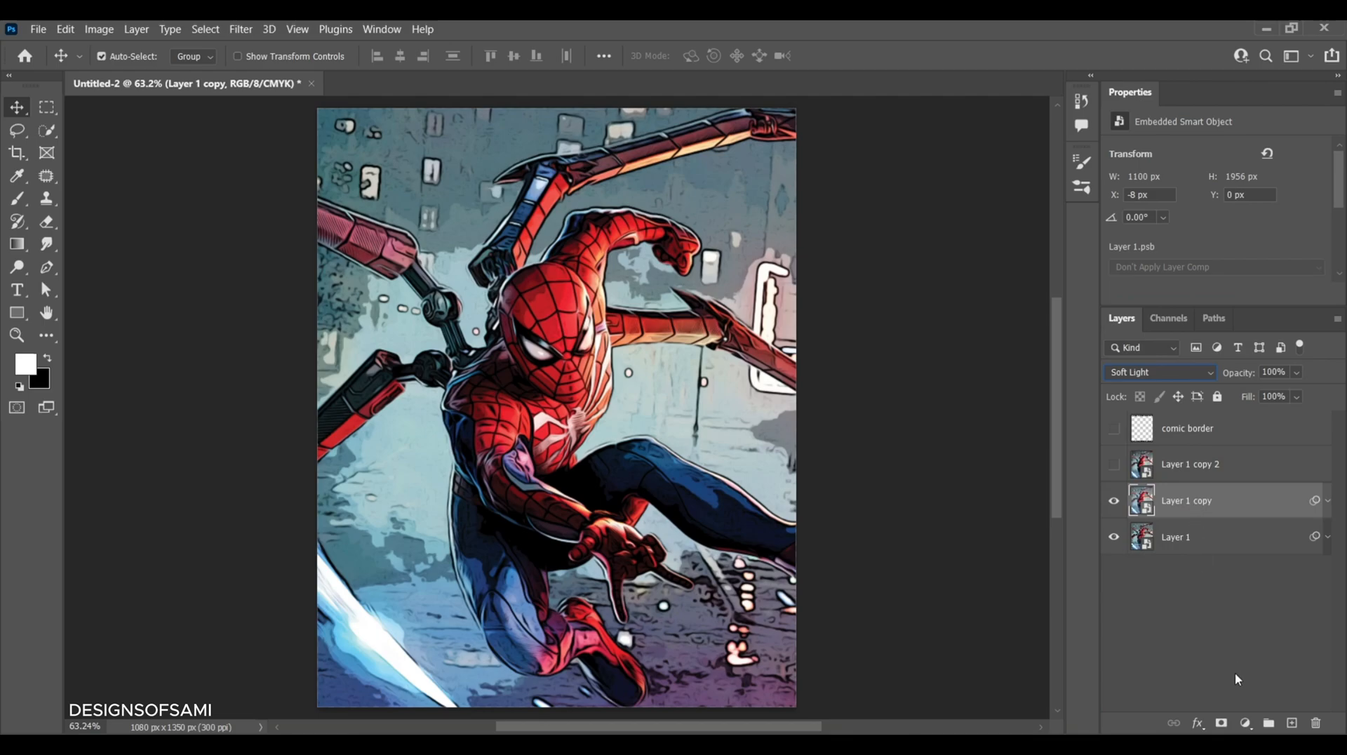
Step: Add a Levels adjustment layer above Layer 1 copy and lower its white input level to 158
click(1249, 724)
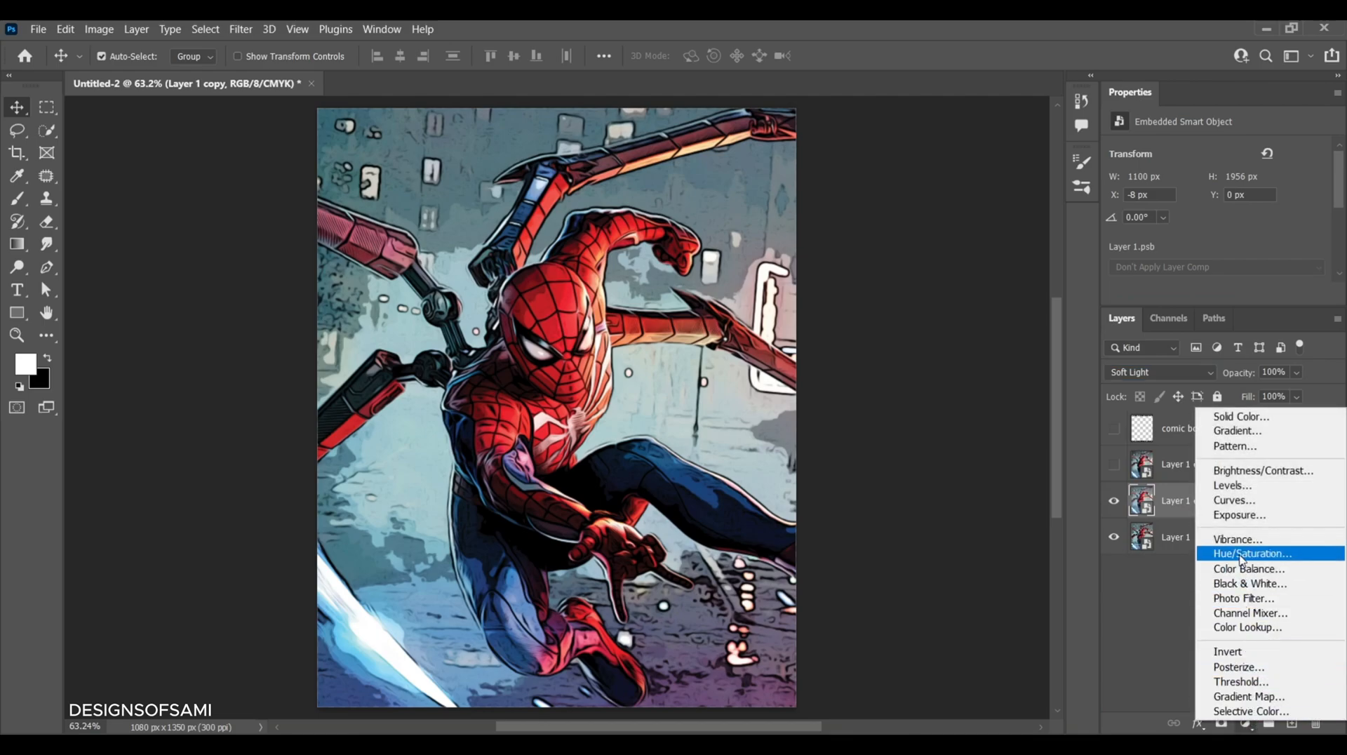
click(1237, 487)
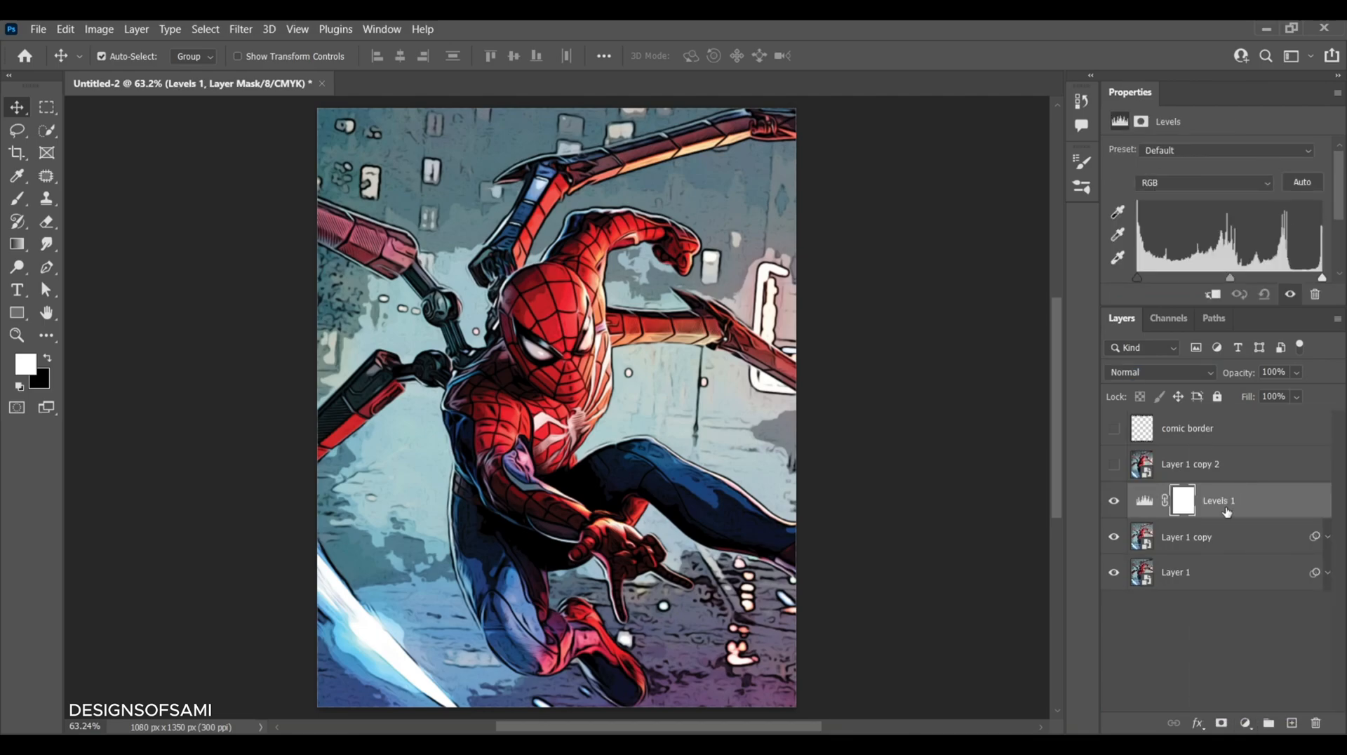
scroll(1276, 230, down, 2)
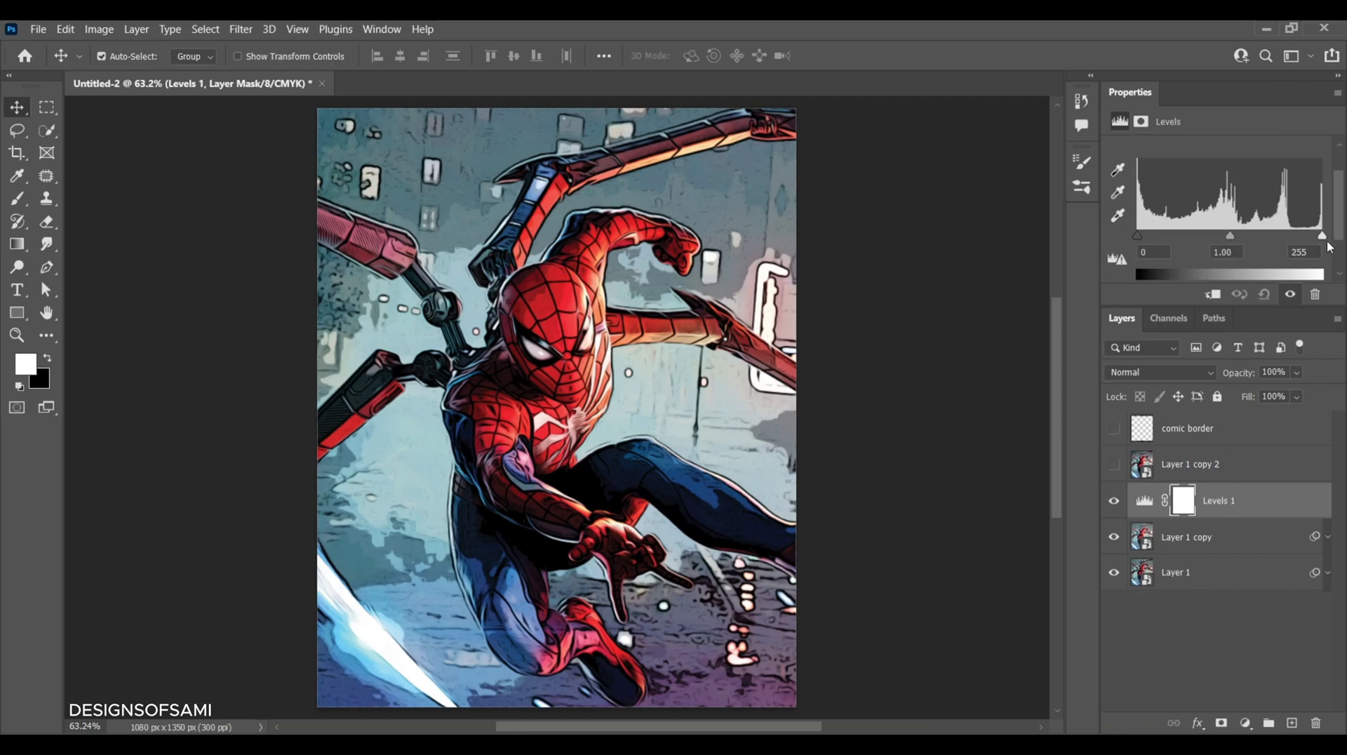
drag(1321, 240, 1256, 245)
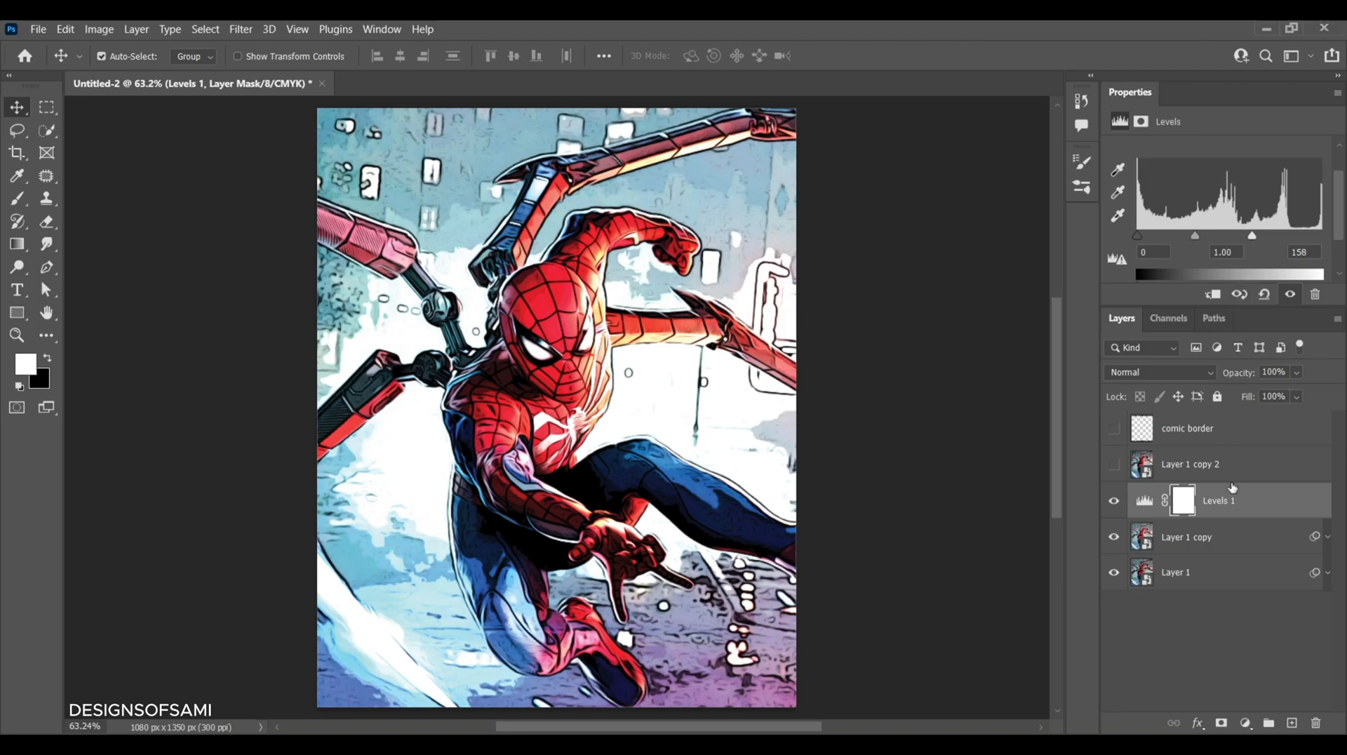
Step: Add a Curves adjustment layer above Levels 1 and shape a gentle S-curve with darker shadows and brighter highlights
click(1246, 723)
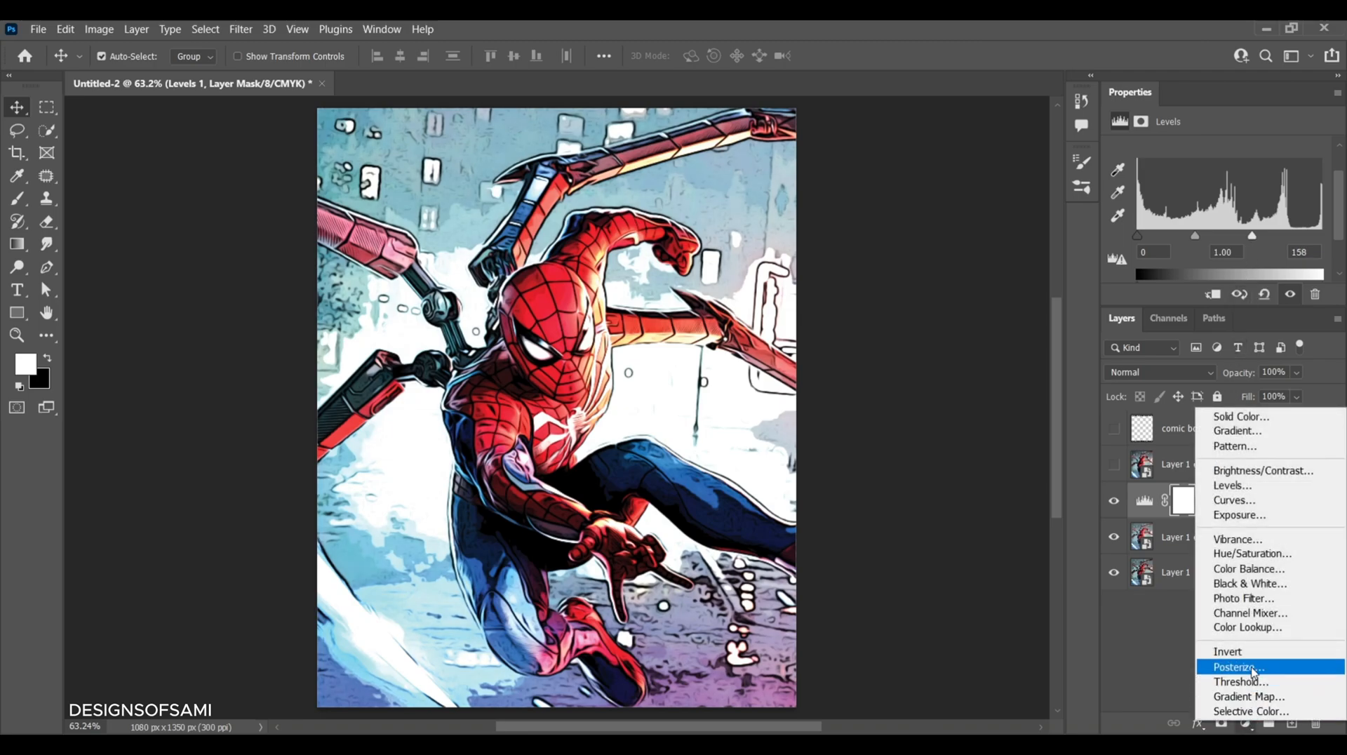
click(1250, 501)
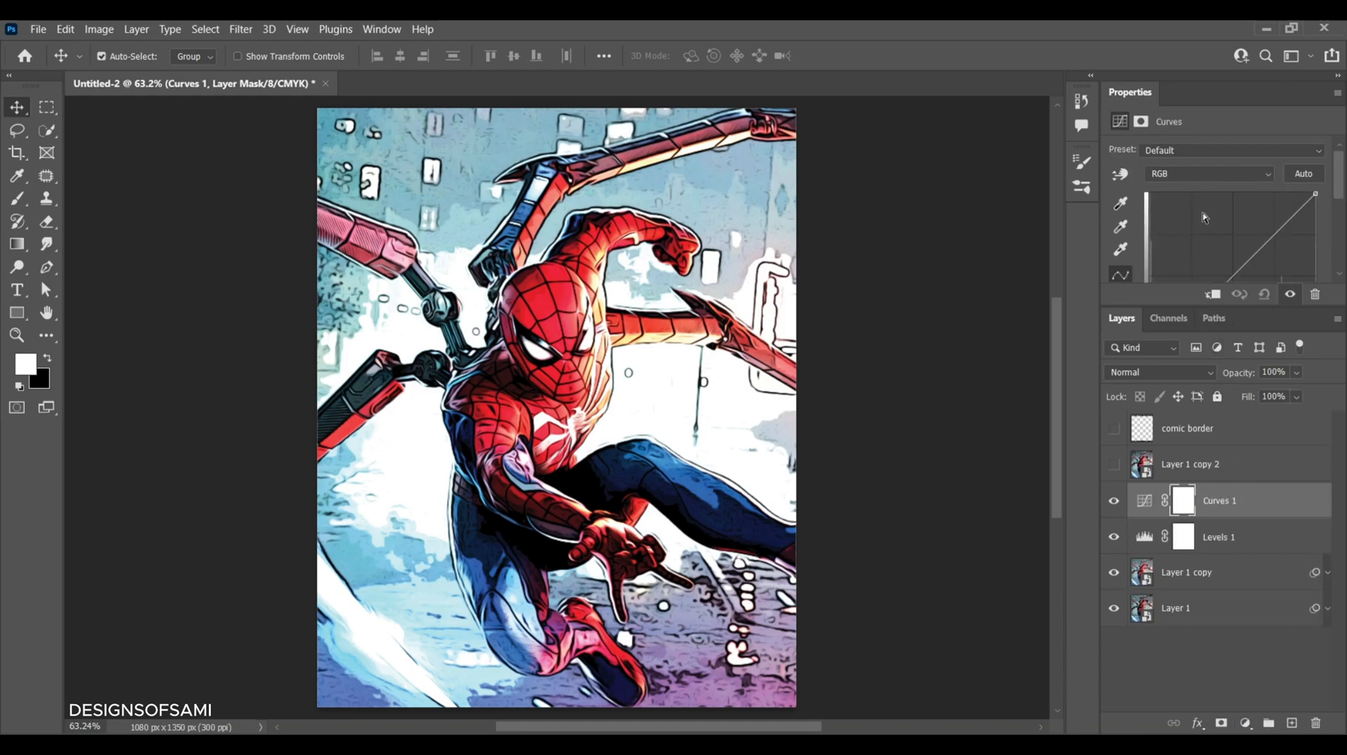
scroll(1204, 220, down, 2)
drag(1204, 247, 1208, 254)
drag(1265, 197, 1258, 181)
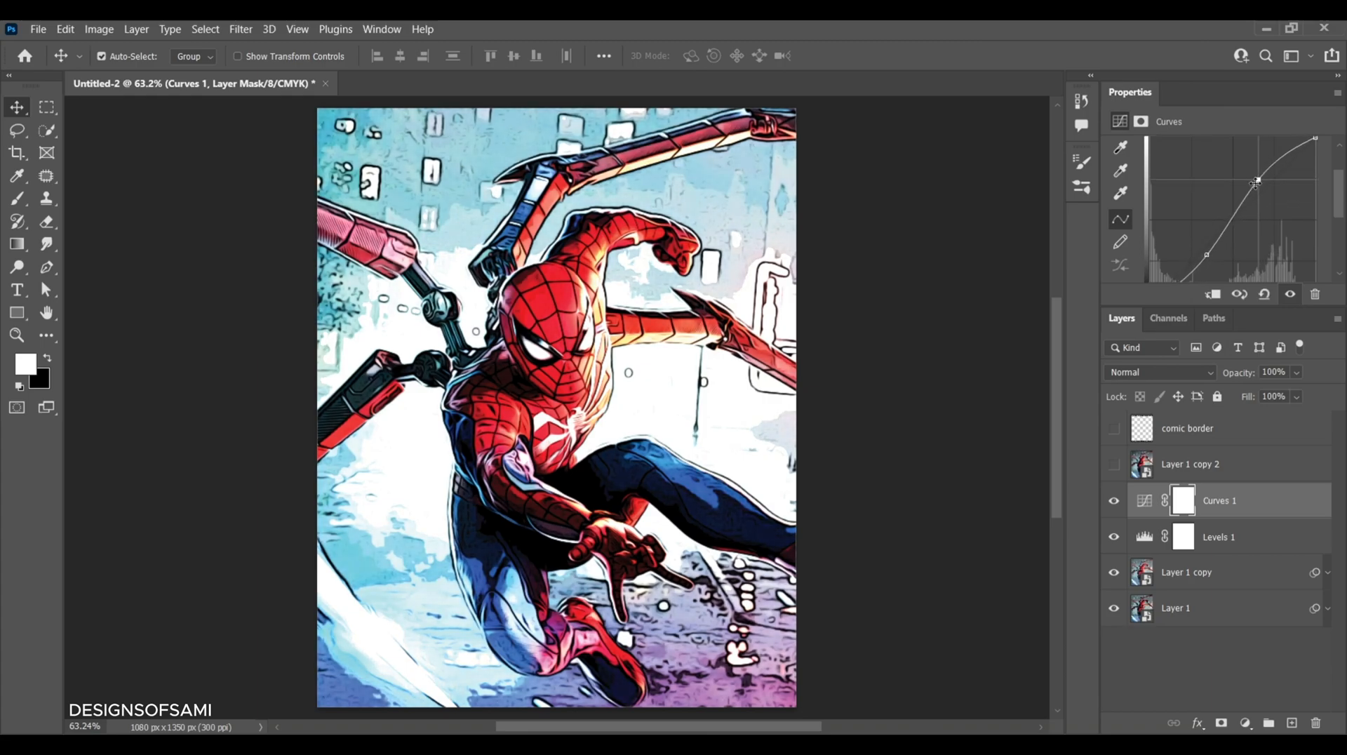
click(1209, 255)
drag(1264, 177, 1258, 189)
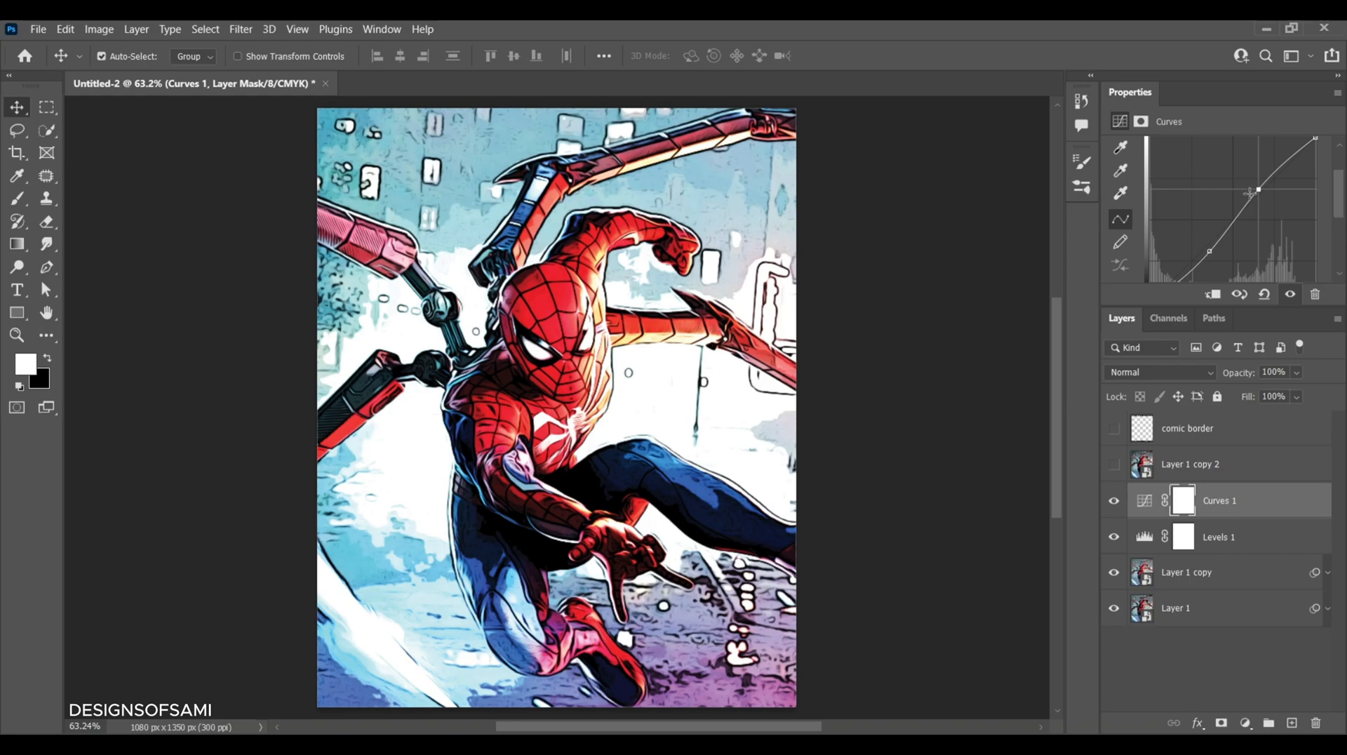
drag(1212, 251, 1211, 258)
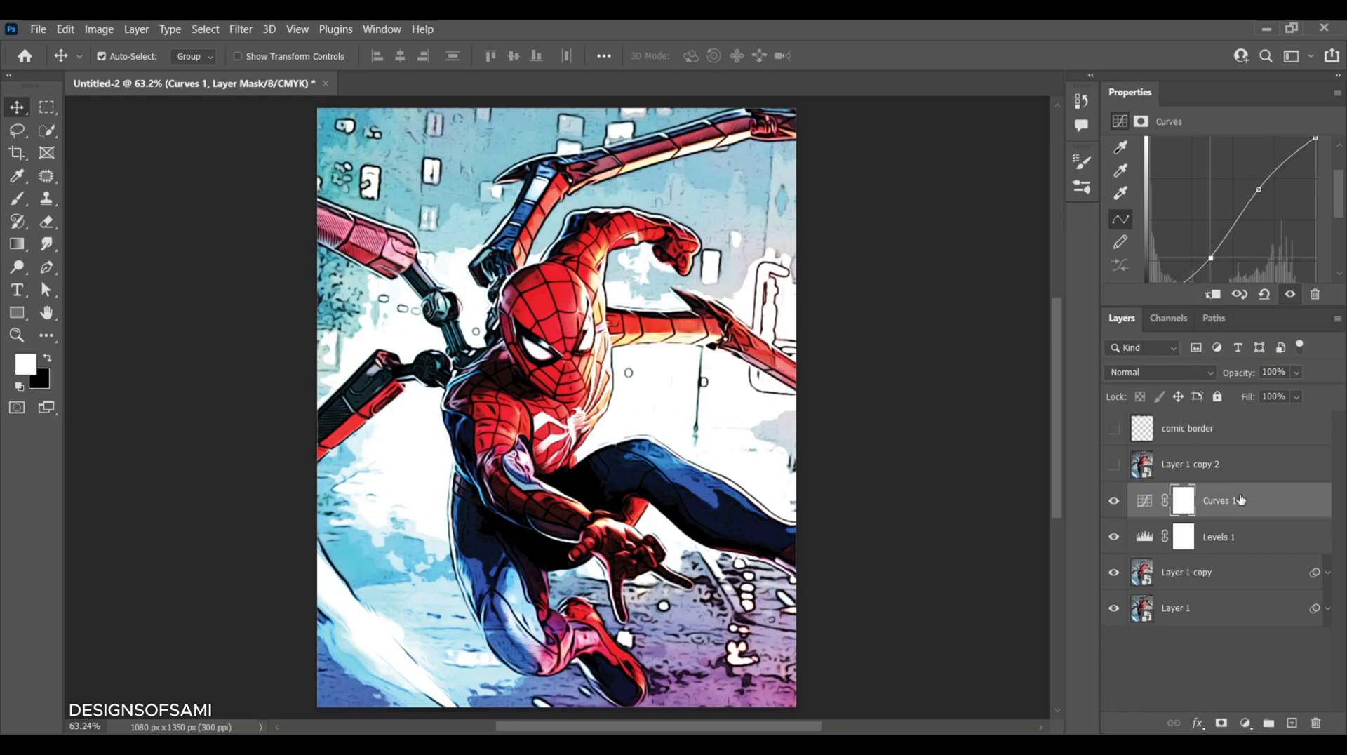
Step: Clip the Levels 1 and Curves 1 adjustment layers to Layer 1 copy
click(1258, 553)
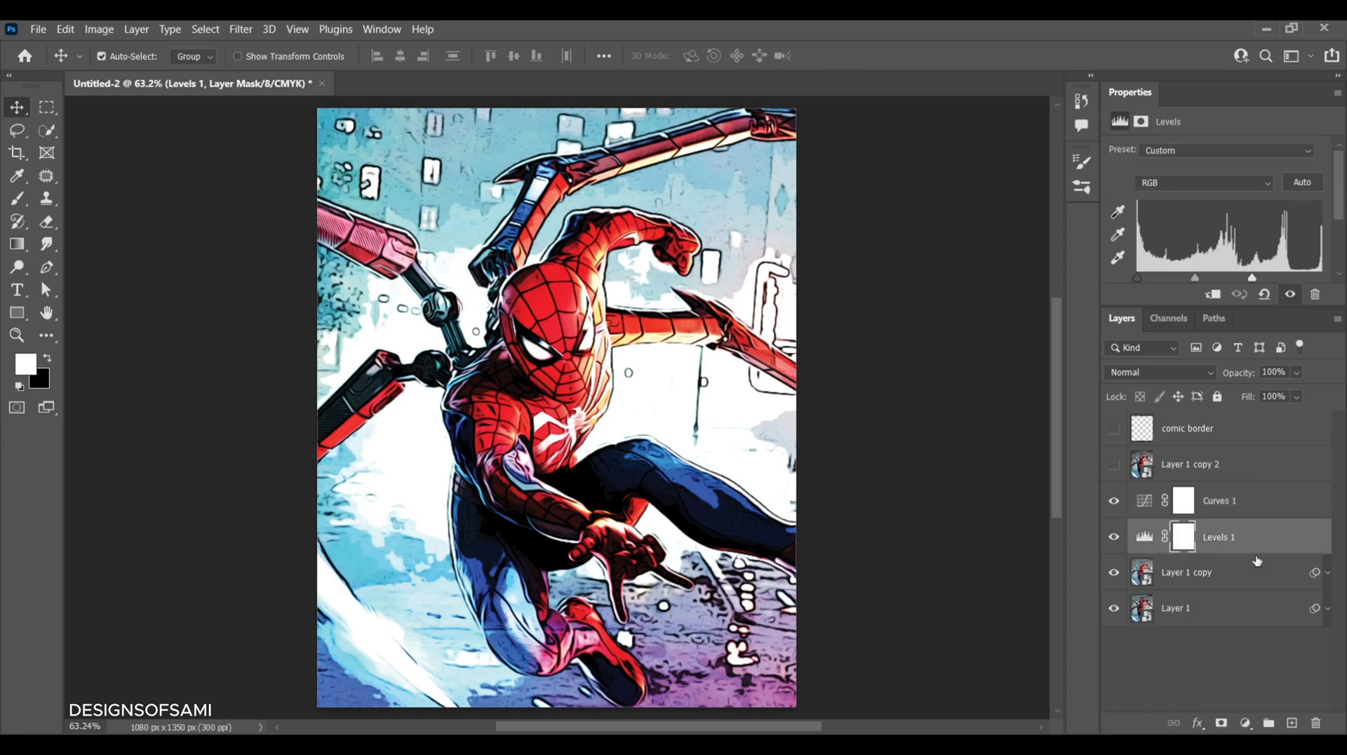
alt+click(1260, 554)
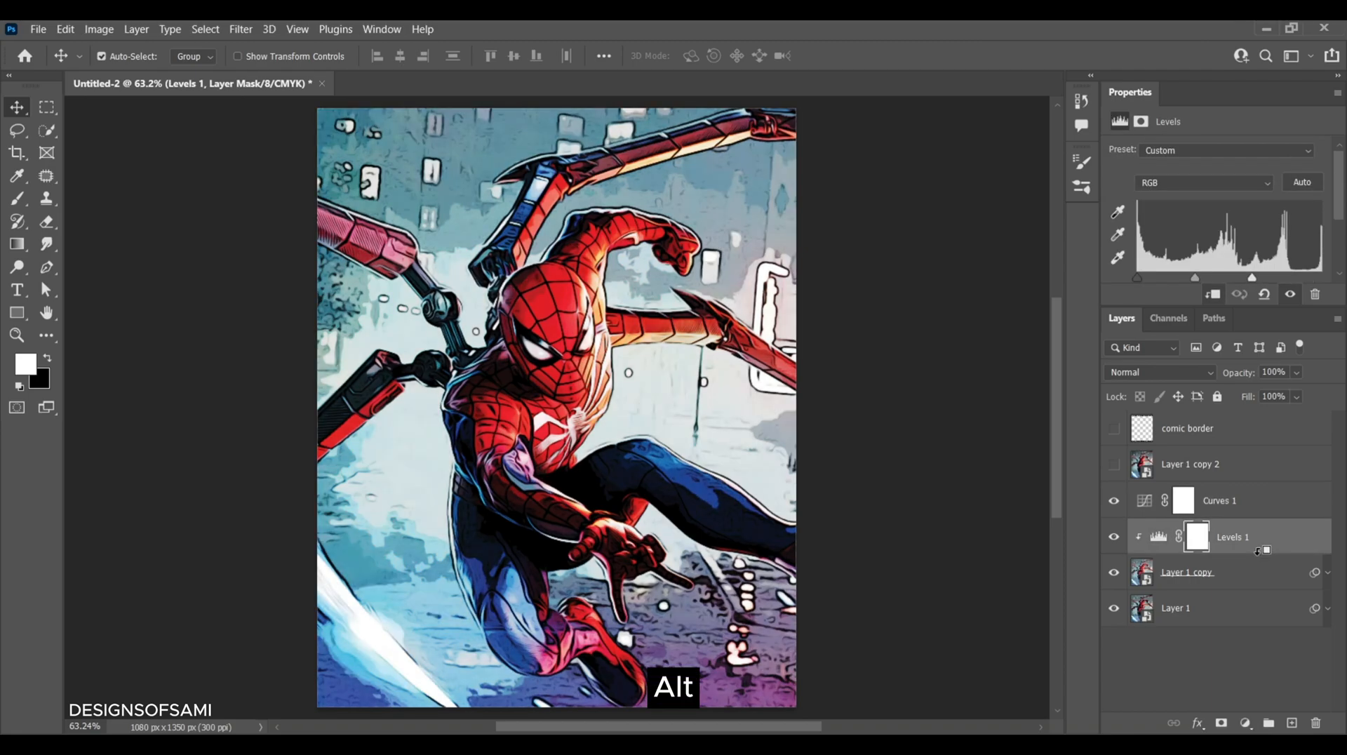
click(1271, 510)
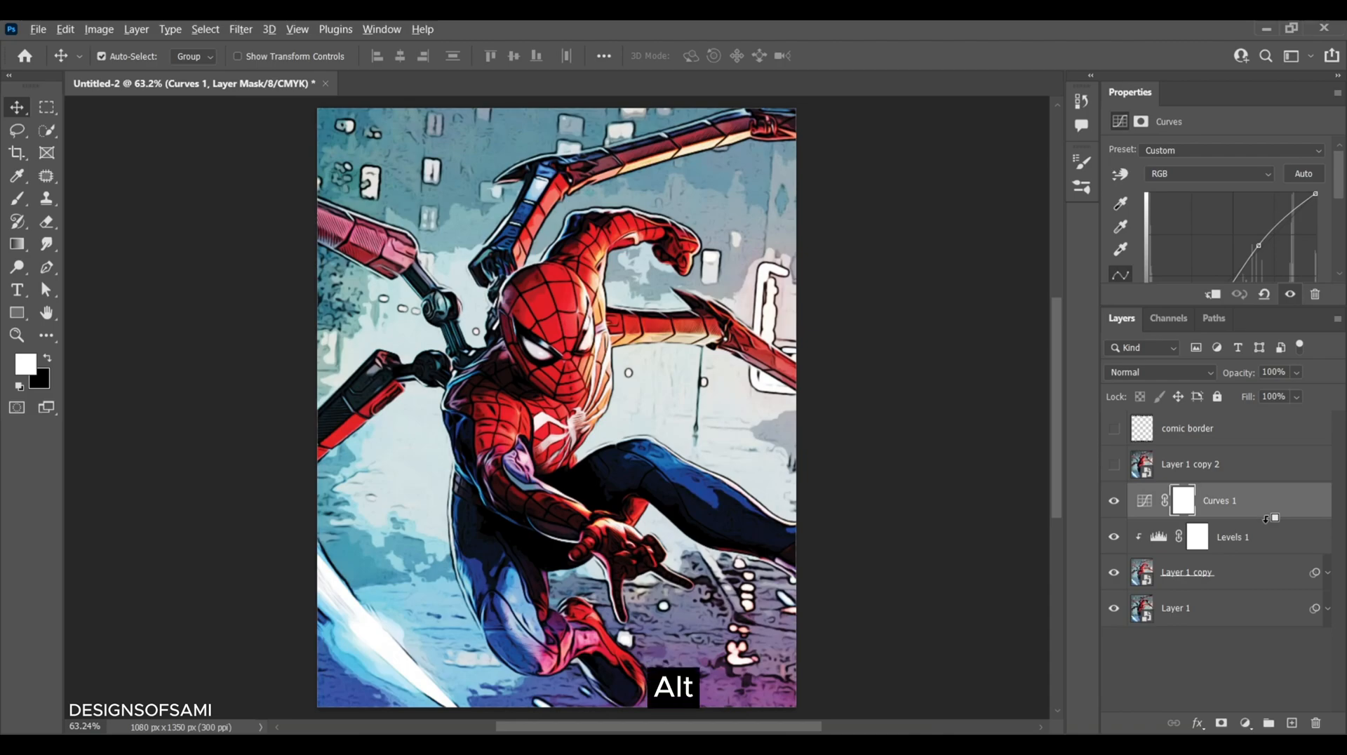
alt+click(1267, 519)
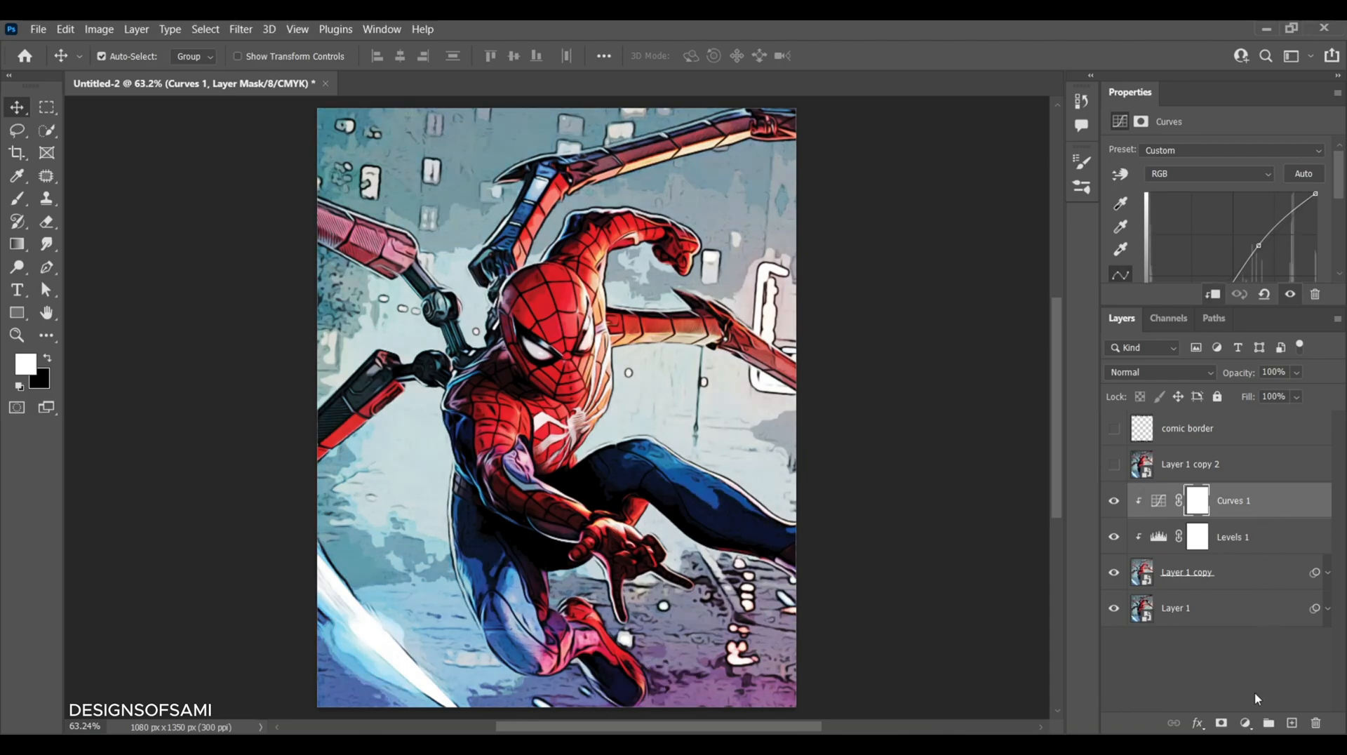
Step: Add a Pattern Fill layer above Curves 1 using the fifth halftone pattern in the Halftone Effcet_Letsgettoit group at 100% scale
click(1246, 723)
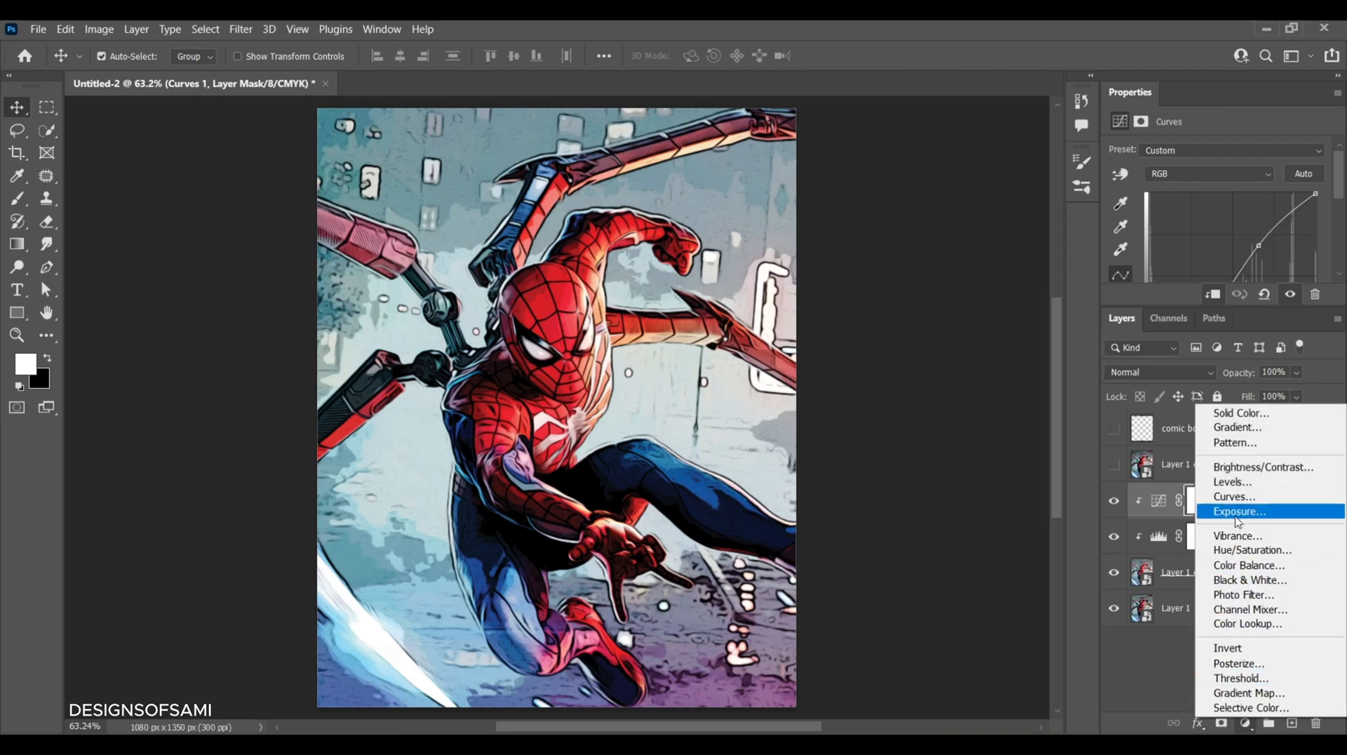
click(1266, 442)
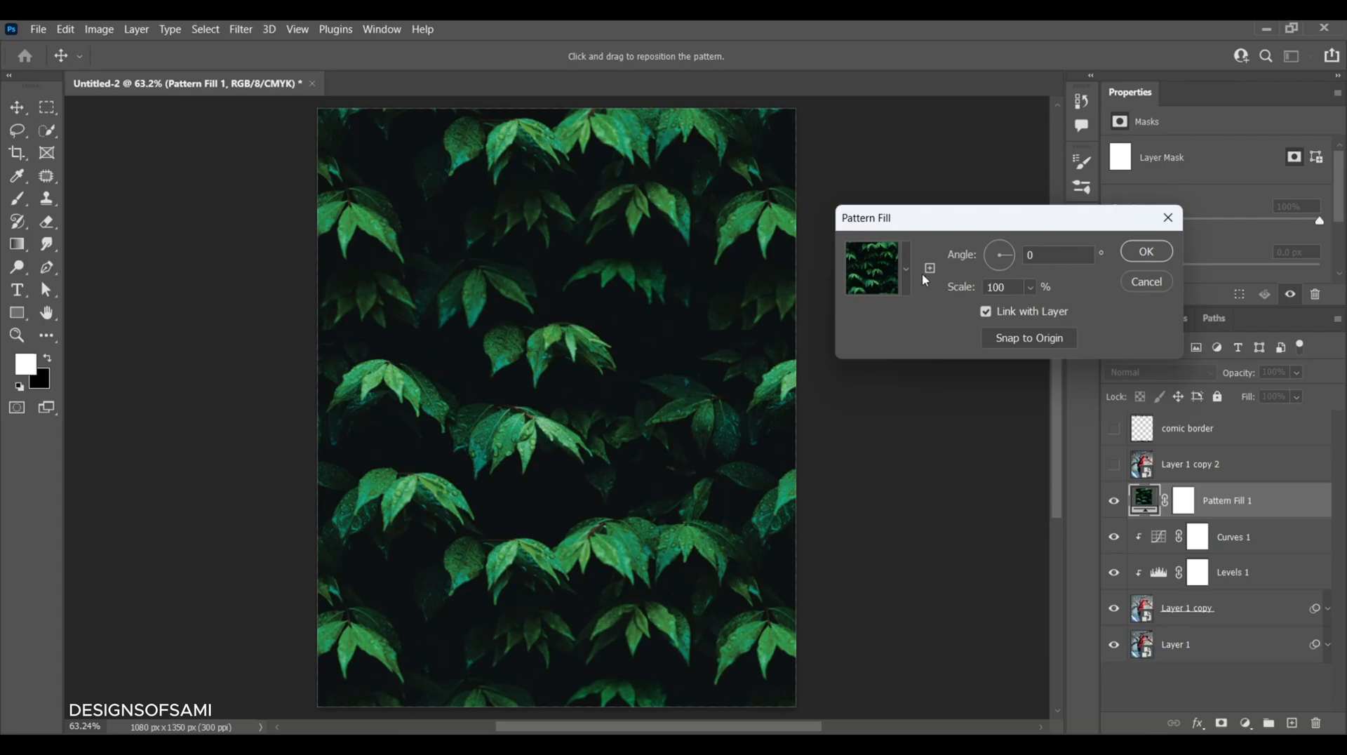
click(906, 269)
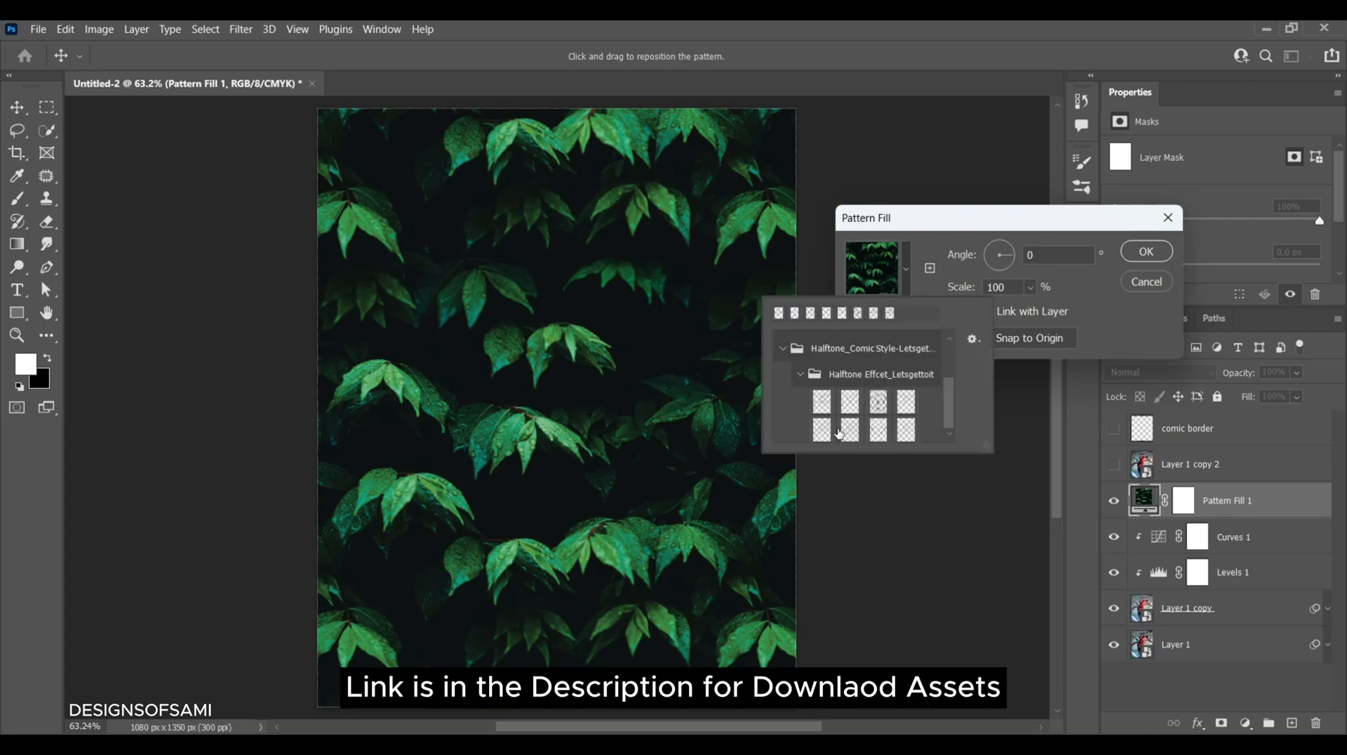
click(821, 429)
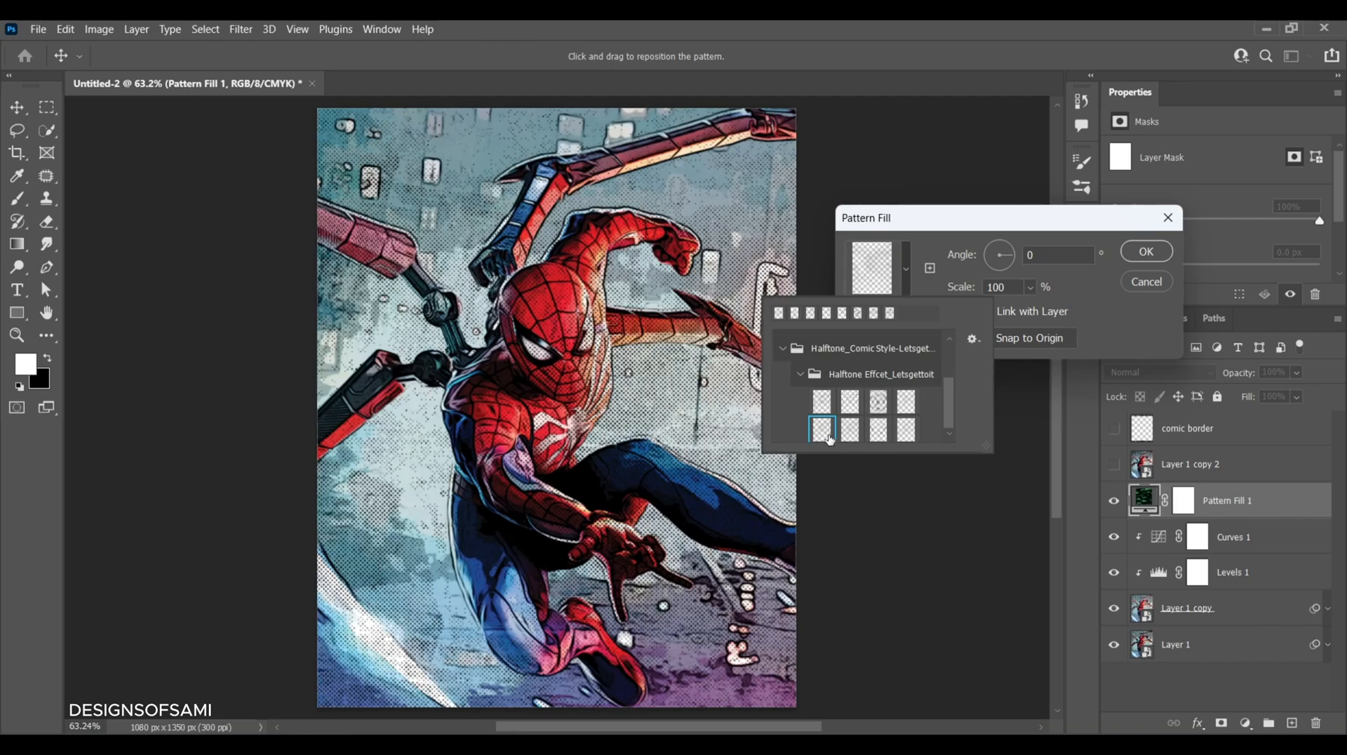
click(1001, 366)
click(1146, 251)
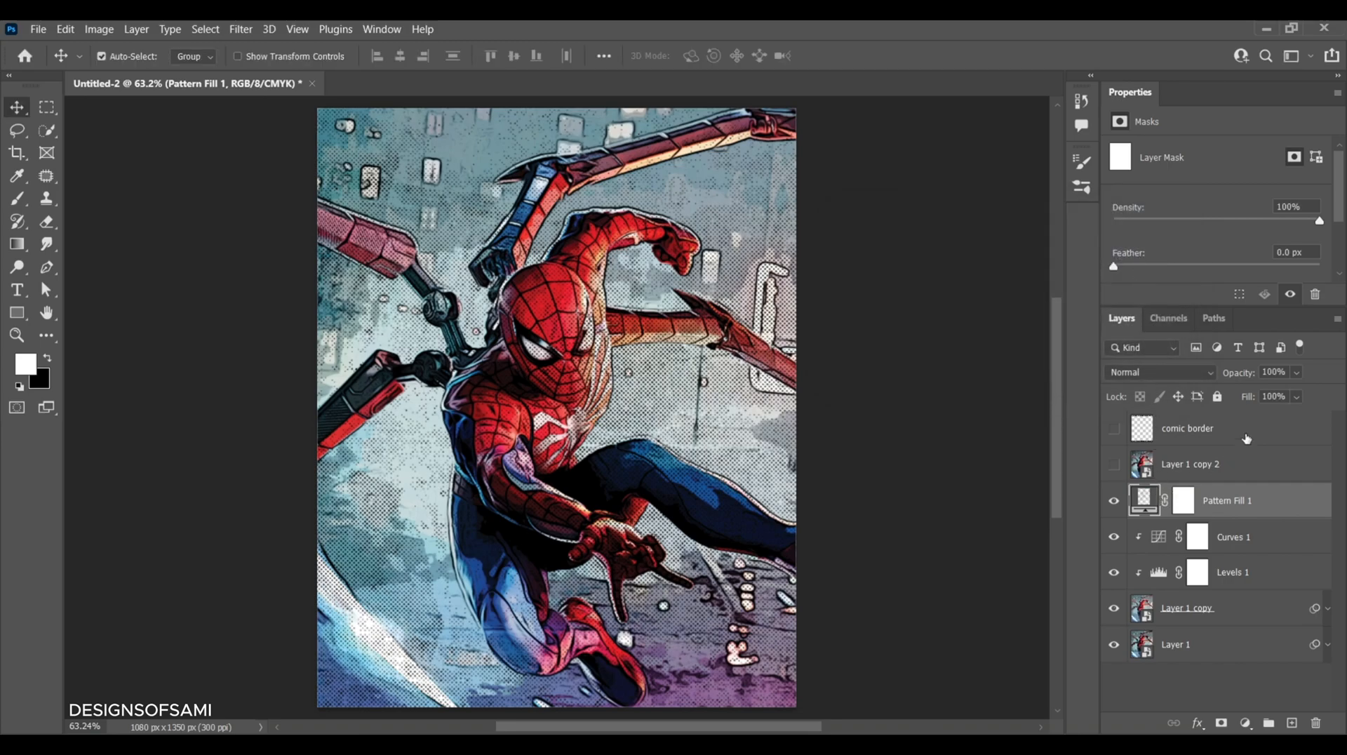
Step: Lower the Pattern Fill 1 layer's opacity to 60%
click(1297, 397)
drag(1315, 394, 1282, 396)
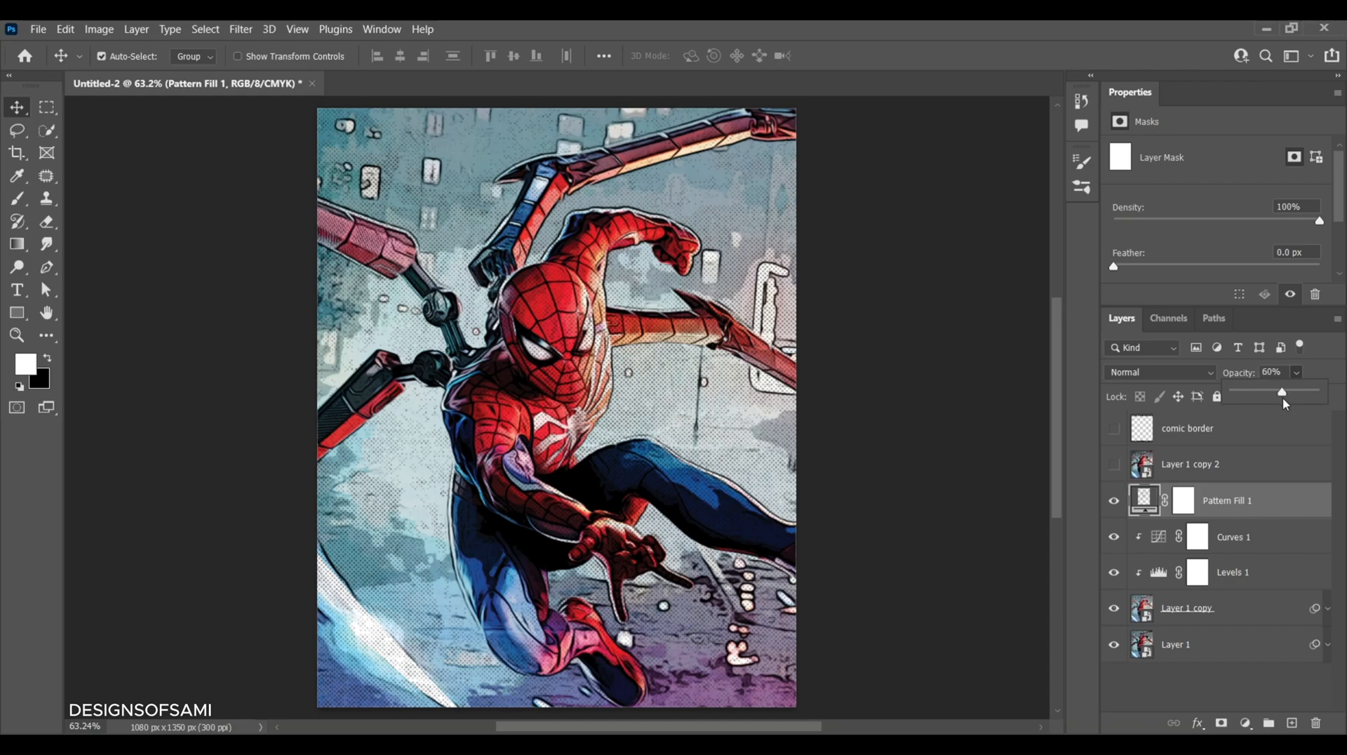
click(1341, 368)
Step: Apply a Color Halftone filter to Layer 1 copy with a maximum radius of 5 pixels and all four screen angles at 45 degrees
click(1247, 621)
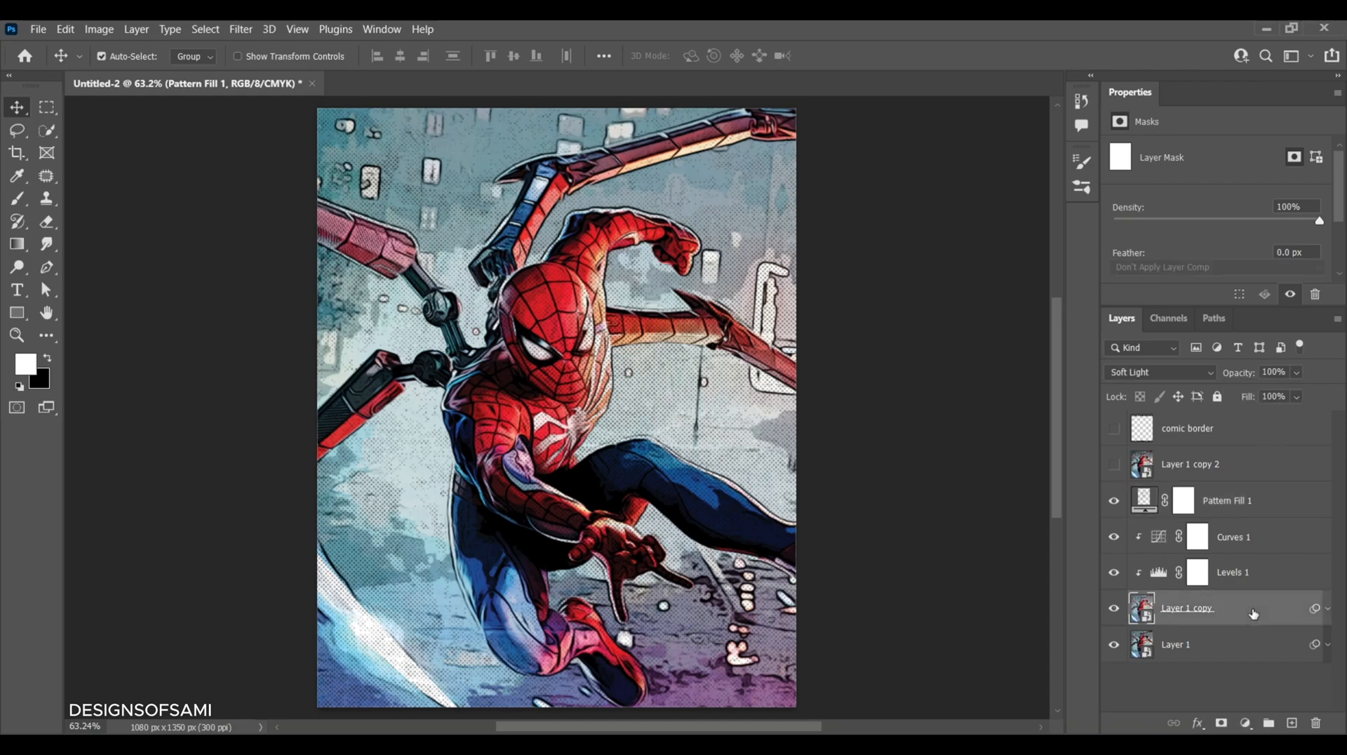
click(1327, 605)
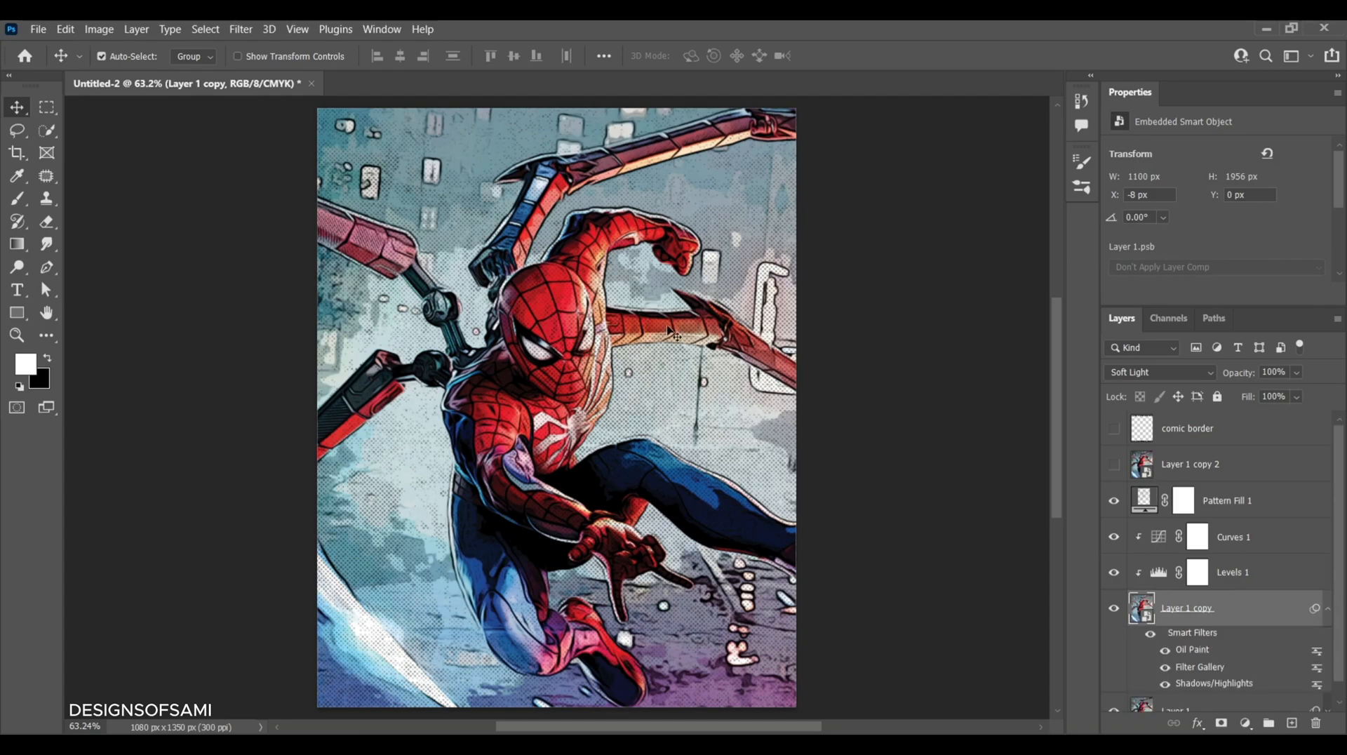
click(242, 30)
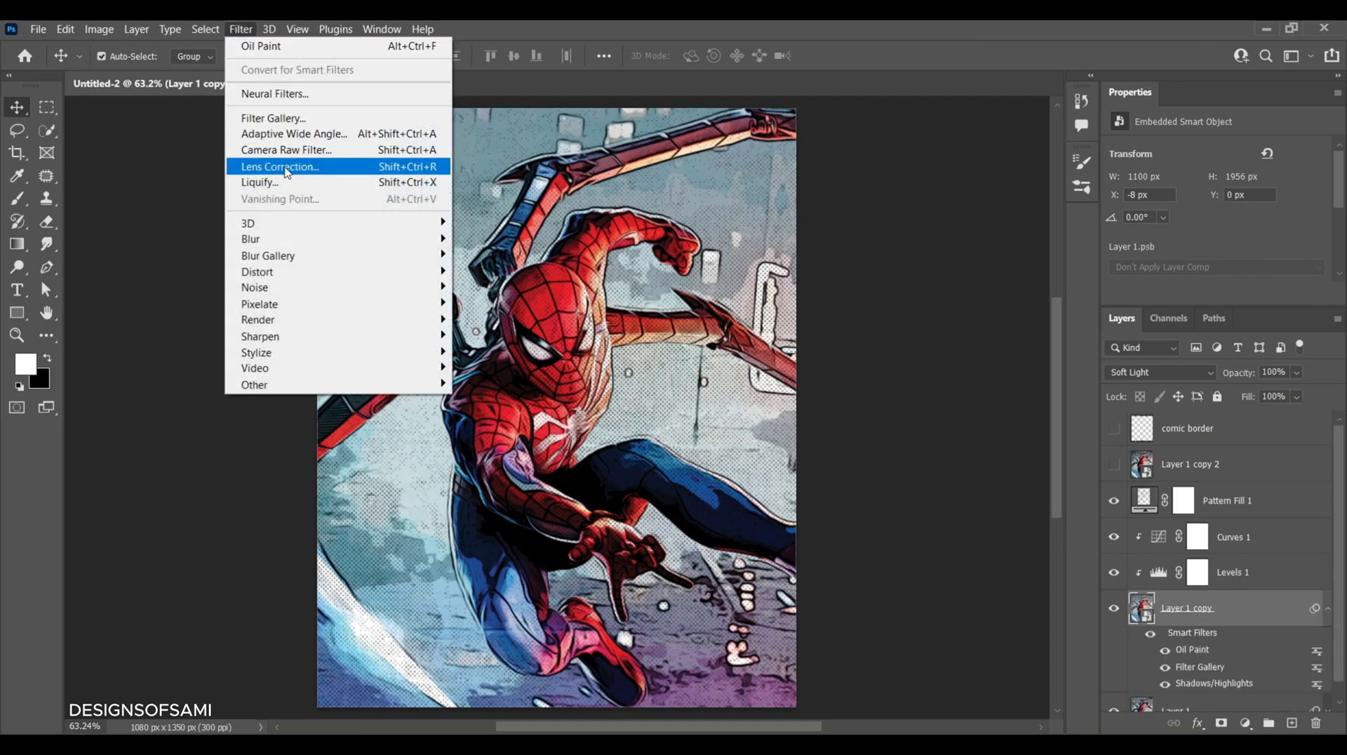
mouse_move(320, 307)
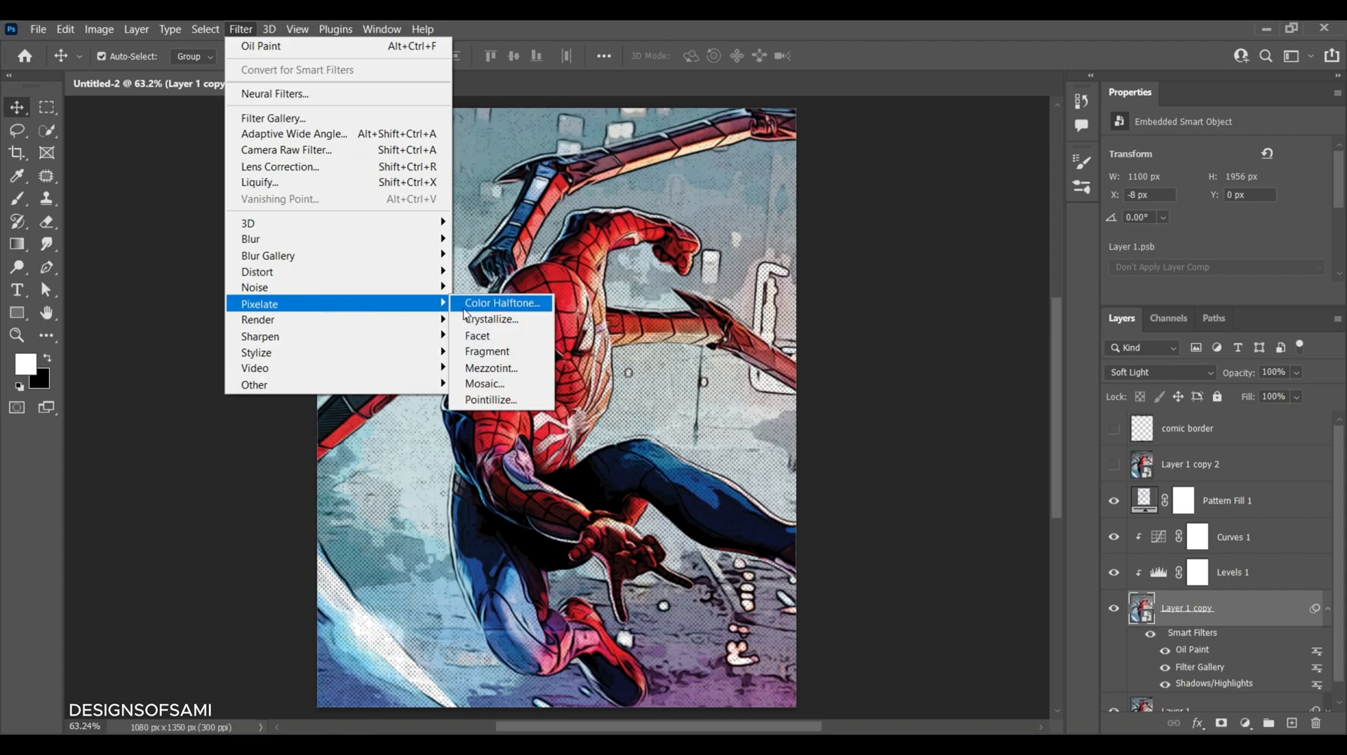
click(526, 306)
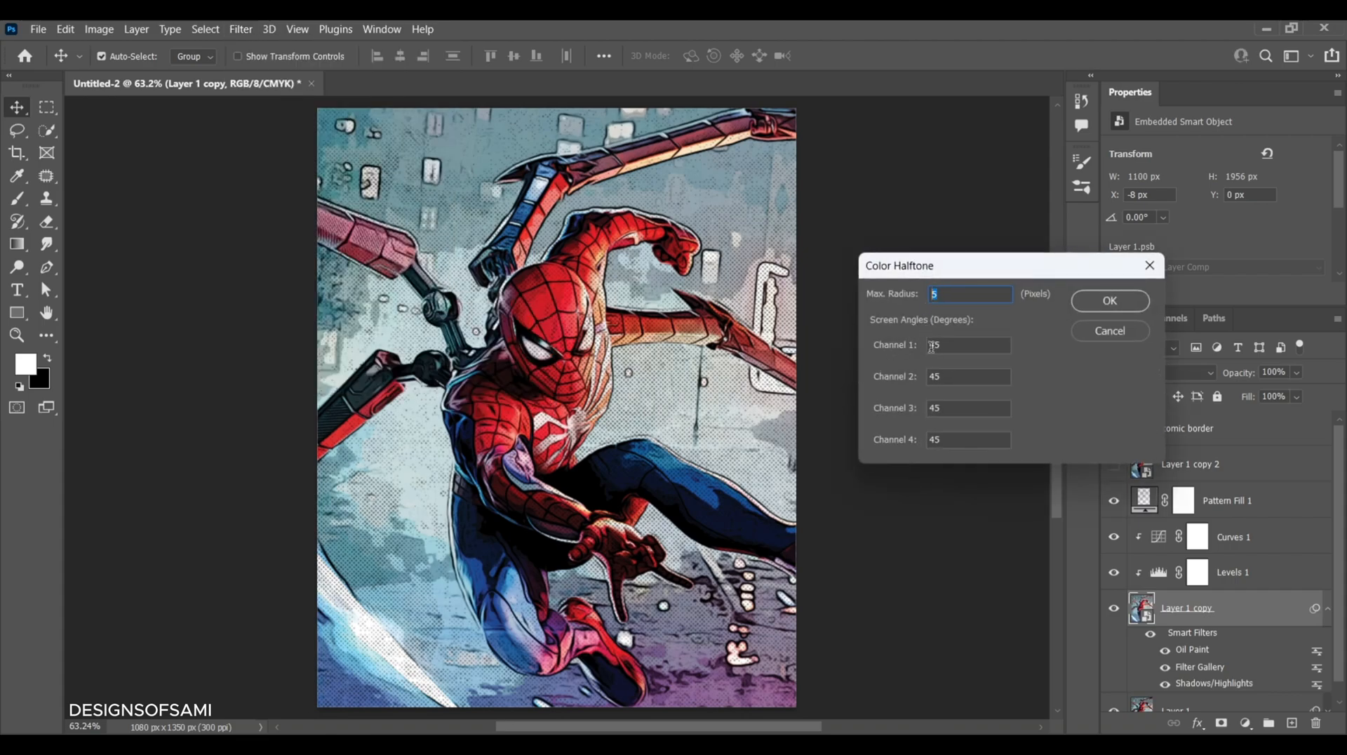
double_click(934, 376)
double_click(949, 408)
double_click(947, 440)
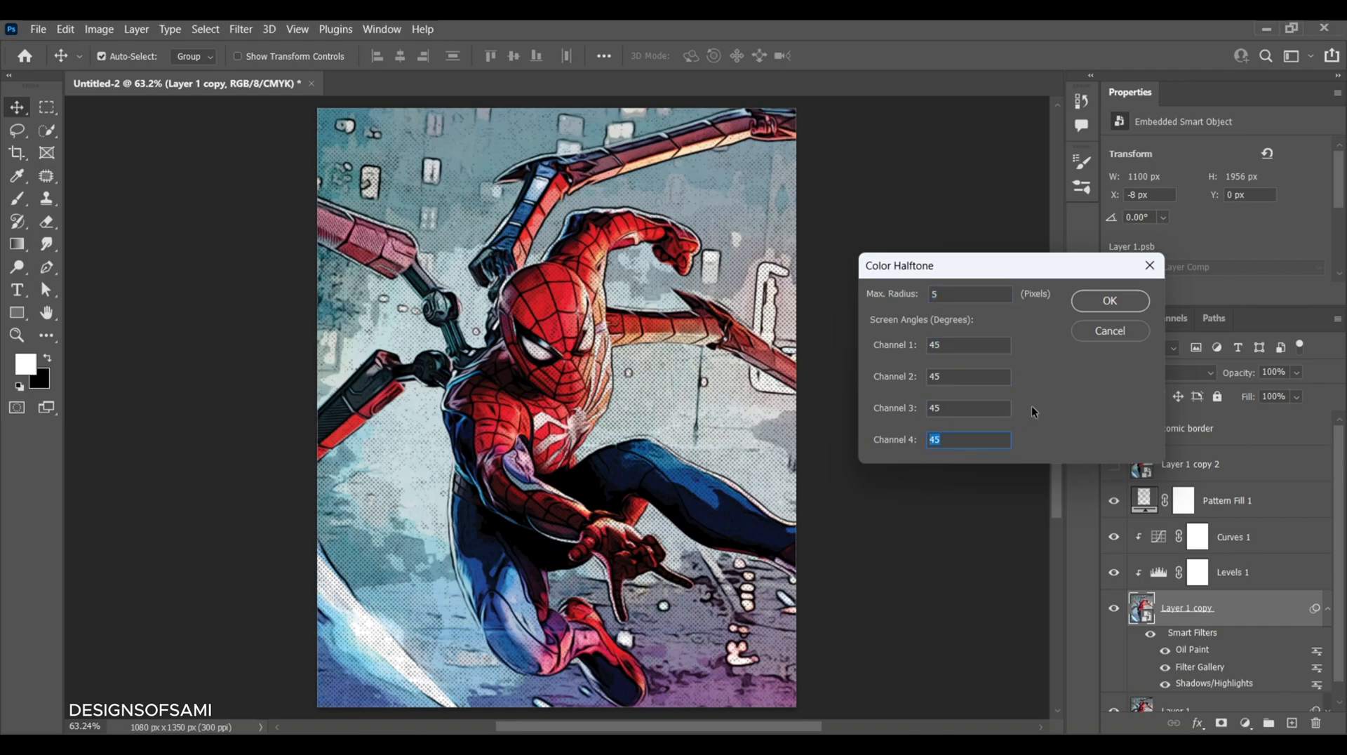
click(1081, 306)
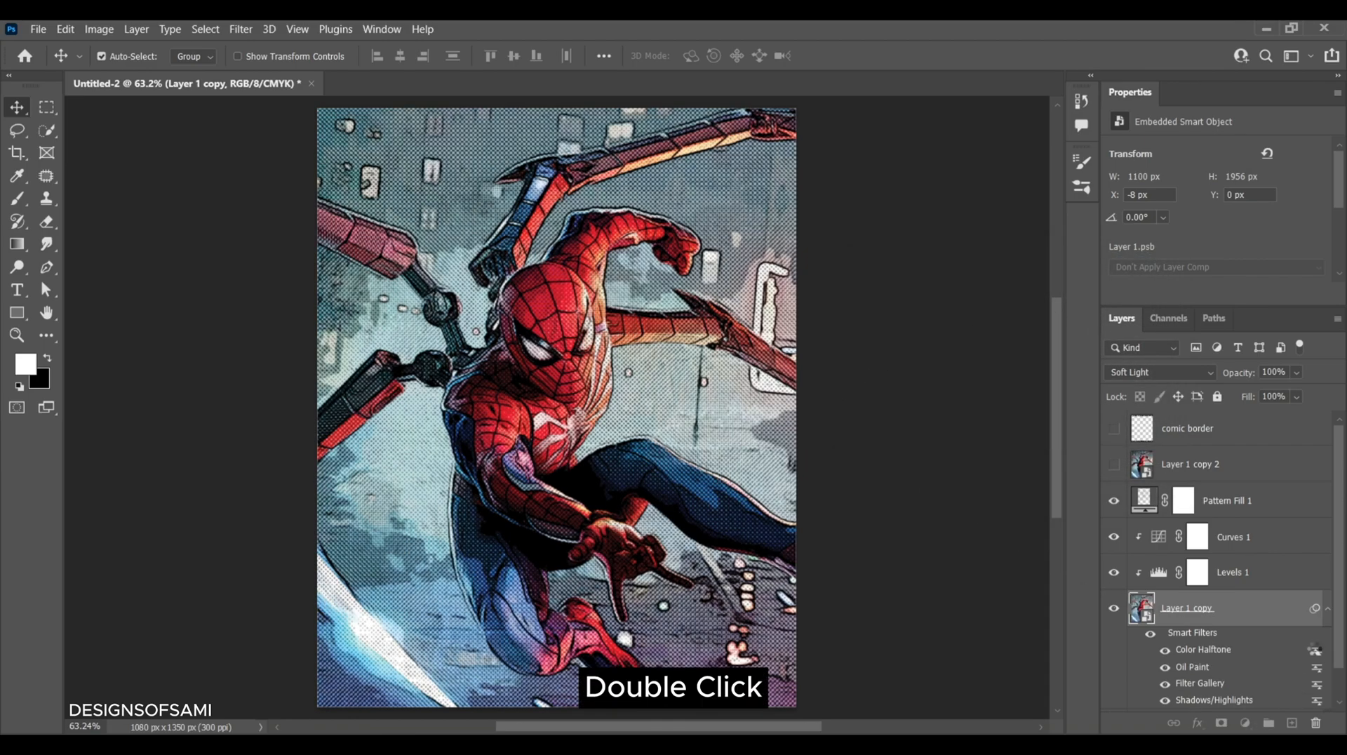
Step: Set the Color Halftone smart filter's blending mode to Soft Light at 100% opacity and collapse Layer 1 copy's filter list
double_click(1316, 650)
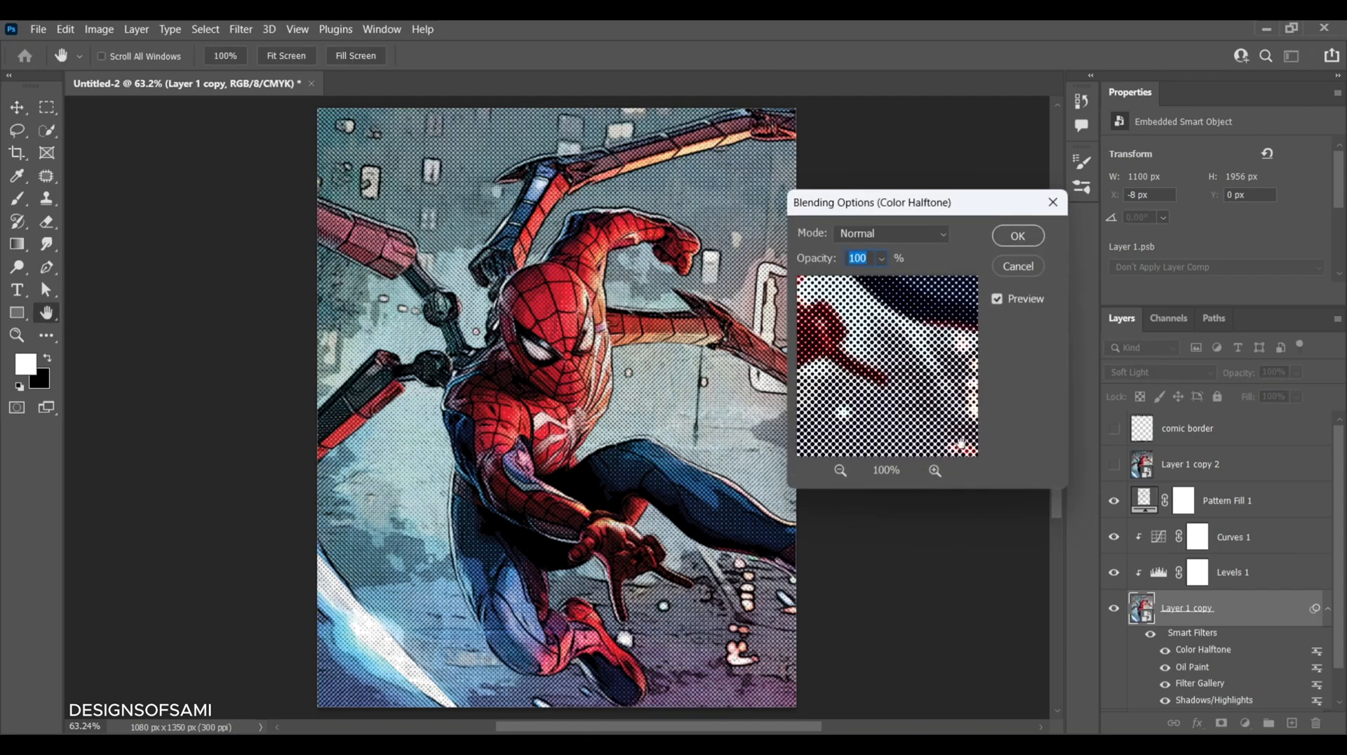
click(915, 239)
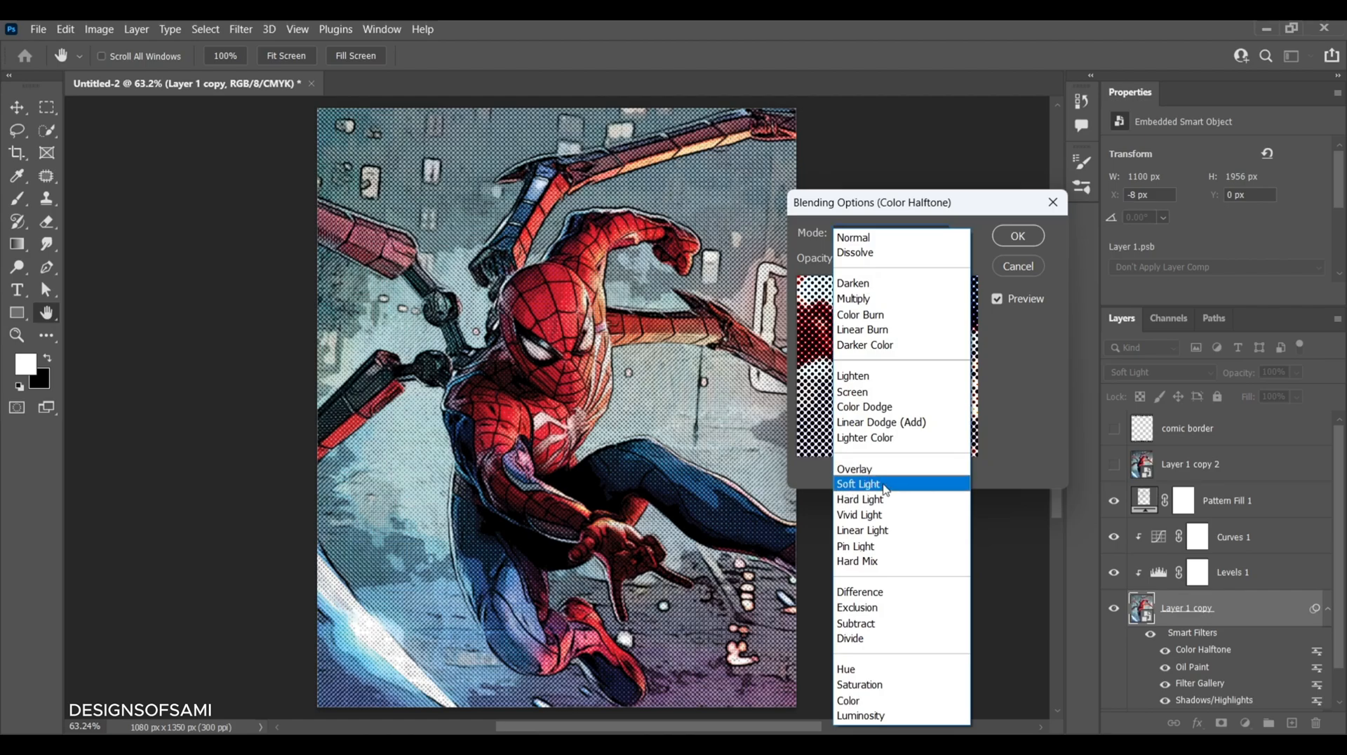
click(894, 491)
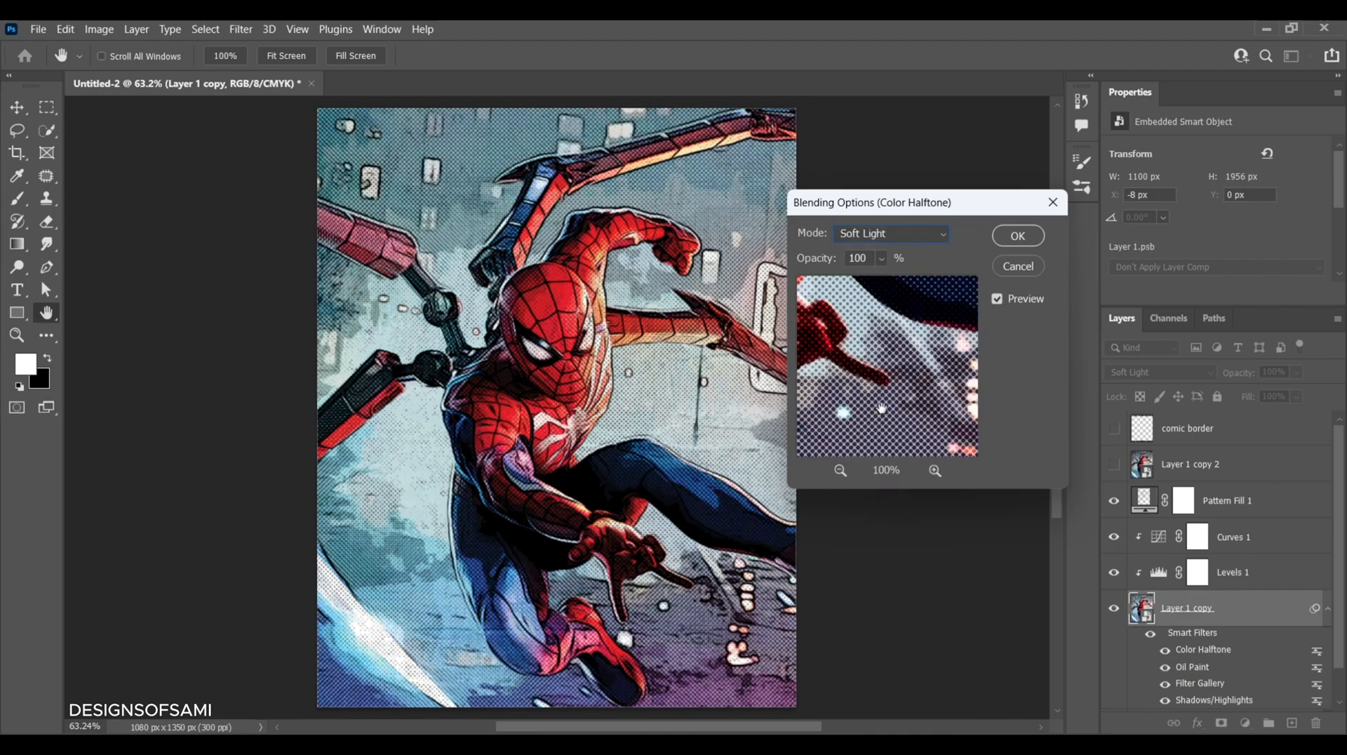
click(1018, 237)
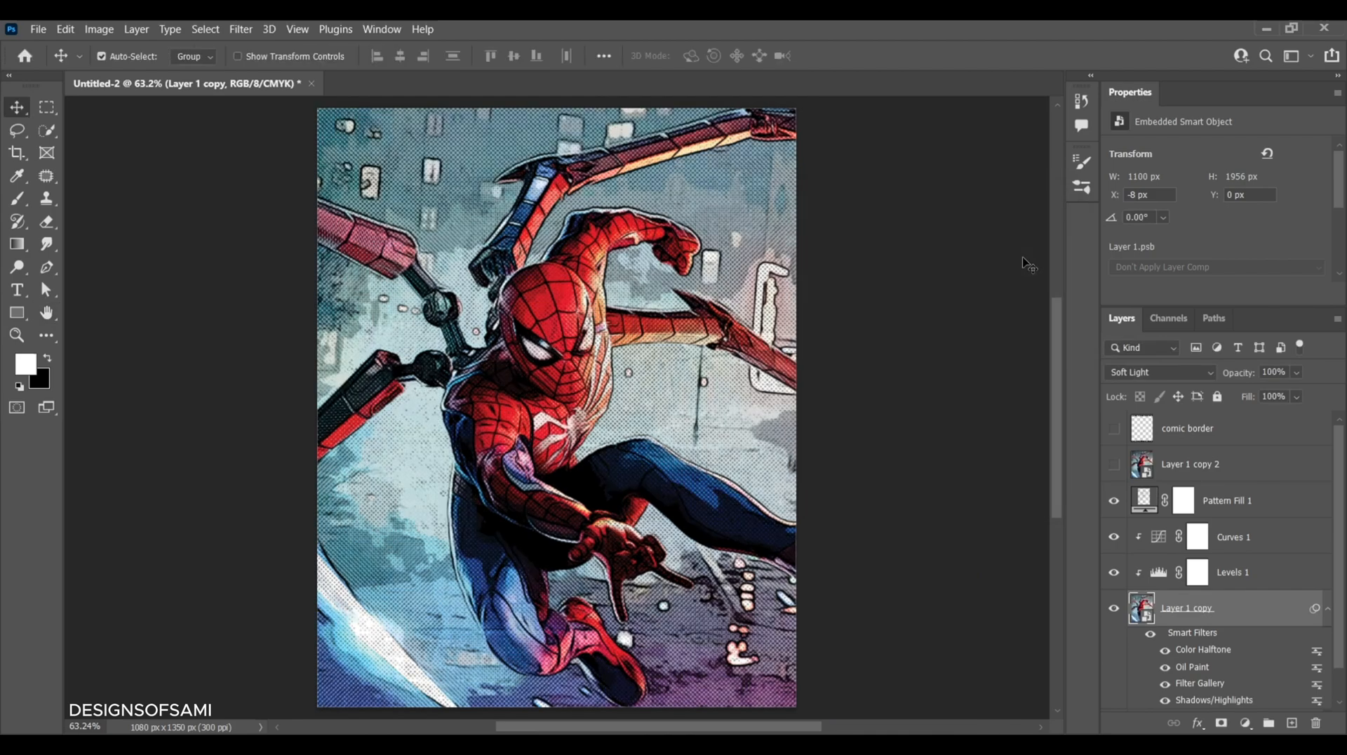
click(1328, 609)
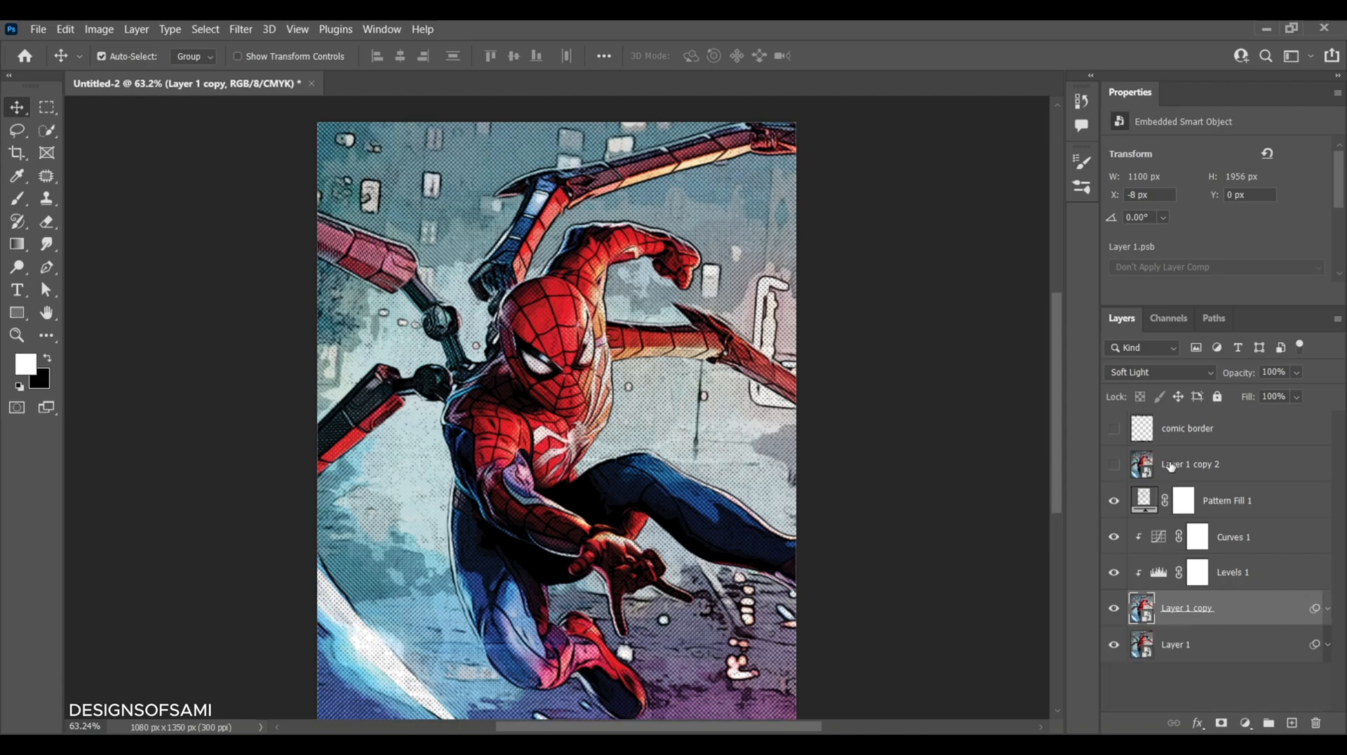
Step: Show Layer 1 copy 2 and turn it black and white with a Hue/Saturation adjustment at -100 saturation
click(1171, 466)
click(1114, 466)
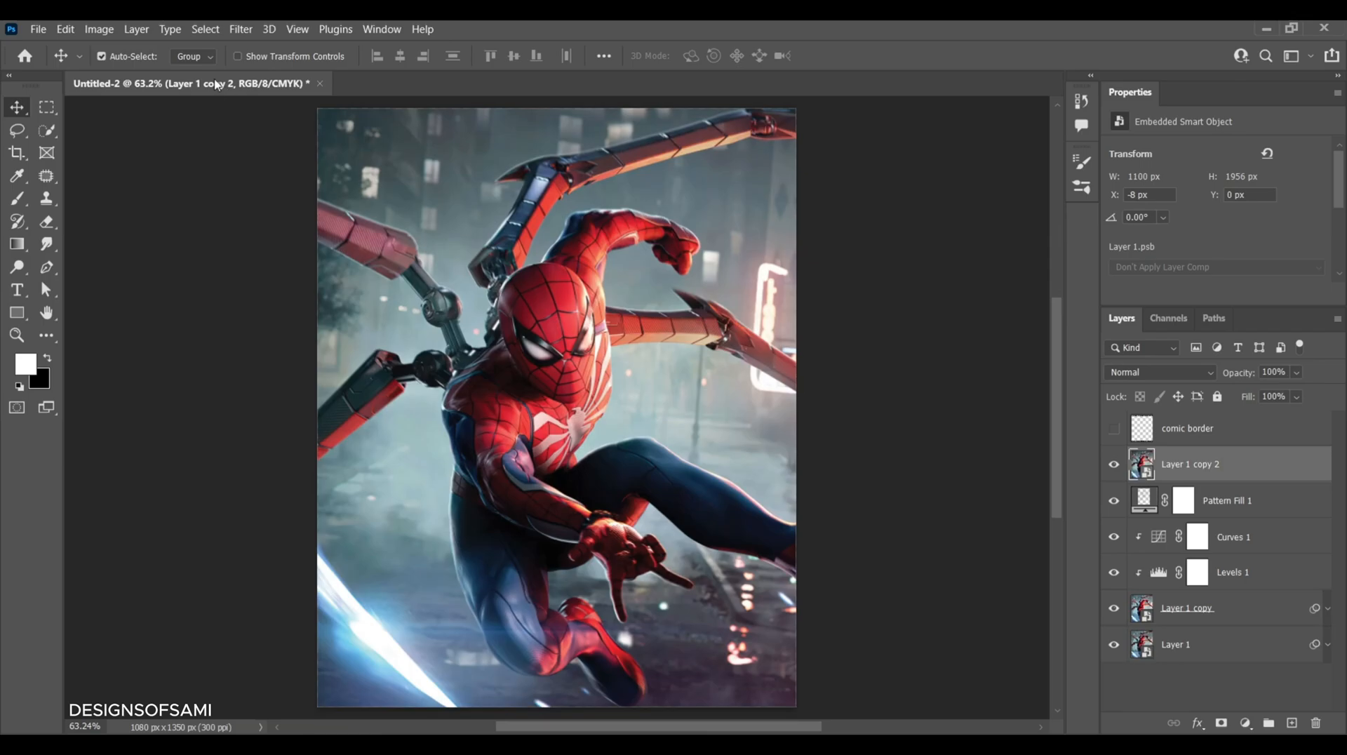
click(109, 34)
mouse_move(129, 77)
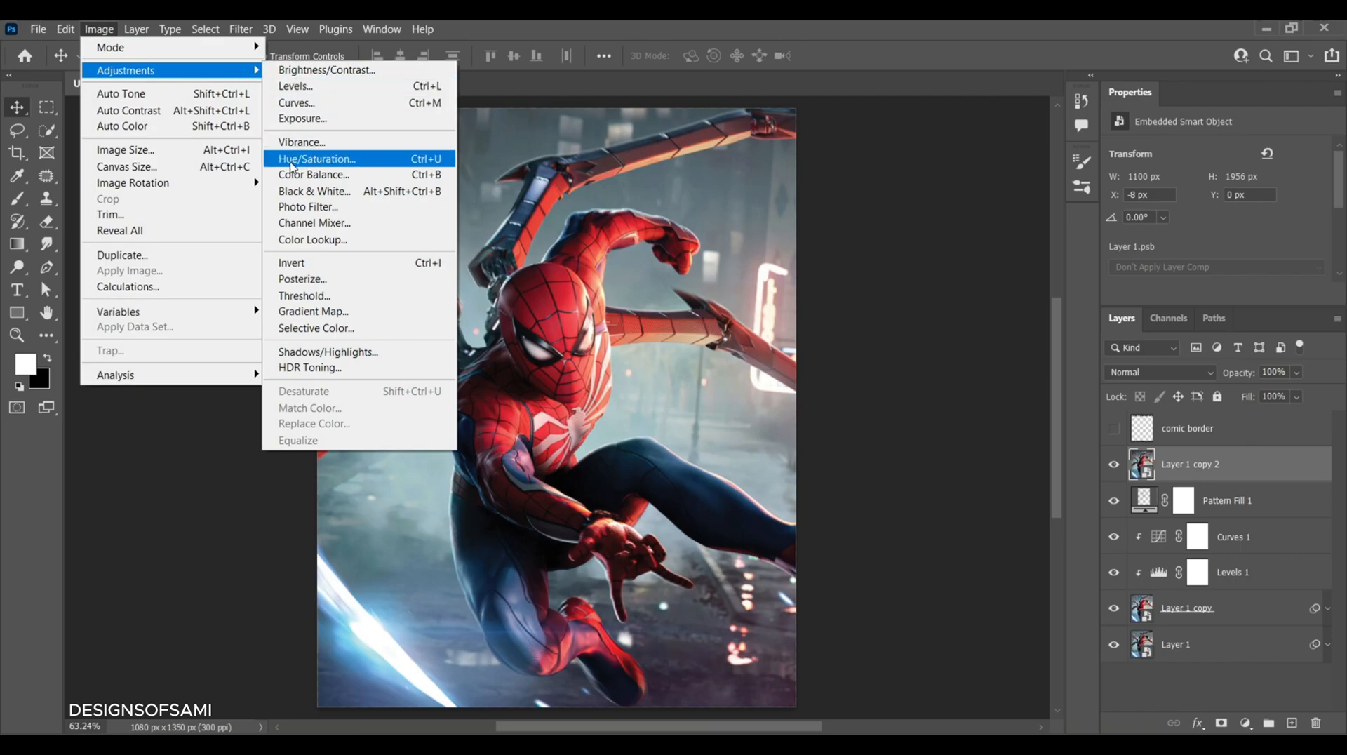
click(325, 162)
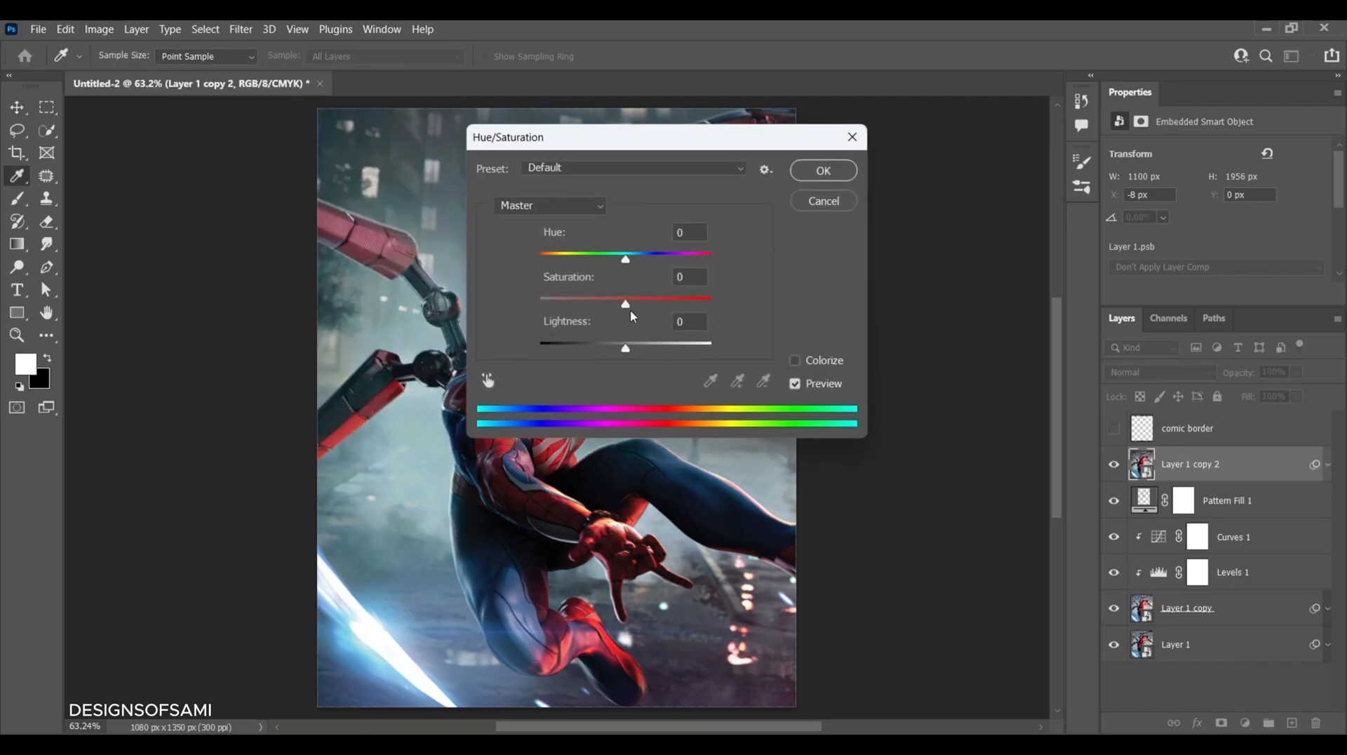
drag(627, 309, 530, 303)
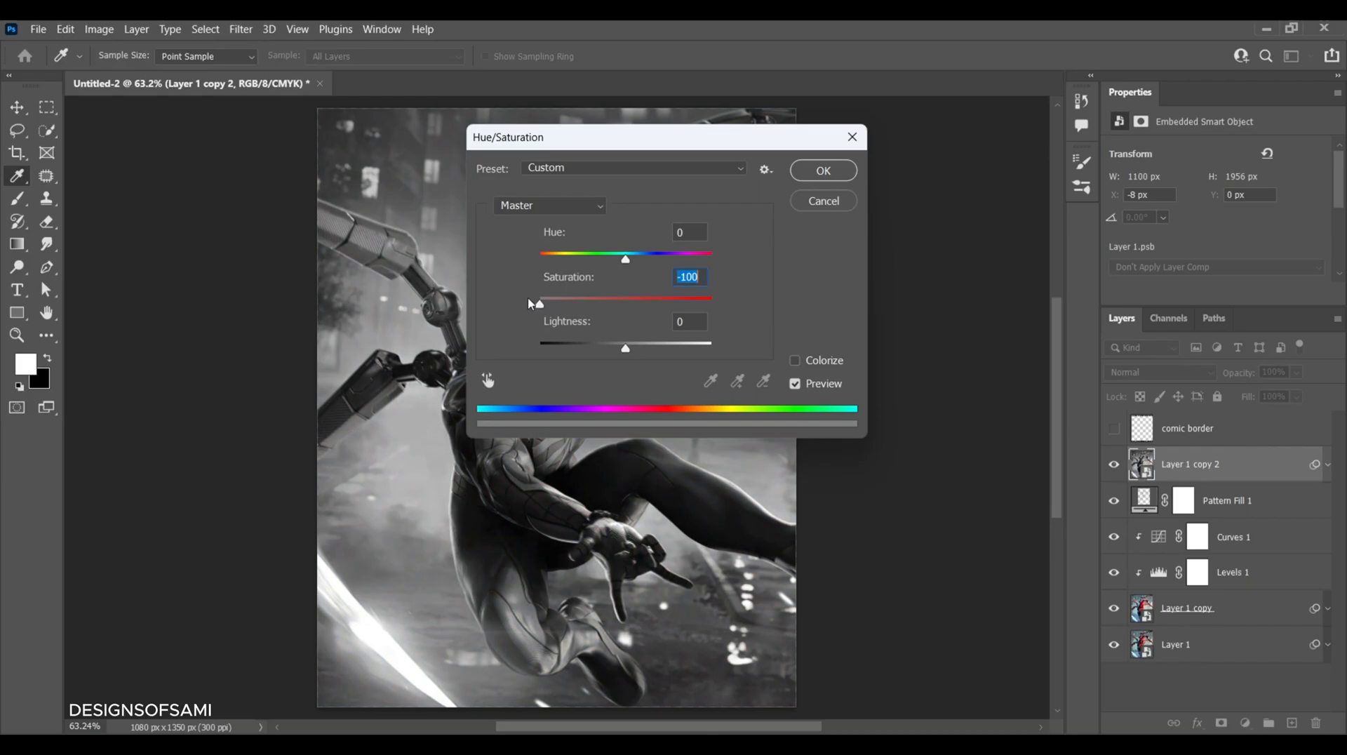
click(806, 174)
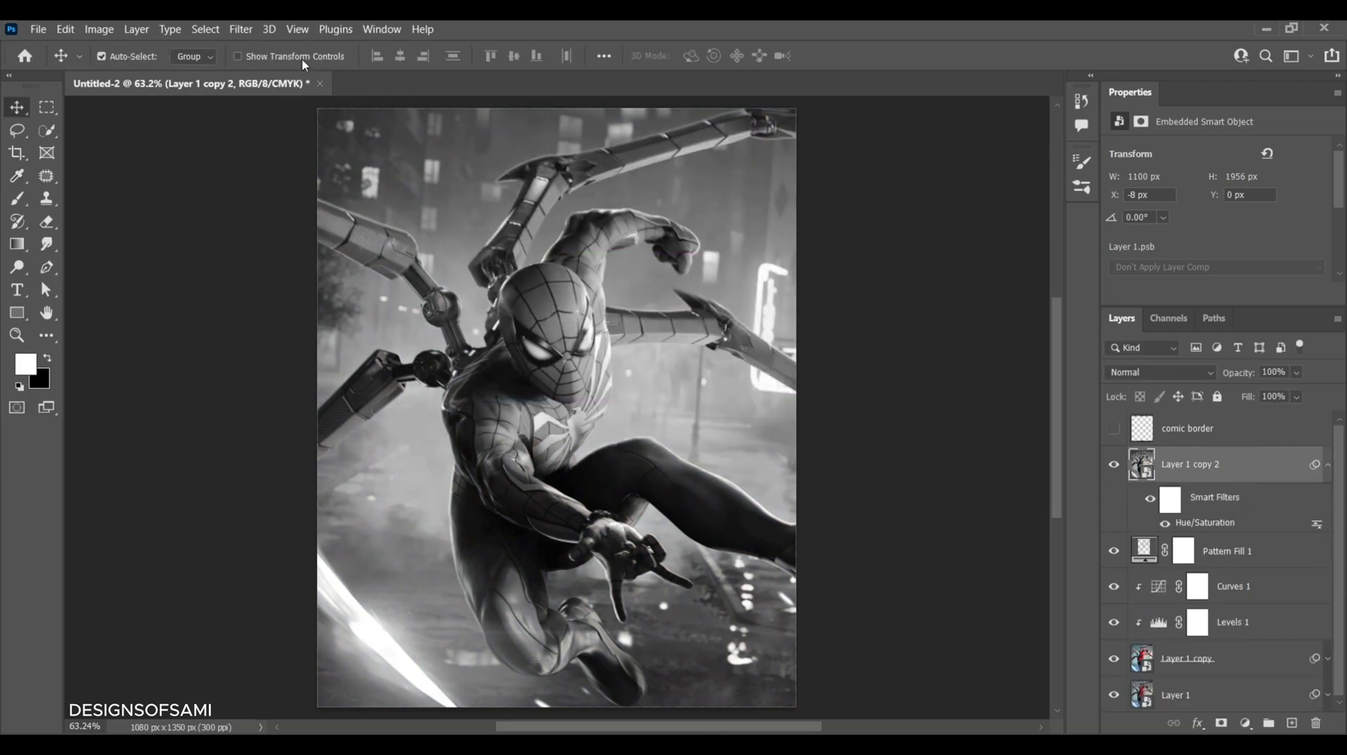
Step: Open the Filter Gallery for Layer 1 copy 2 and choose the Glowing Edges filter from the Stylize group
click(242, 29)
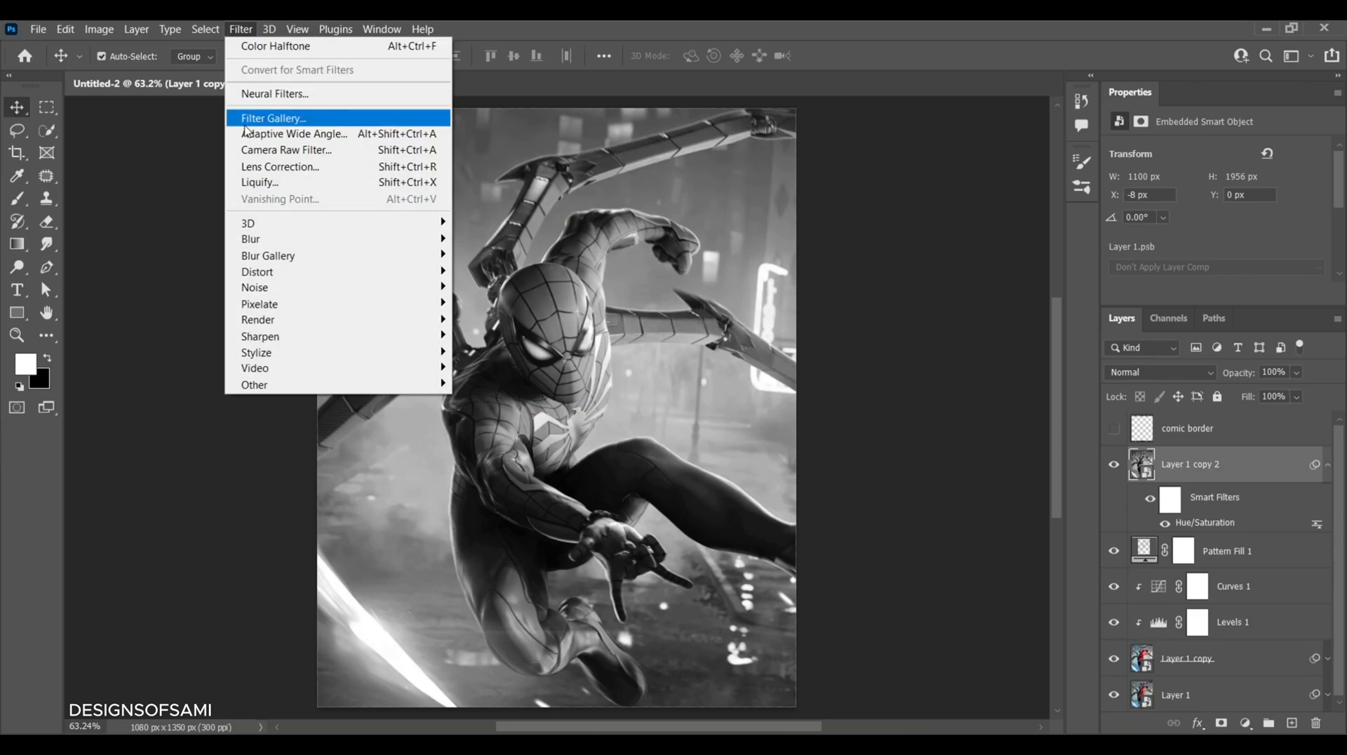
click(304, 119)
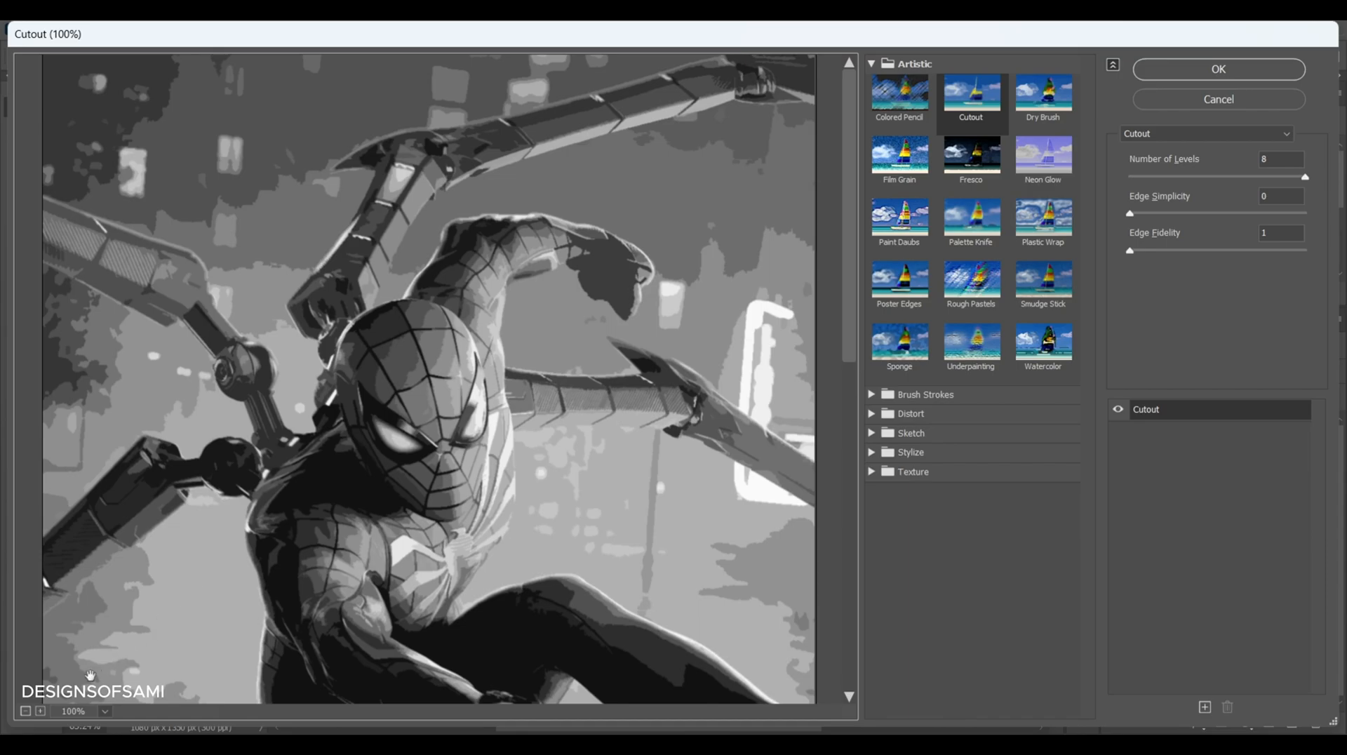
click(25, 711)
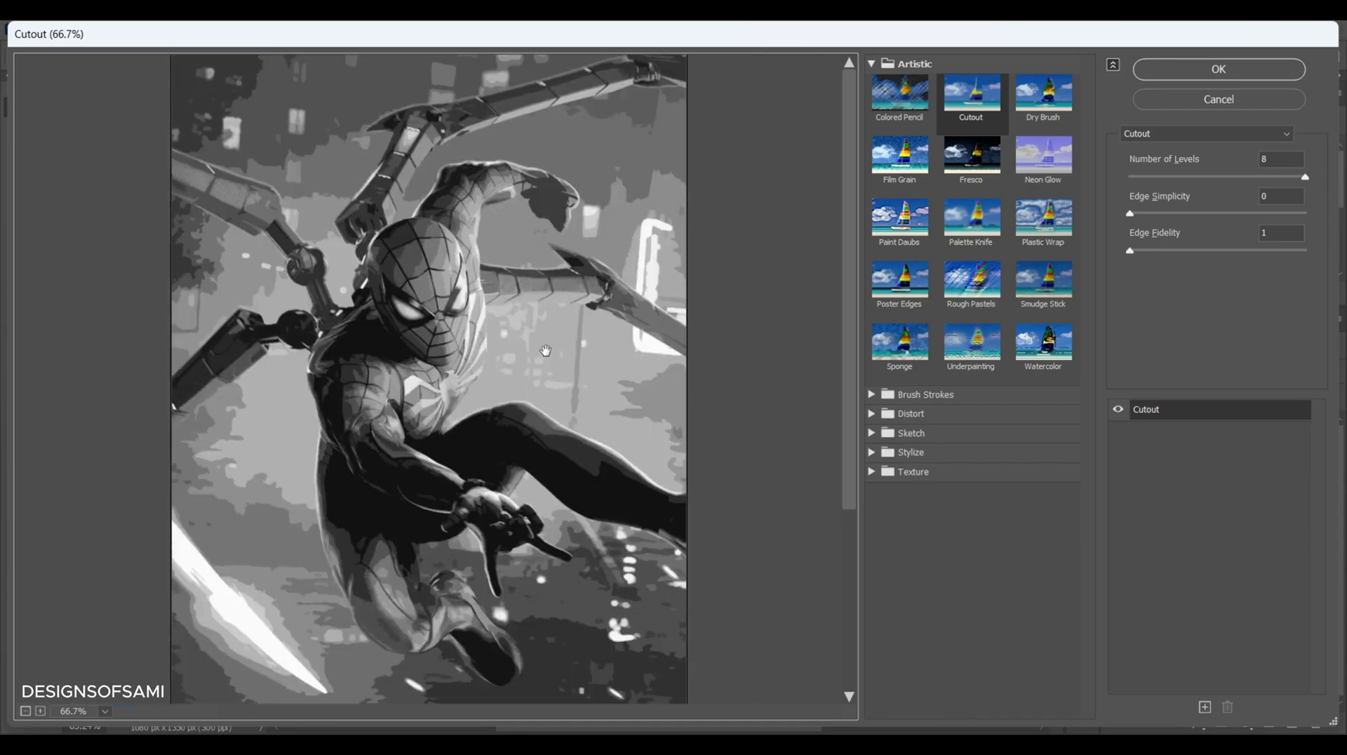
click(873, 62)
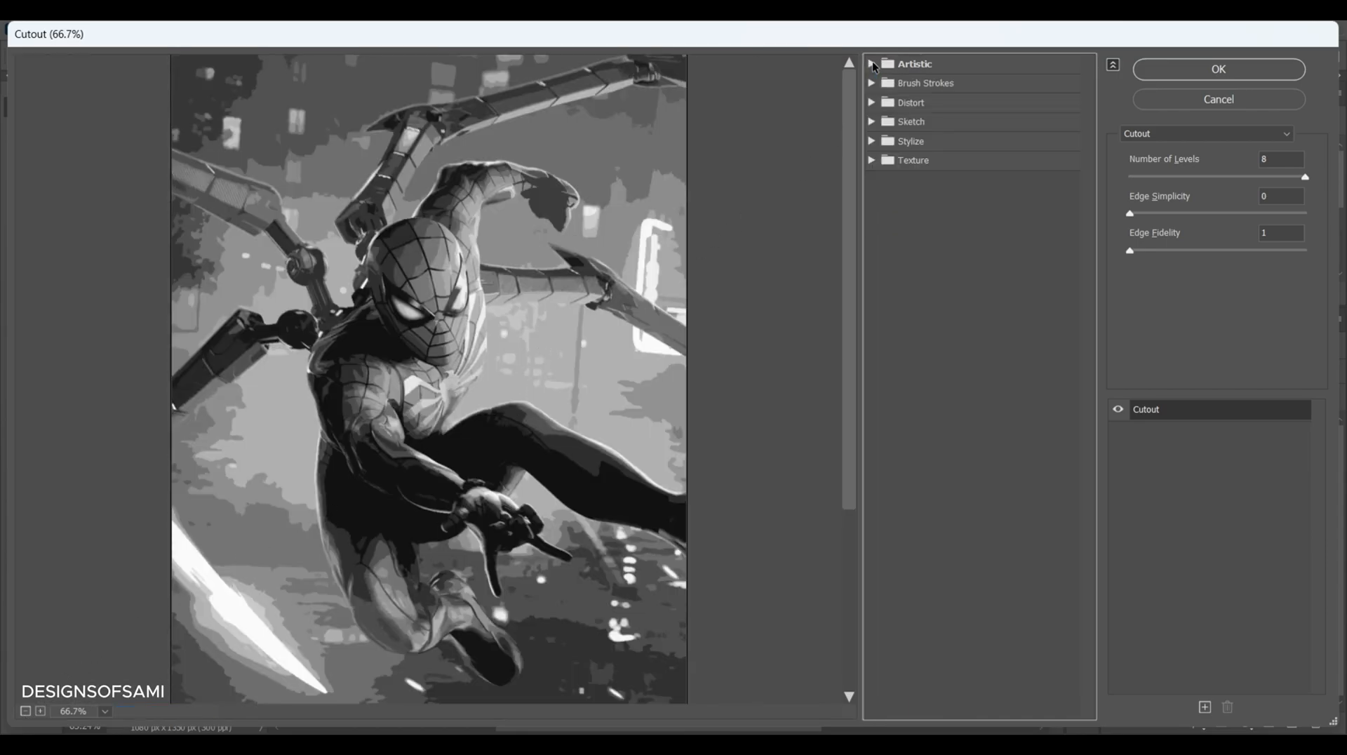
click(880, 143)
click(896, 180)
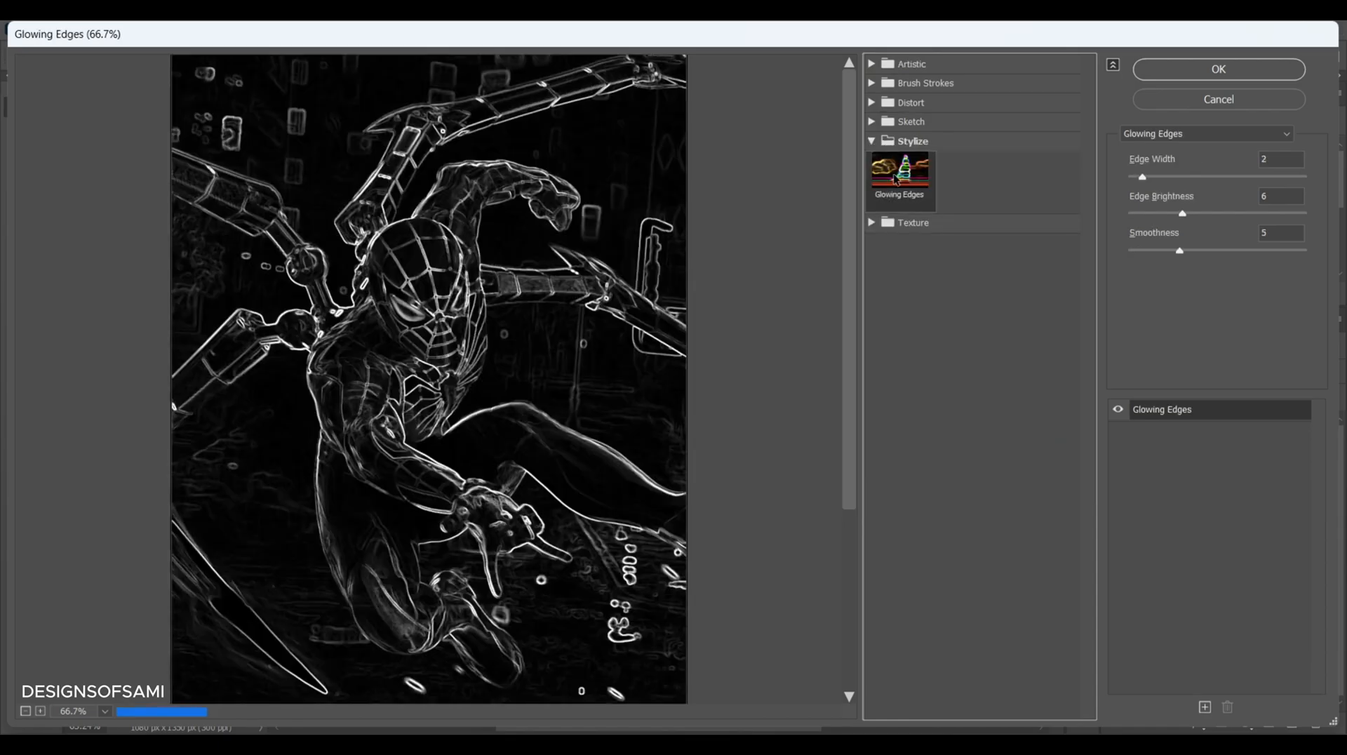
Step: Apply Glowing Edges with edge width 1, edge brightness 10 and smoothness 15
click(1276, 195)
text(10)
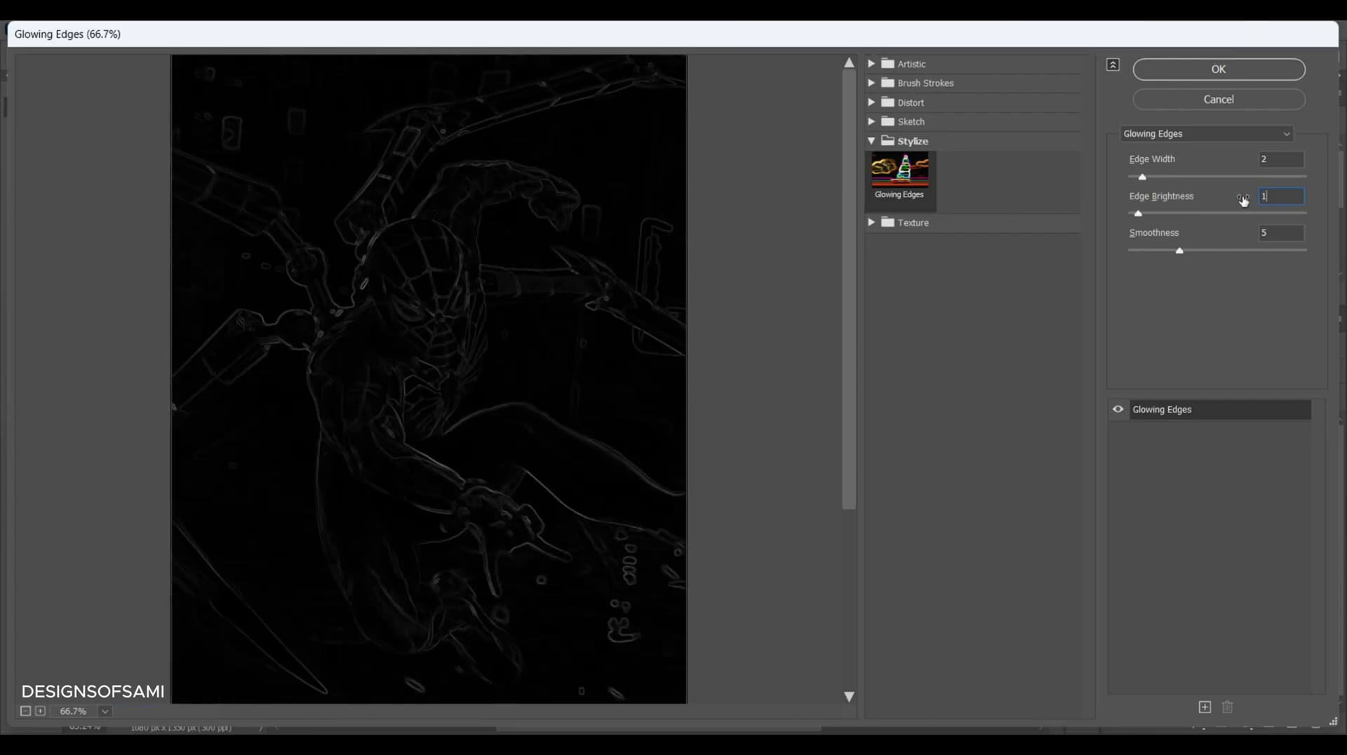
click(1282, 230)
text(15)
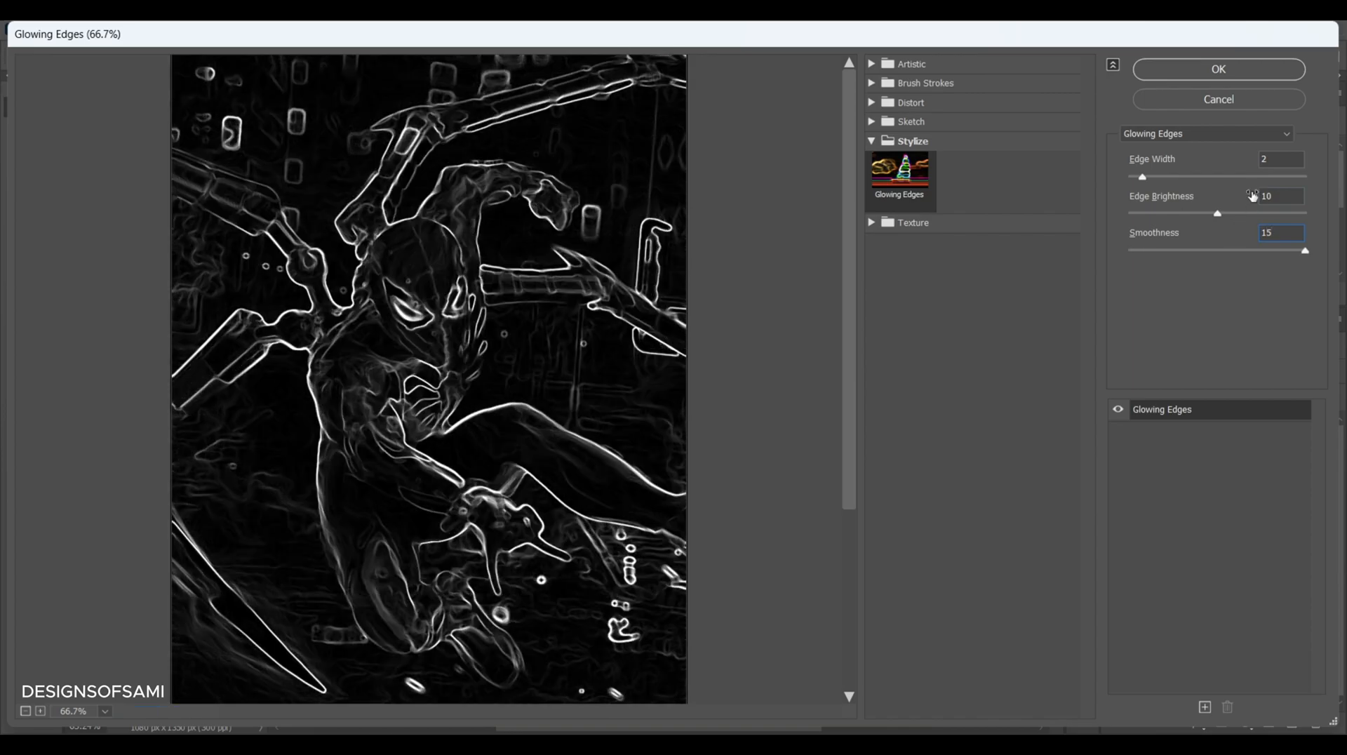
click(1269, 161)
text(1)
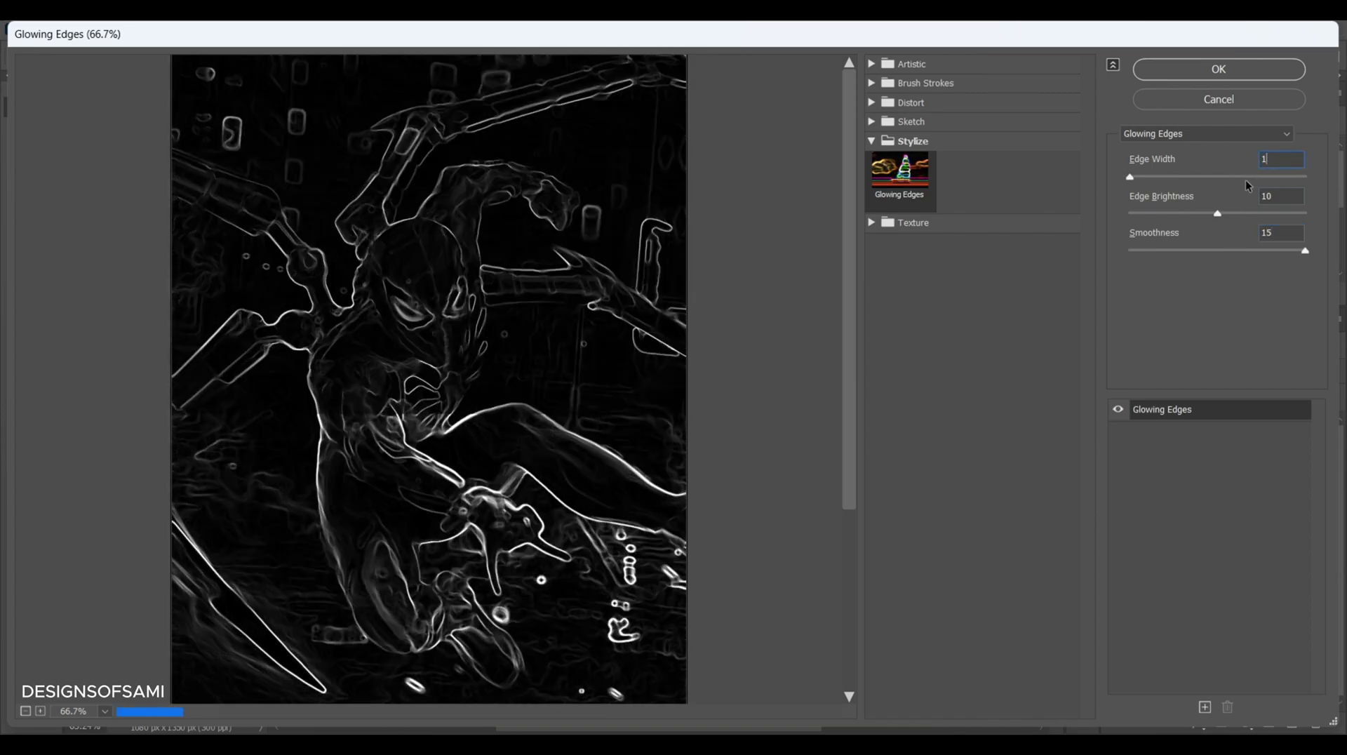
click(1222, 74)
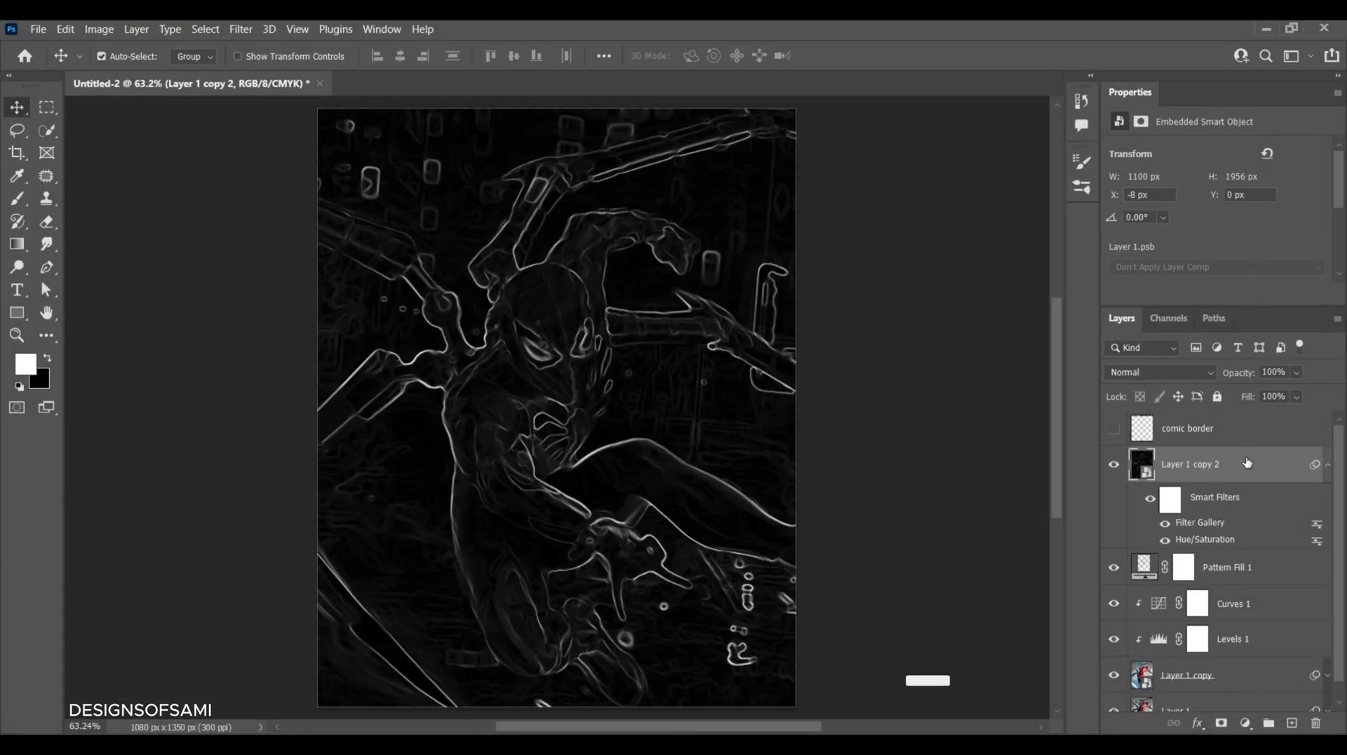
Step: Collapse Layer 1 copy 2's smart filter list and set the layer's blend mode to Screen
click(1328, 465)
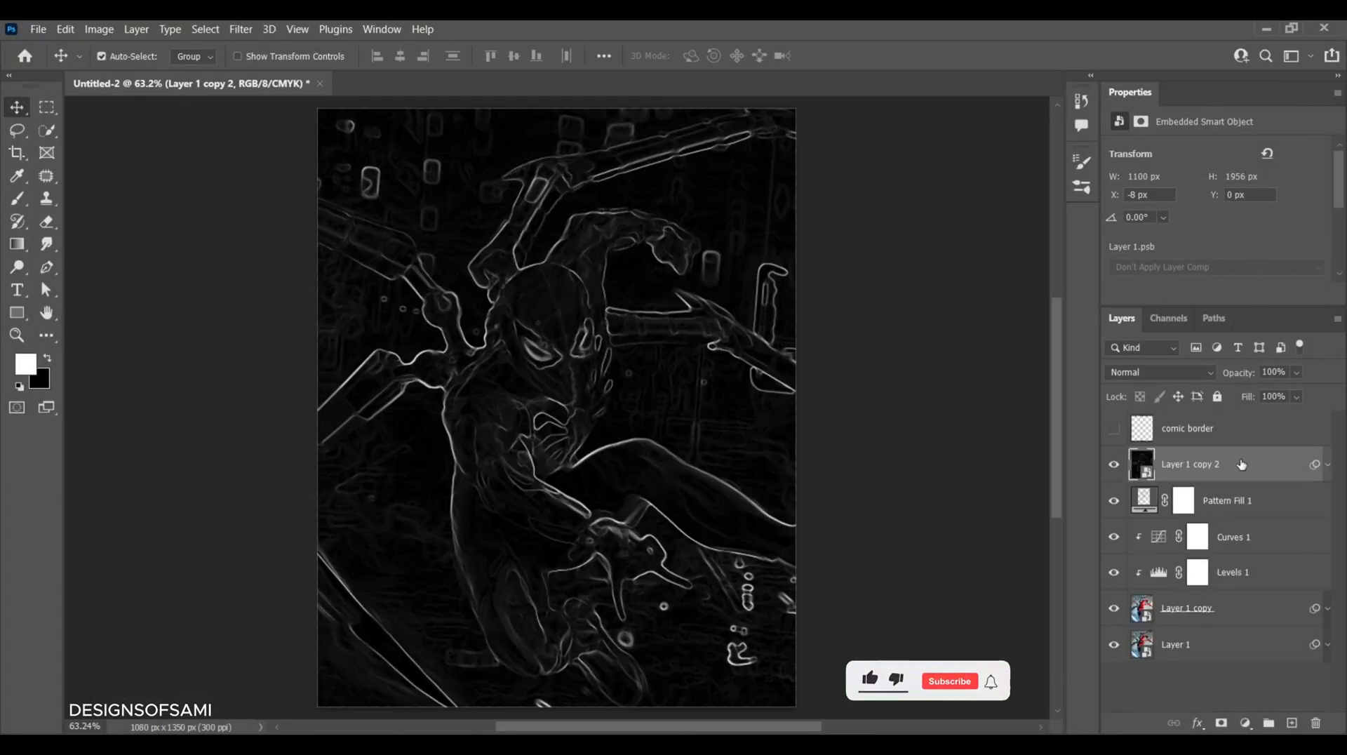
click(1152, 370)
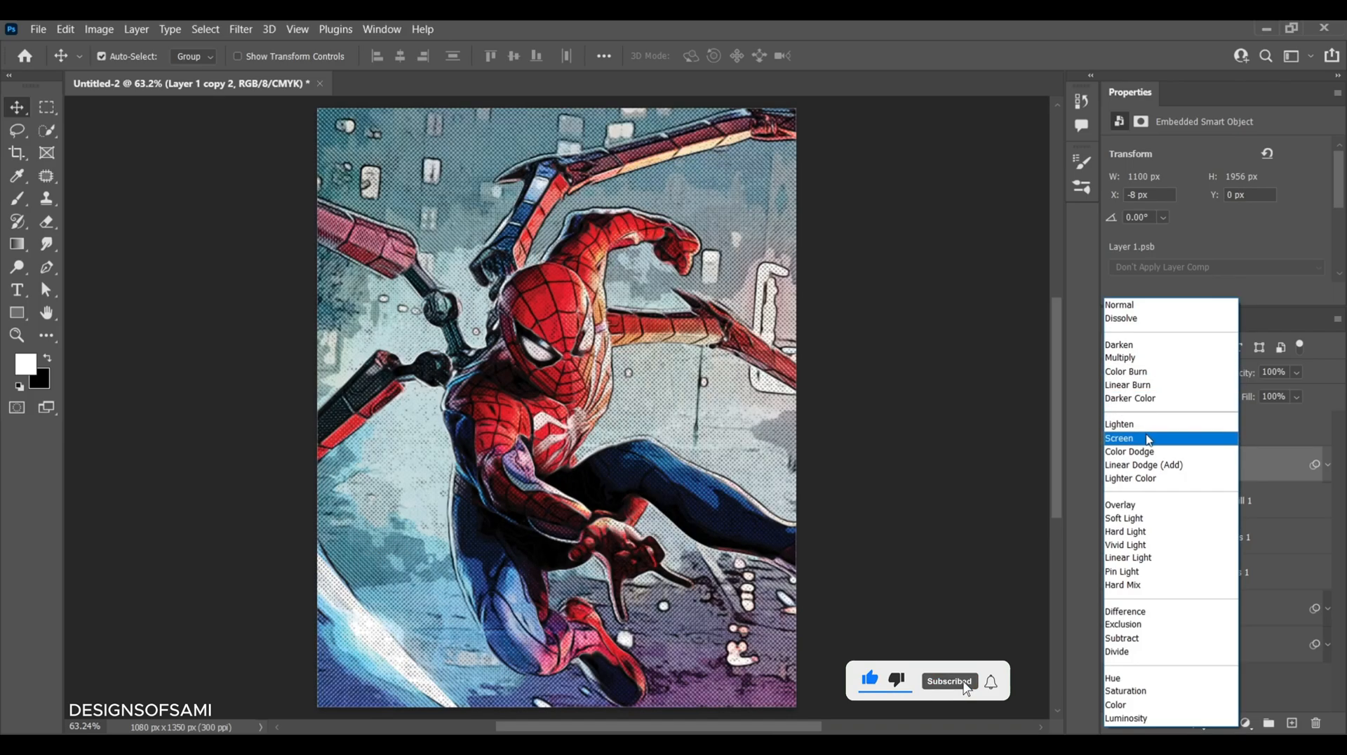
click(1137, 441)
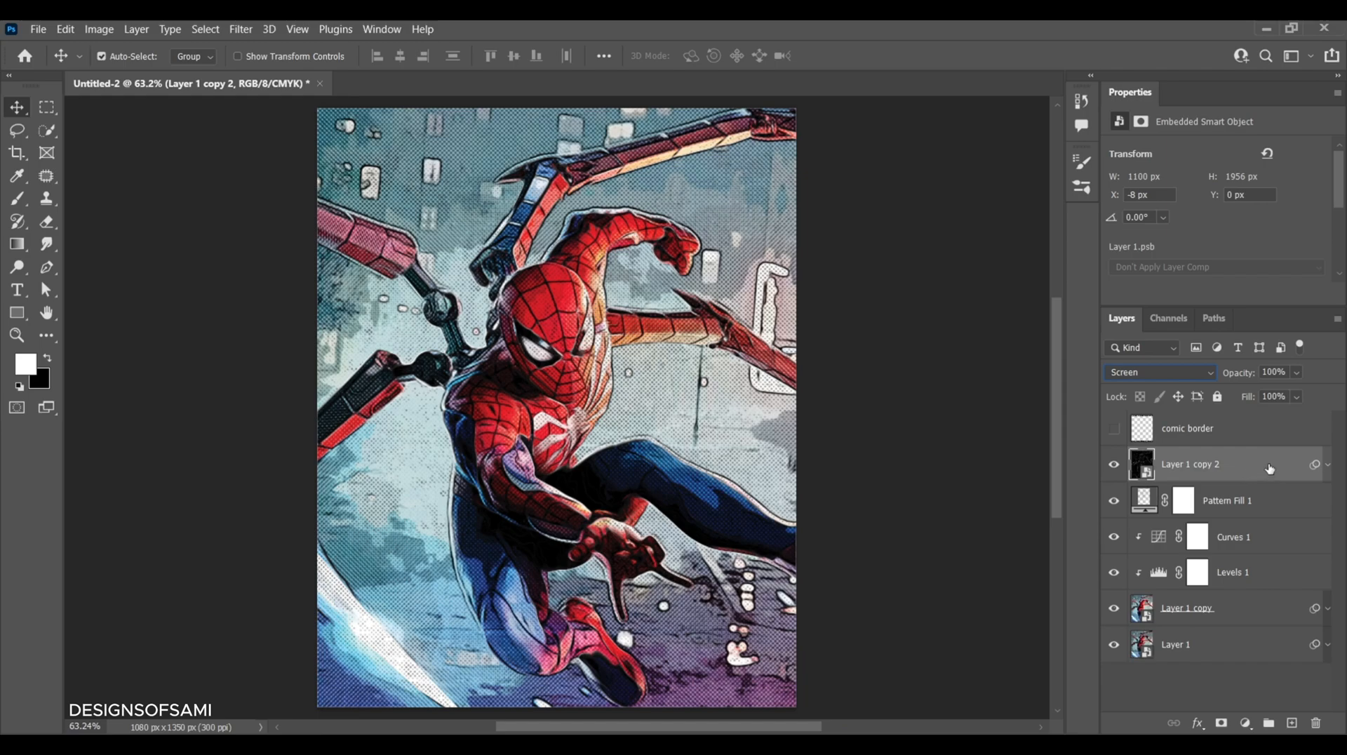
Step: Show the comic border layer and duplicate it
click(1245, 429)
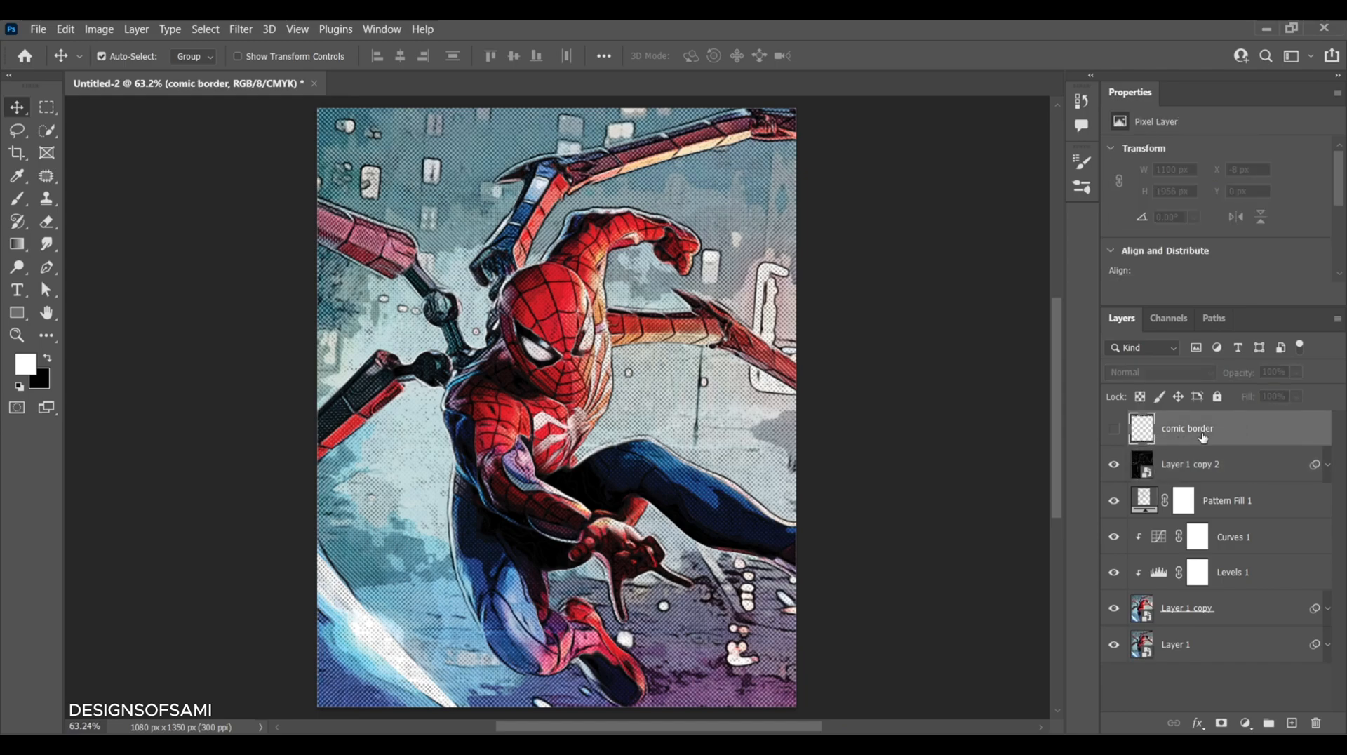
click(1115, 429)
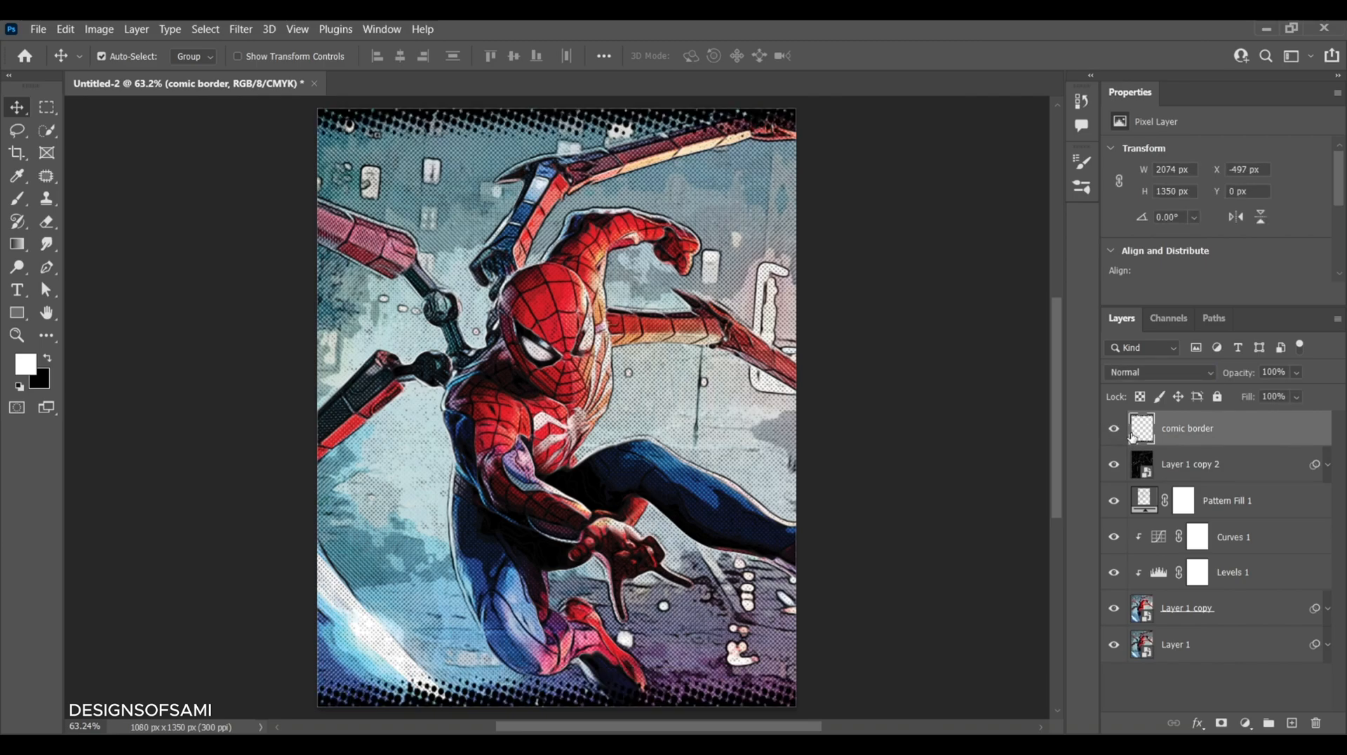
key(ctrl+j)
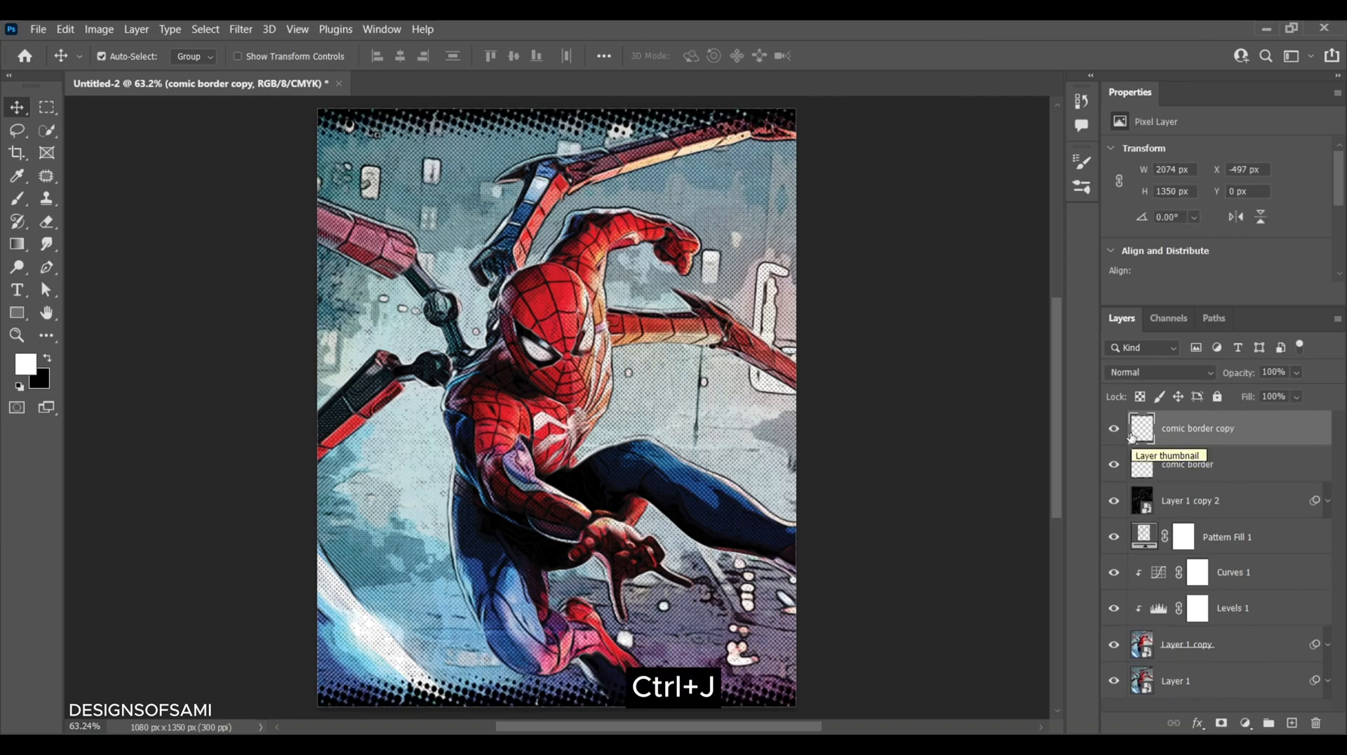
Step: Rotate the comic border copy 90 degrees and scale it to about 81% so it frames the vertical sides of the image
key(ctrl+t)
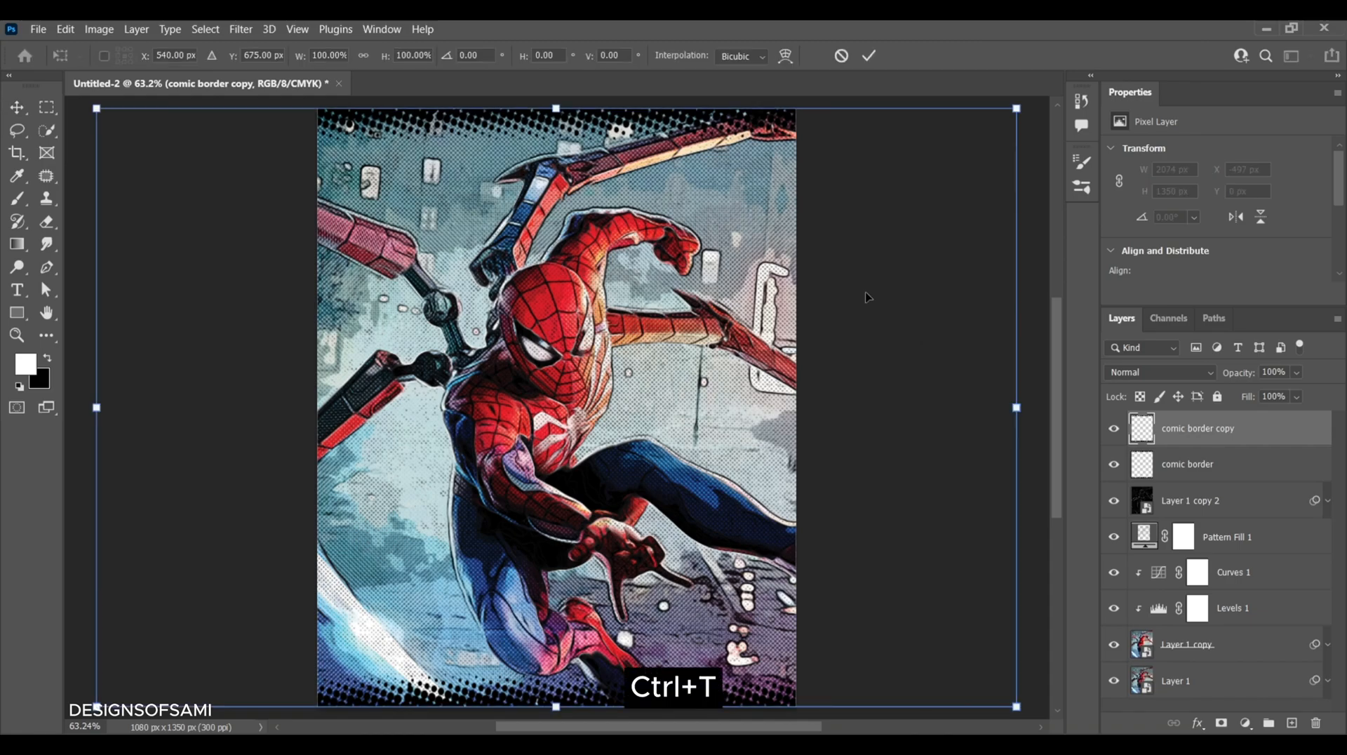
drag(827, 259, 803, 255)
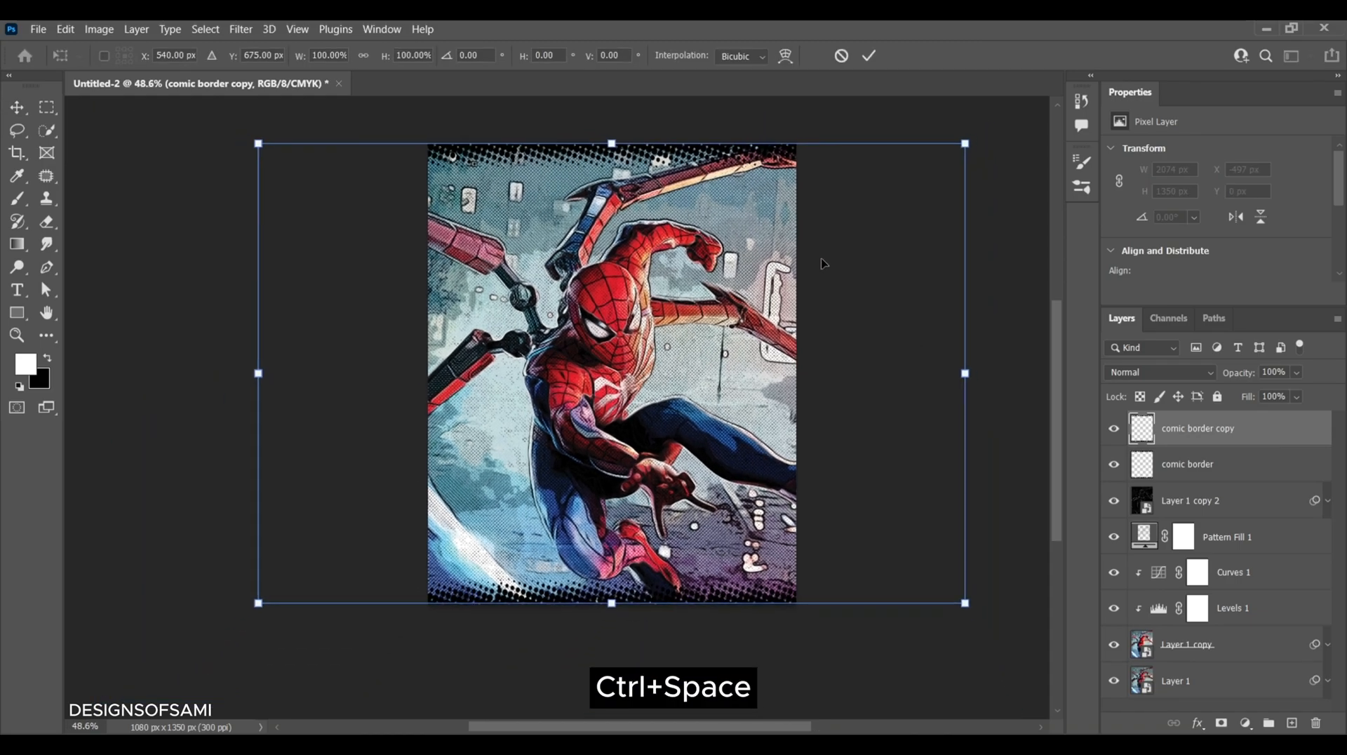
drag(980, 139, 754, 587)
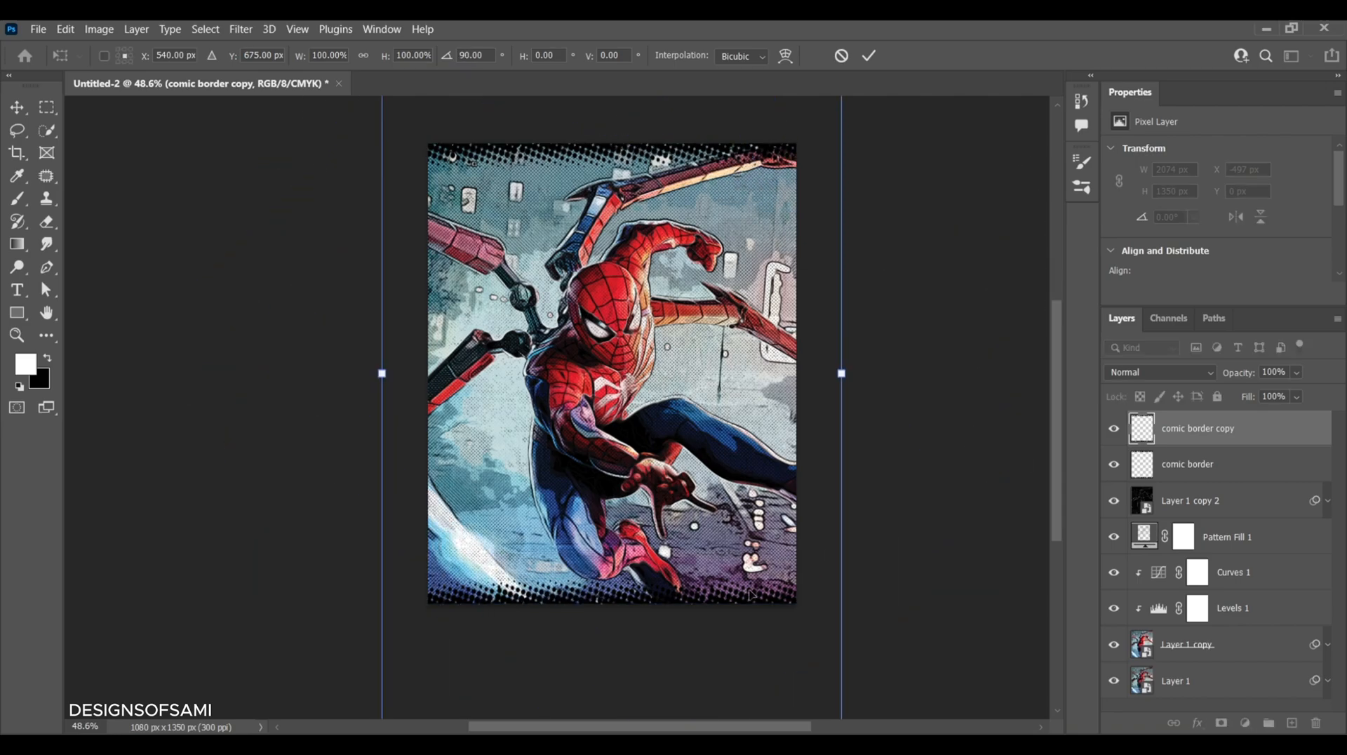
drag(740, 453, 730, 451)
drag(827, 690, 789, 632)
key(Return)
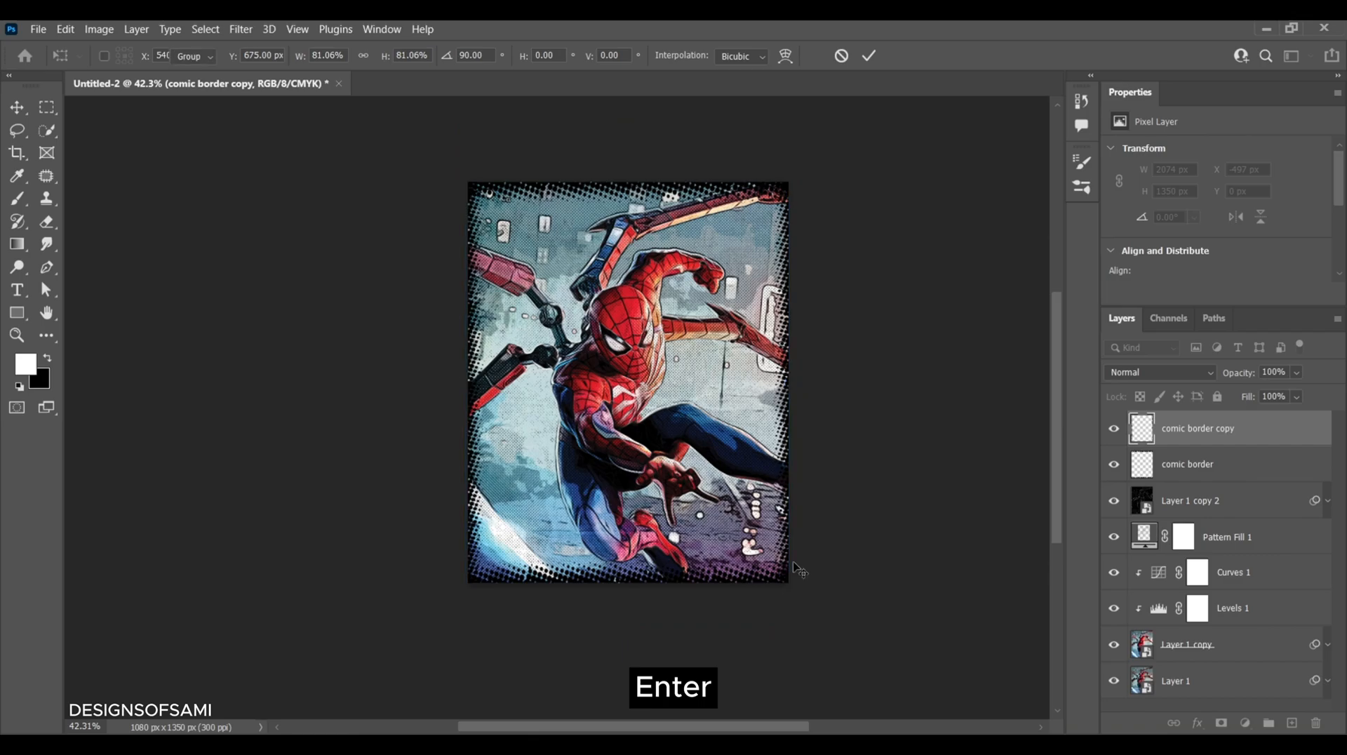
Step: Narrow the comic border copy to 1080 px wide so its outer edges meet the canvas sides
key(ctrl+0)
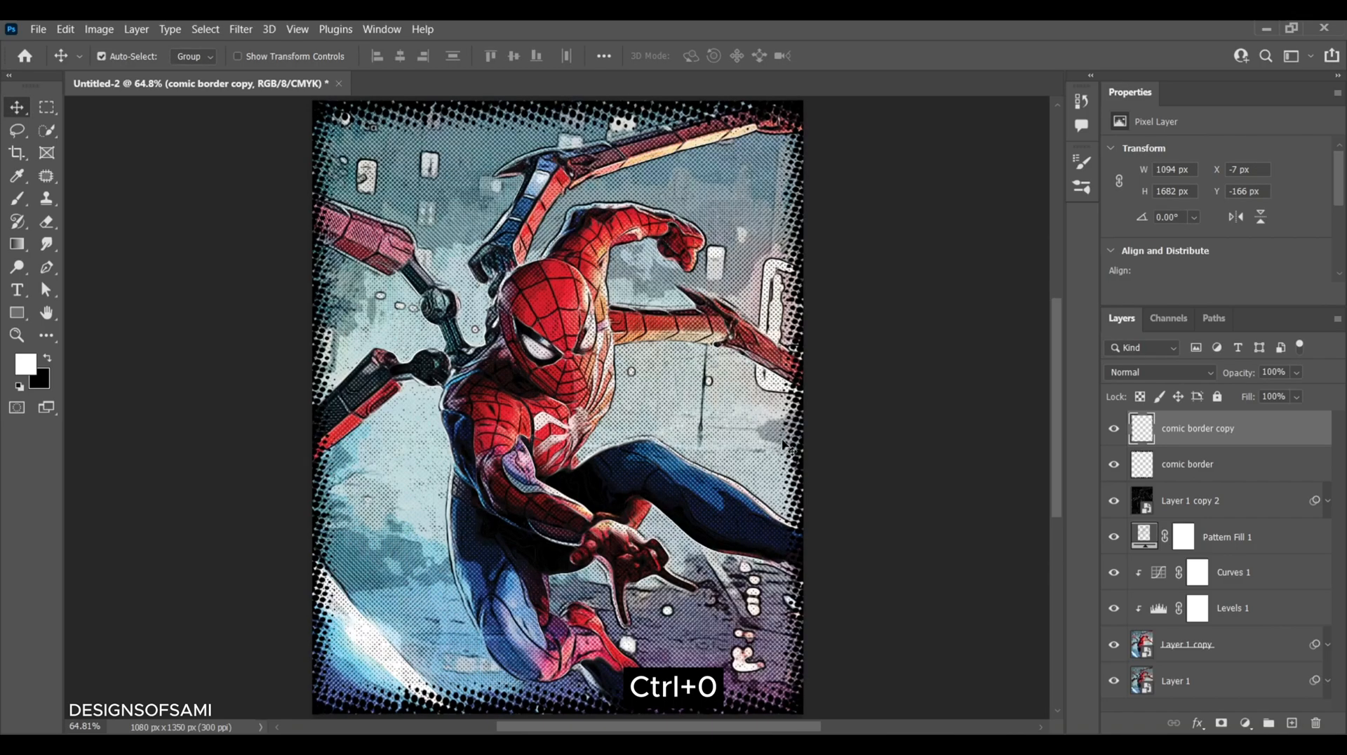
key(ctrl+t)
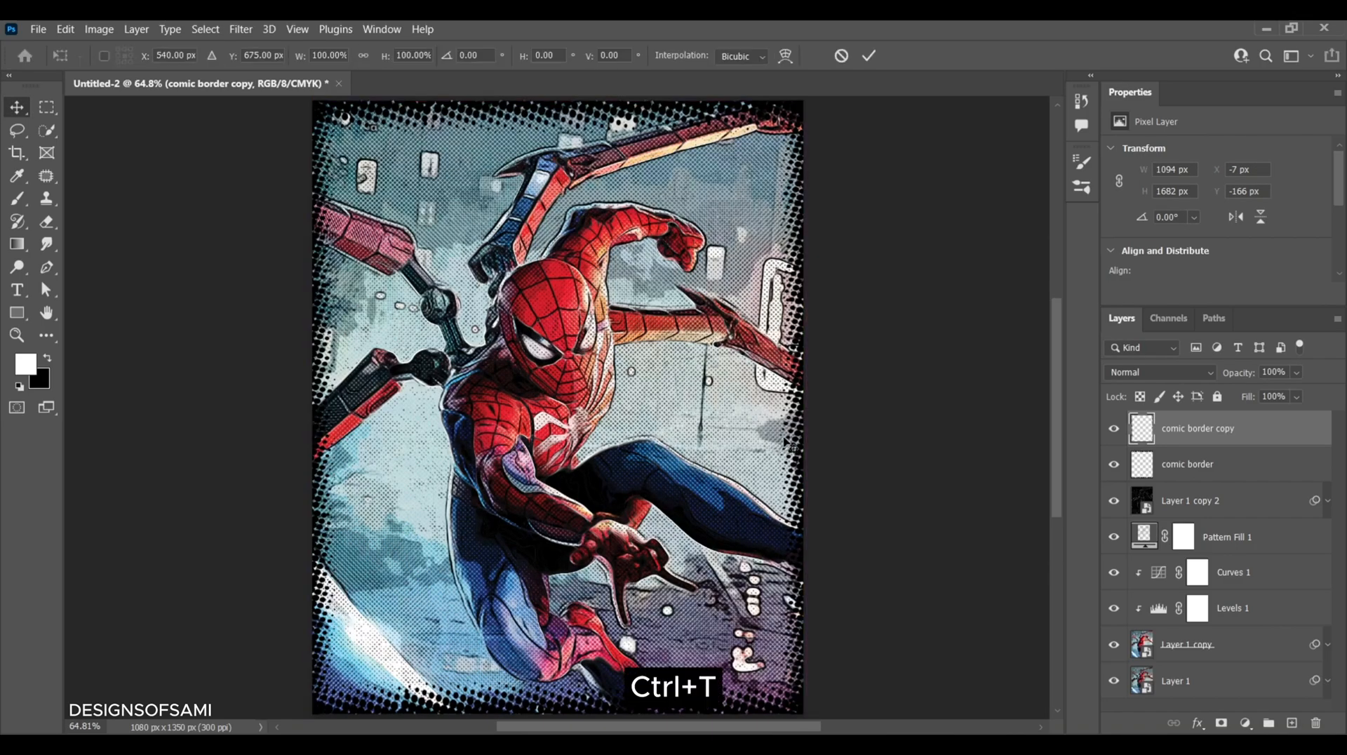
drag(807, 406, 803, 407)
key(Return)
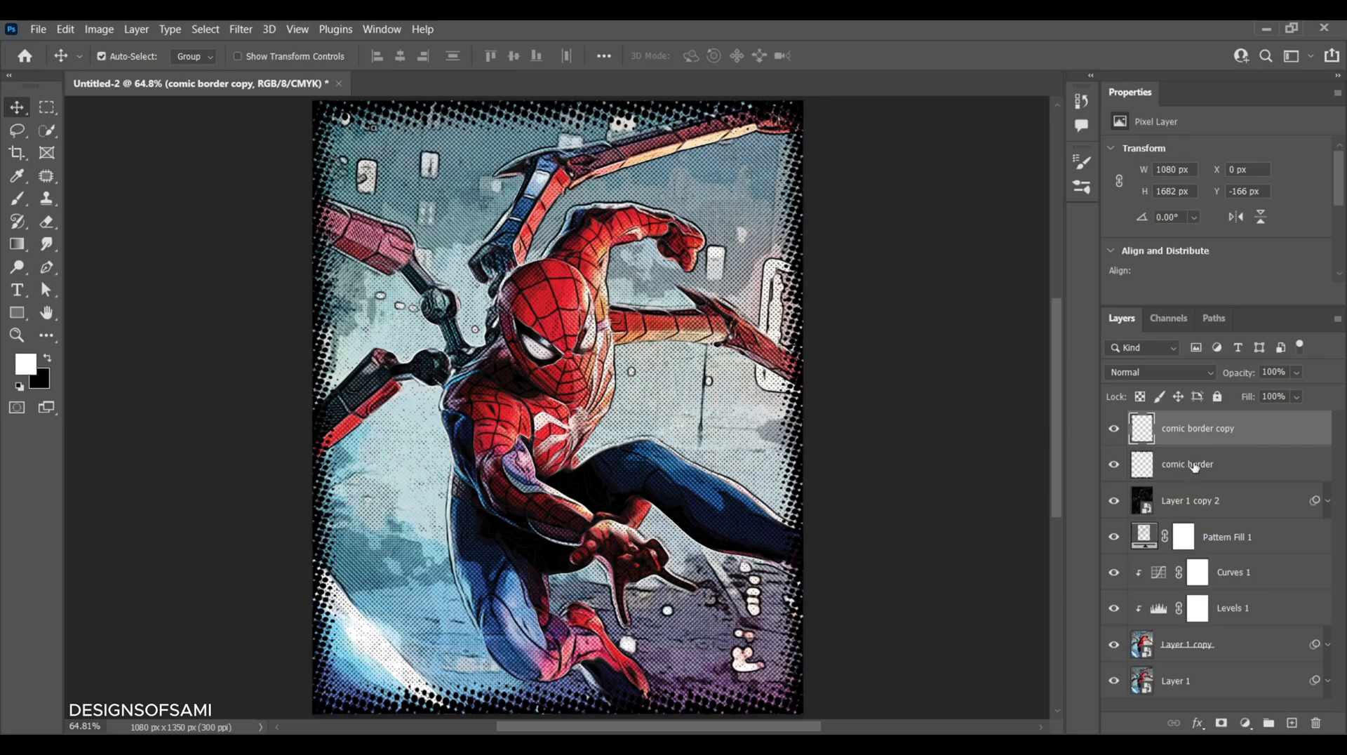
Step: Convert the comic border layer and its copy together into one smart object
shift+click(1221, 465)
right_click(1224, 463)
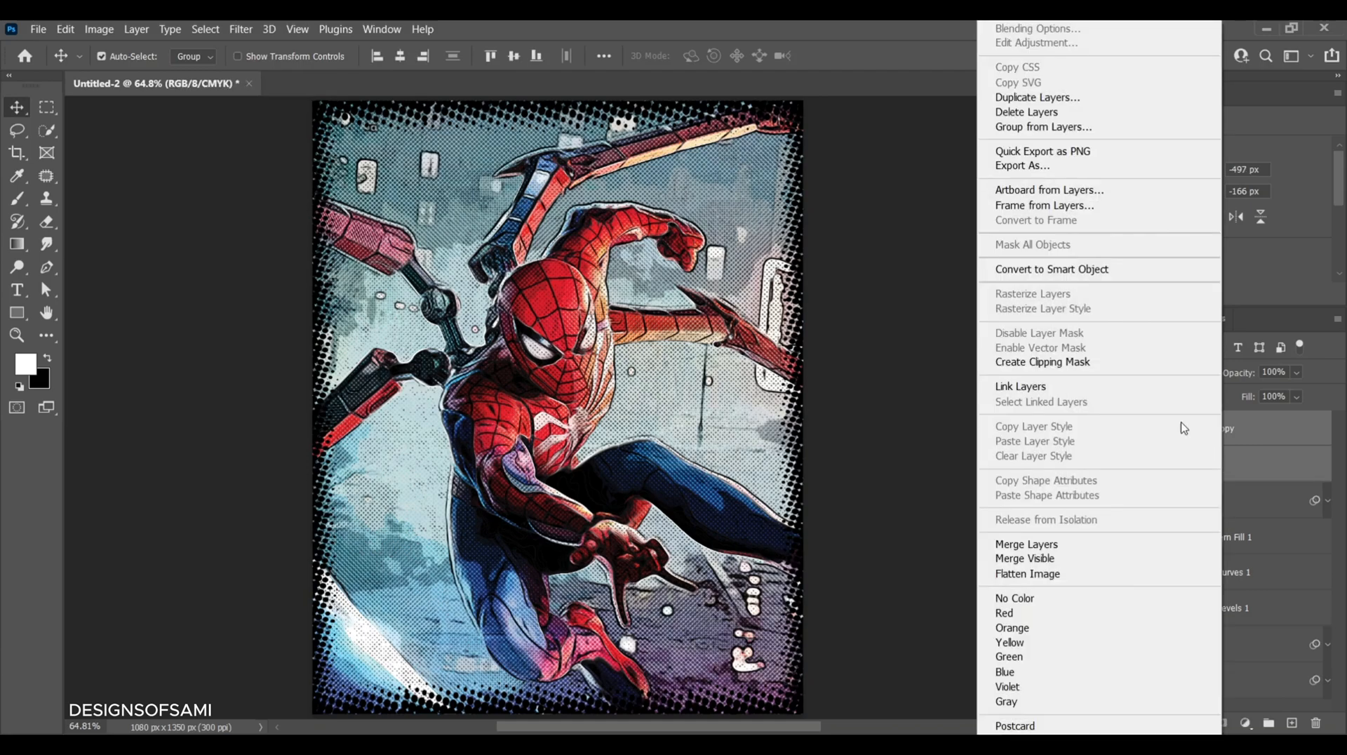
click(1111, 275)
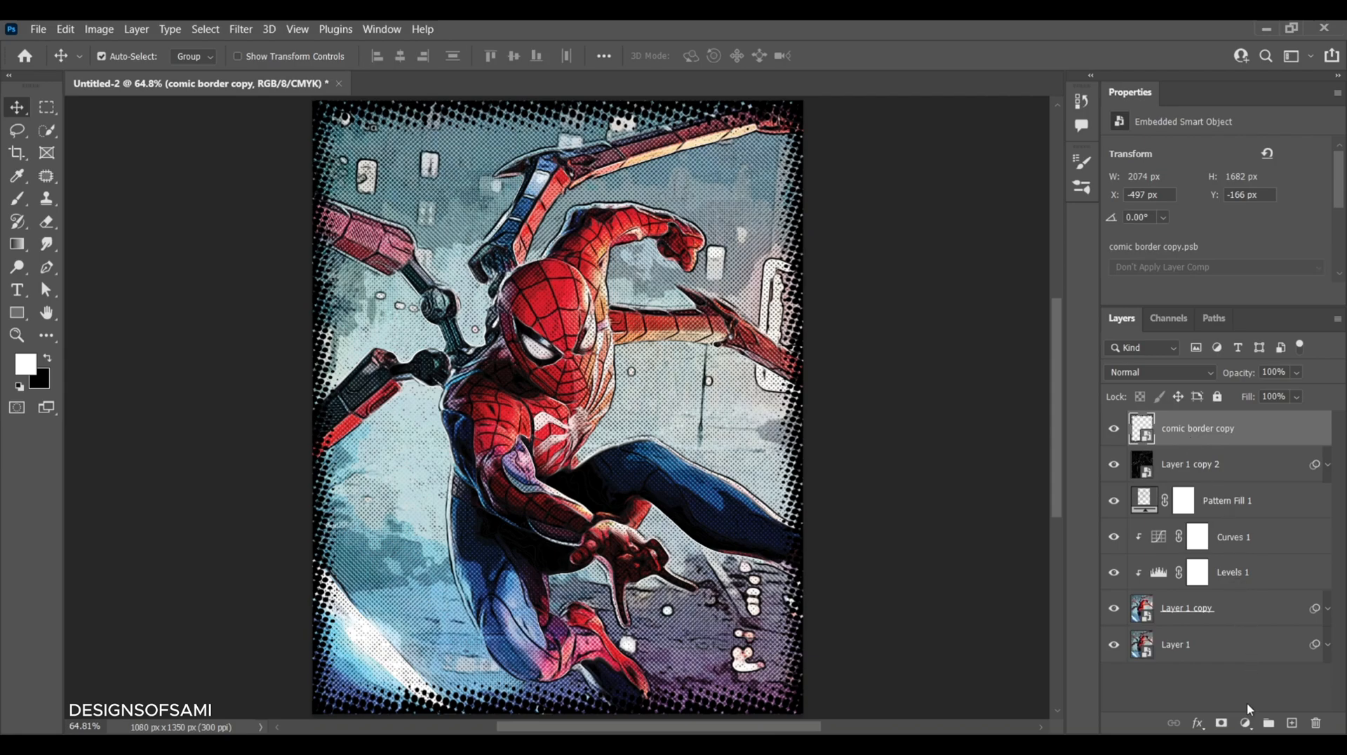
Step: Add a white (ffffff) Solid Color fill layer and clip it to the comic border copy smart object
click(1245, 723)
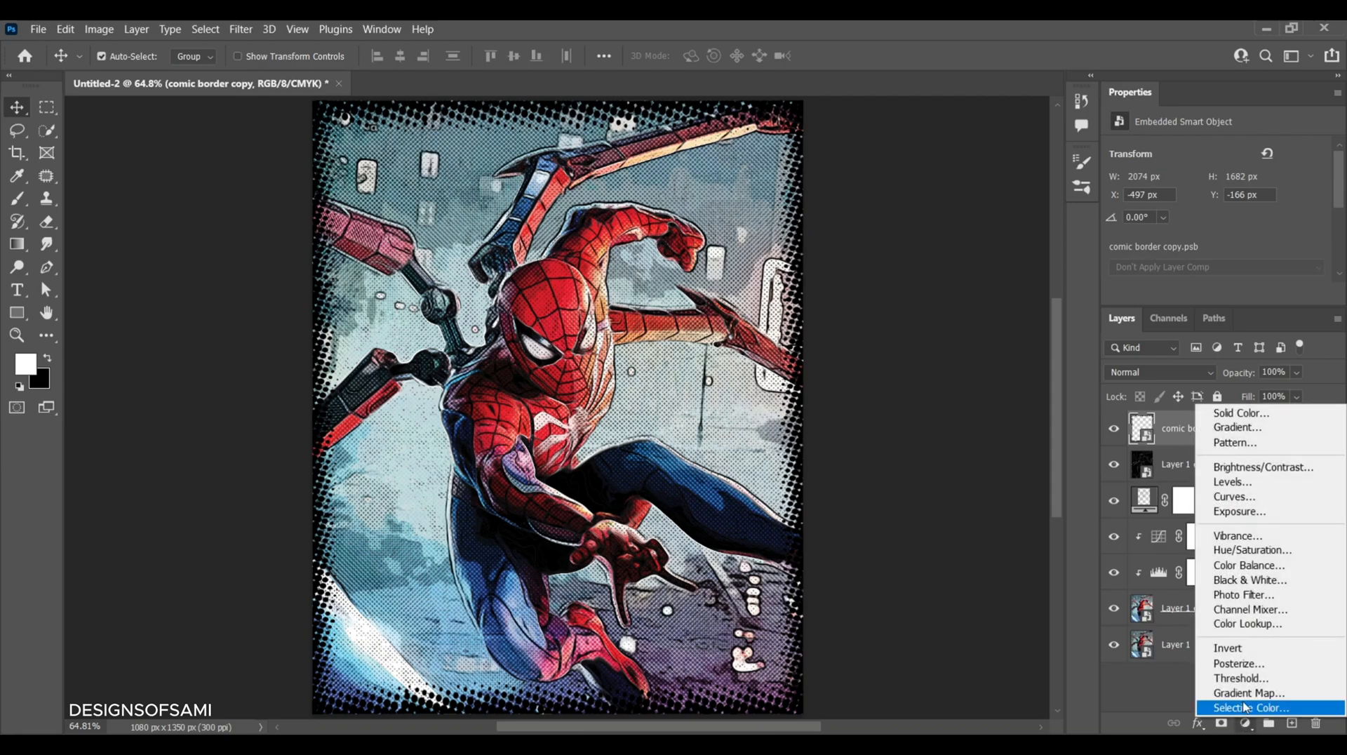
click(1222, 416)
drag(925, 416, 854, 375)
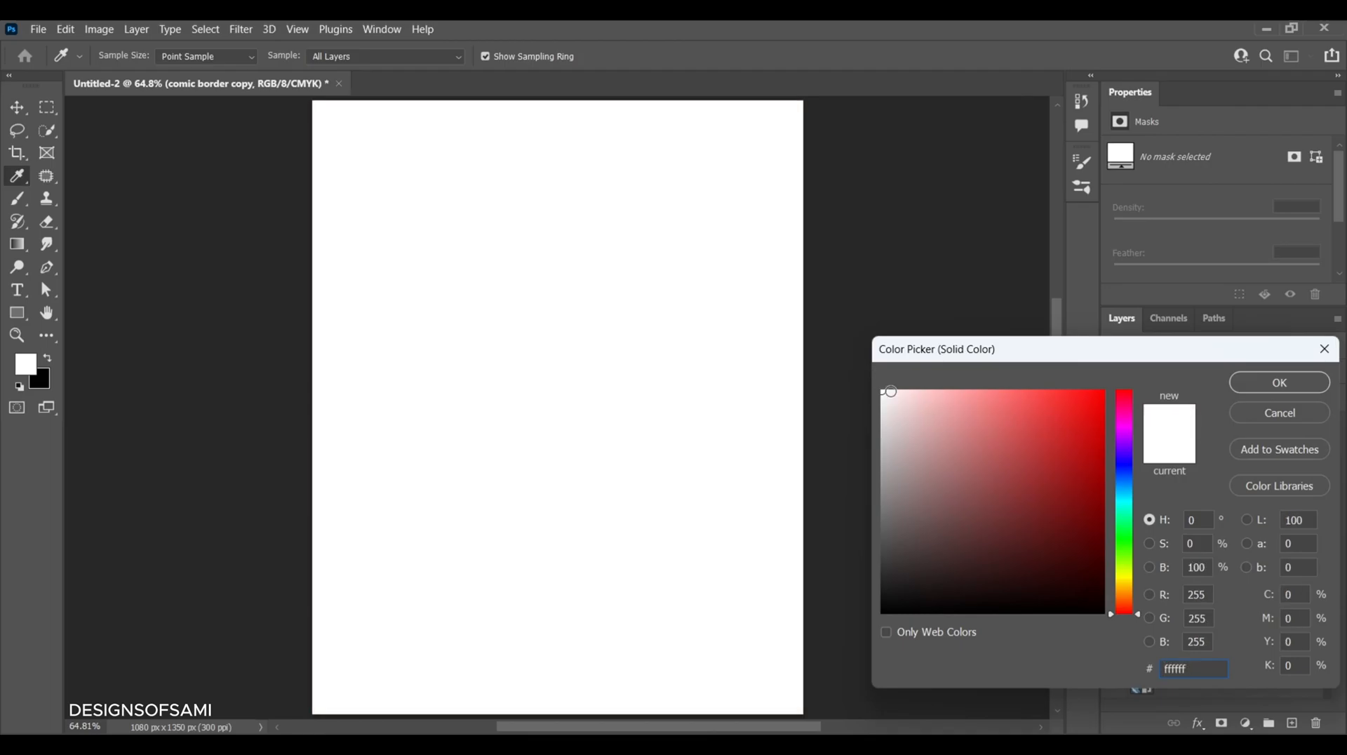
click(1279, 382)
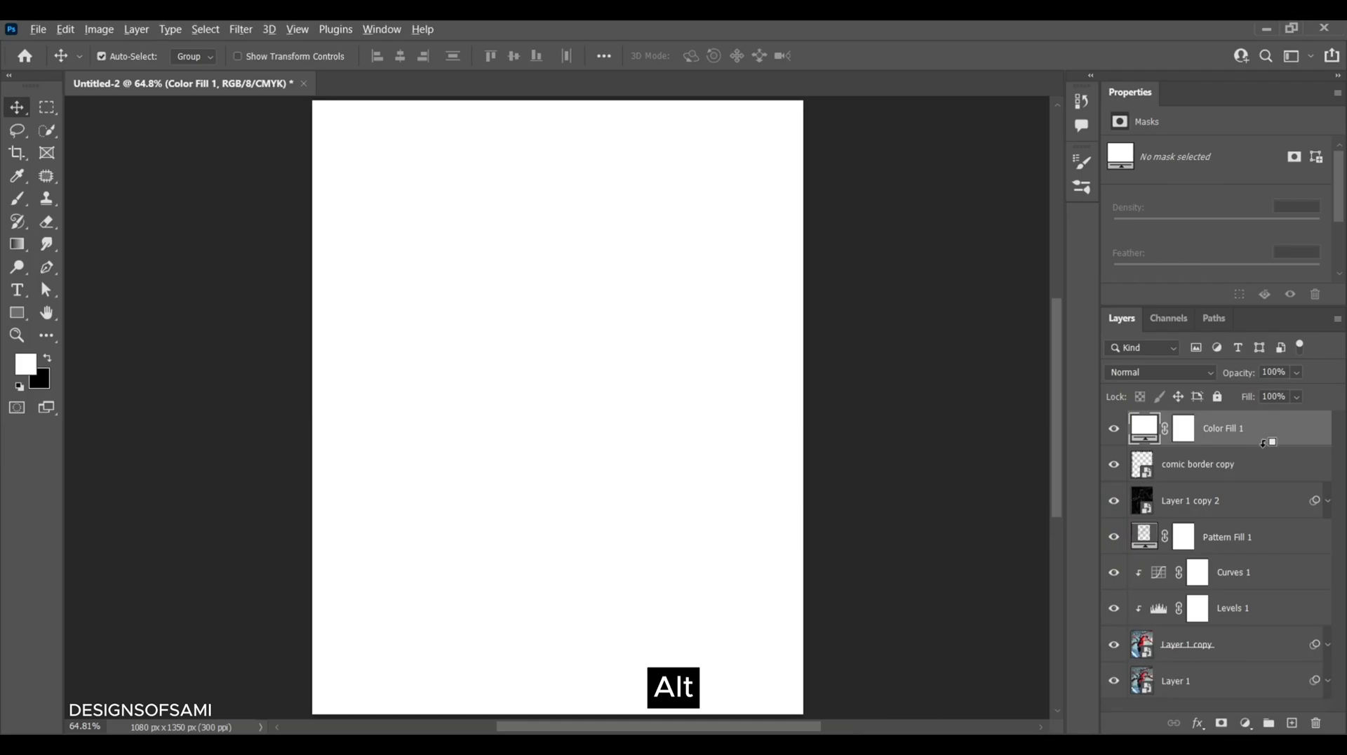
alt+click(1264, 451)
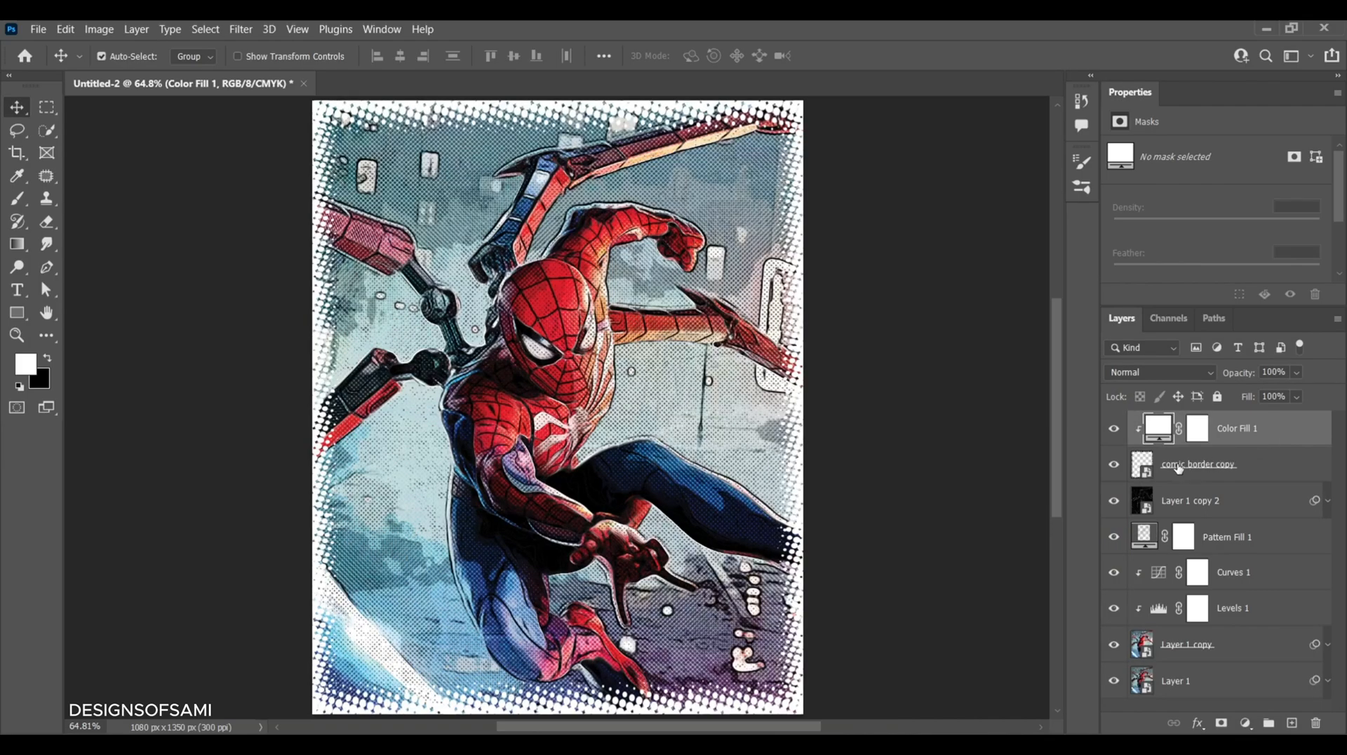